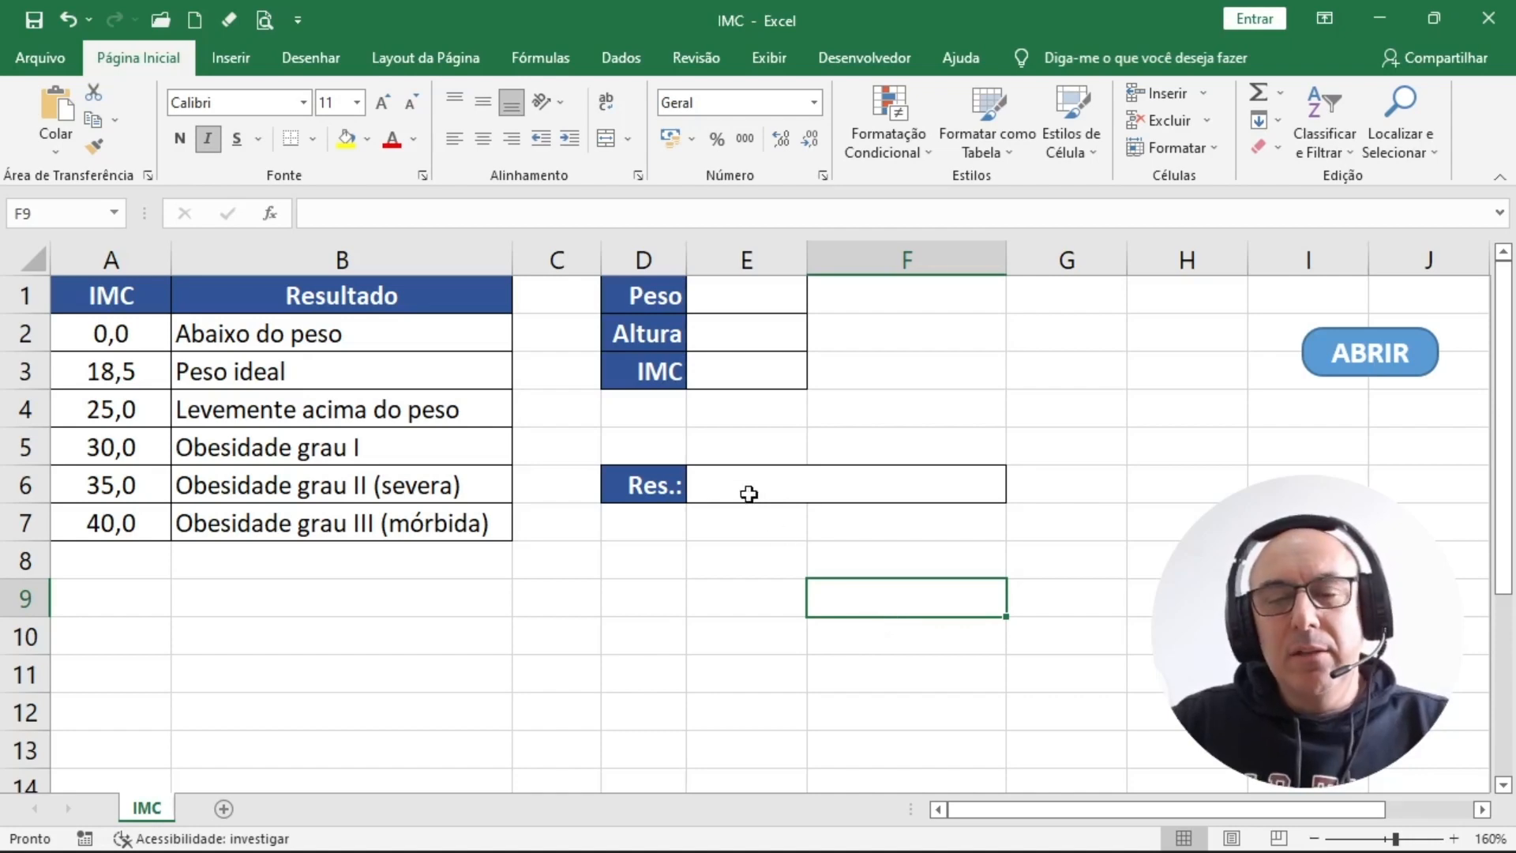
Enter a Peso of 78 in E1 and an Altura of 1,69 in E2
left_click(760, 296)
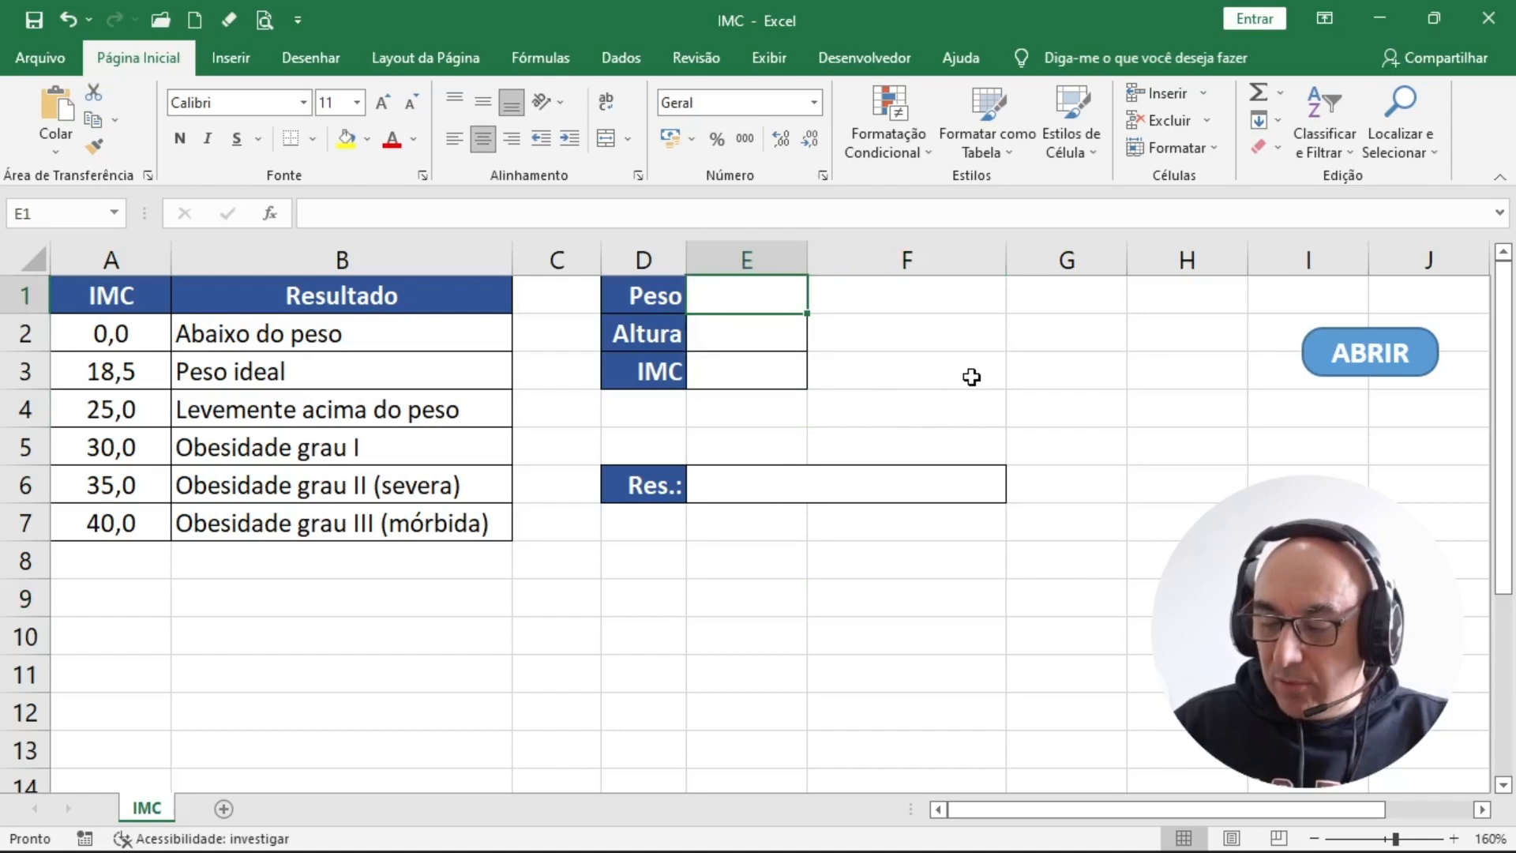
type("78")
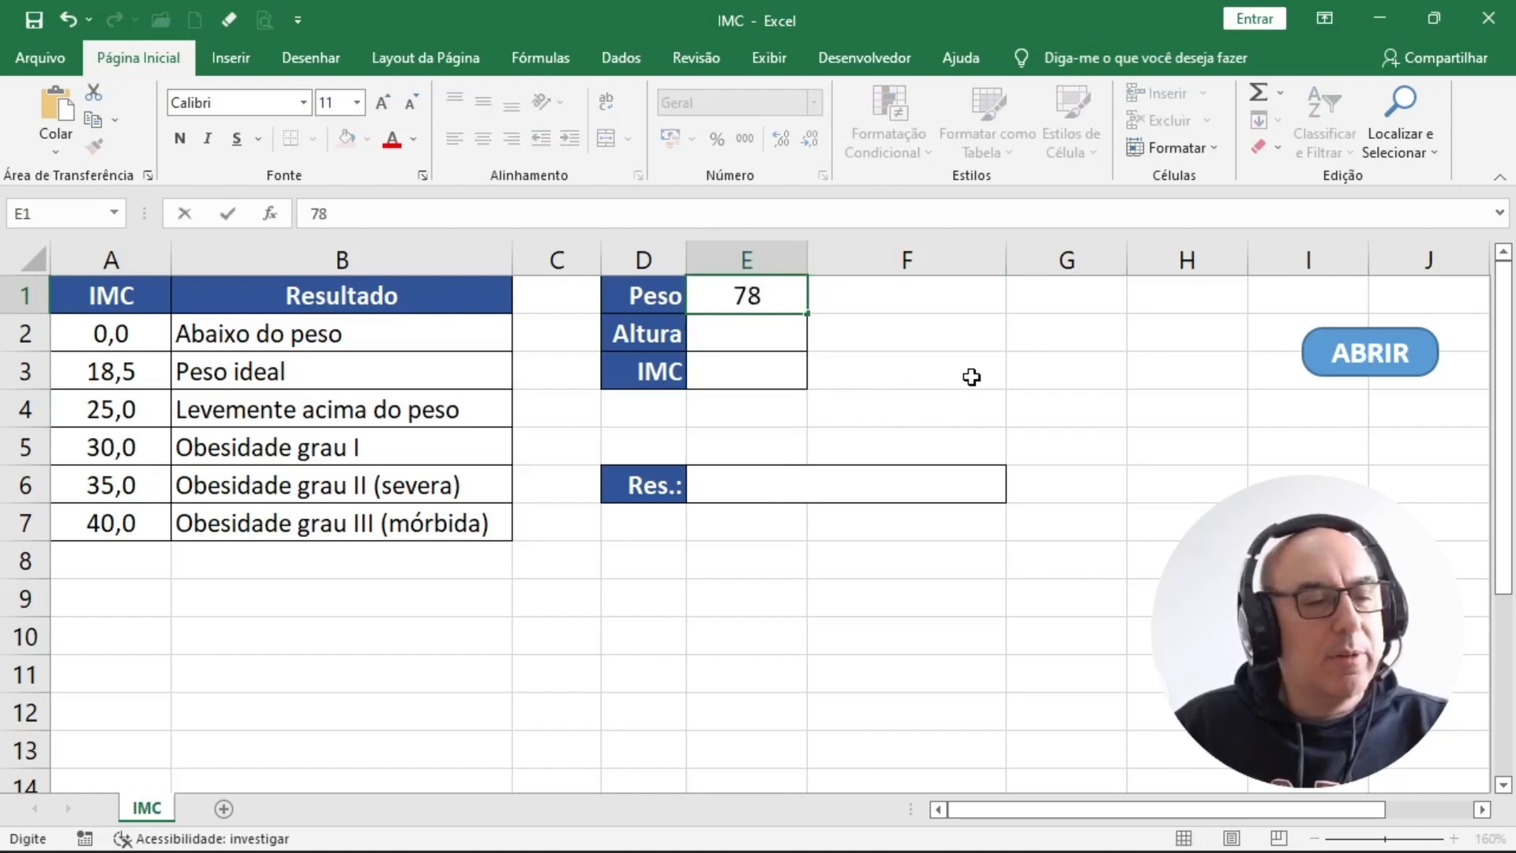
key("Return")
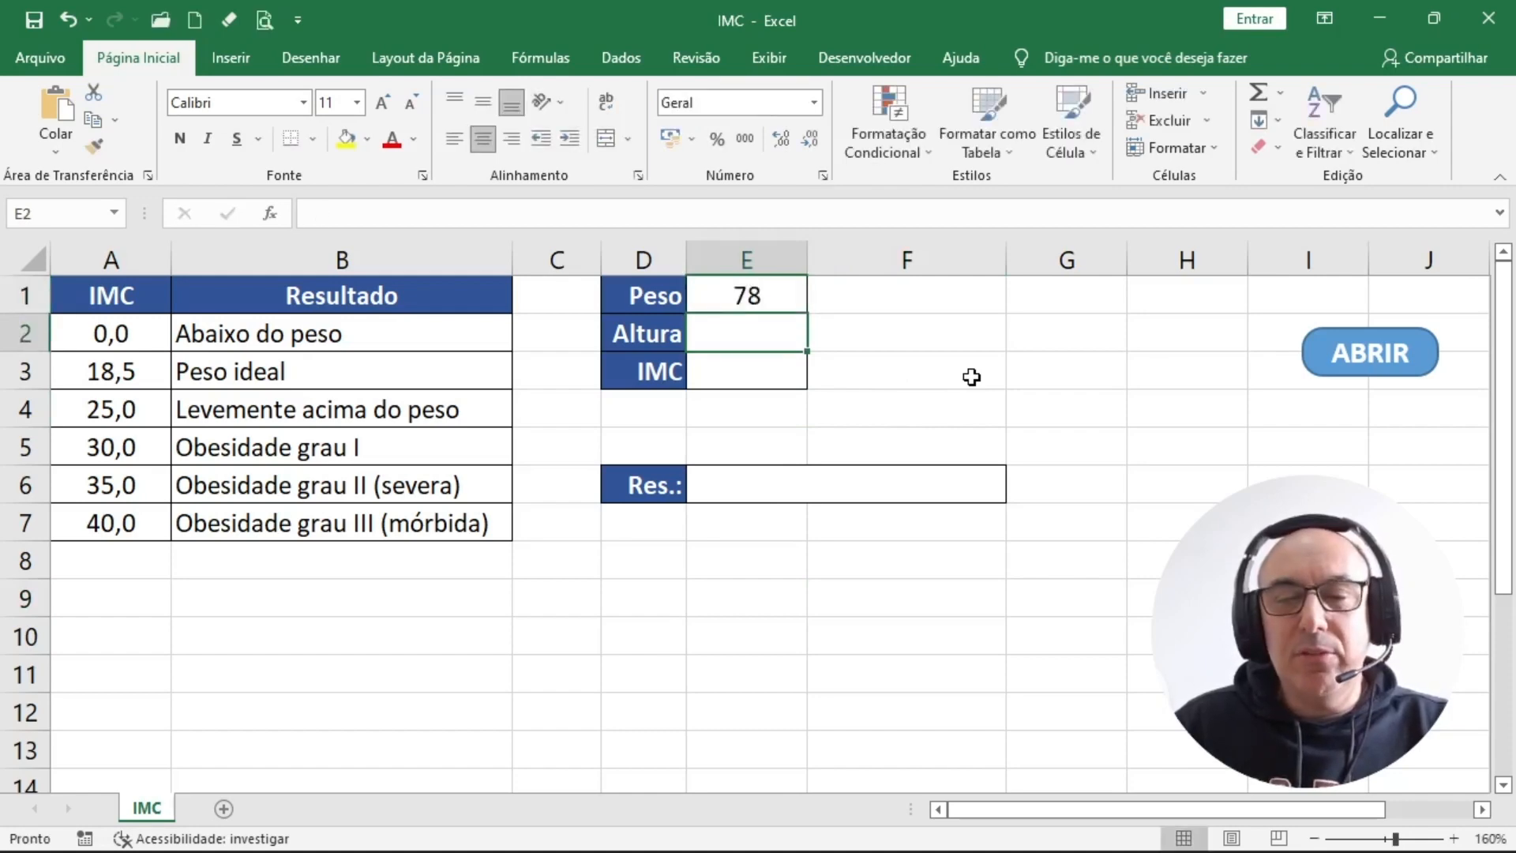
type("1,")
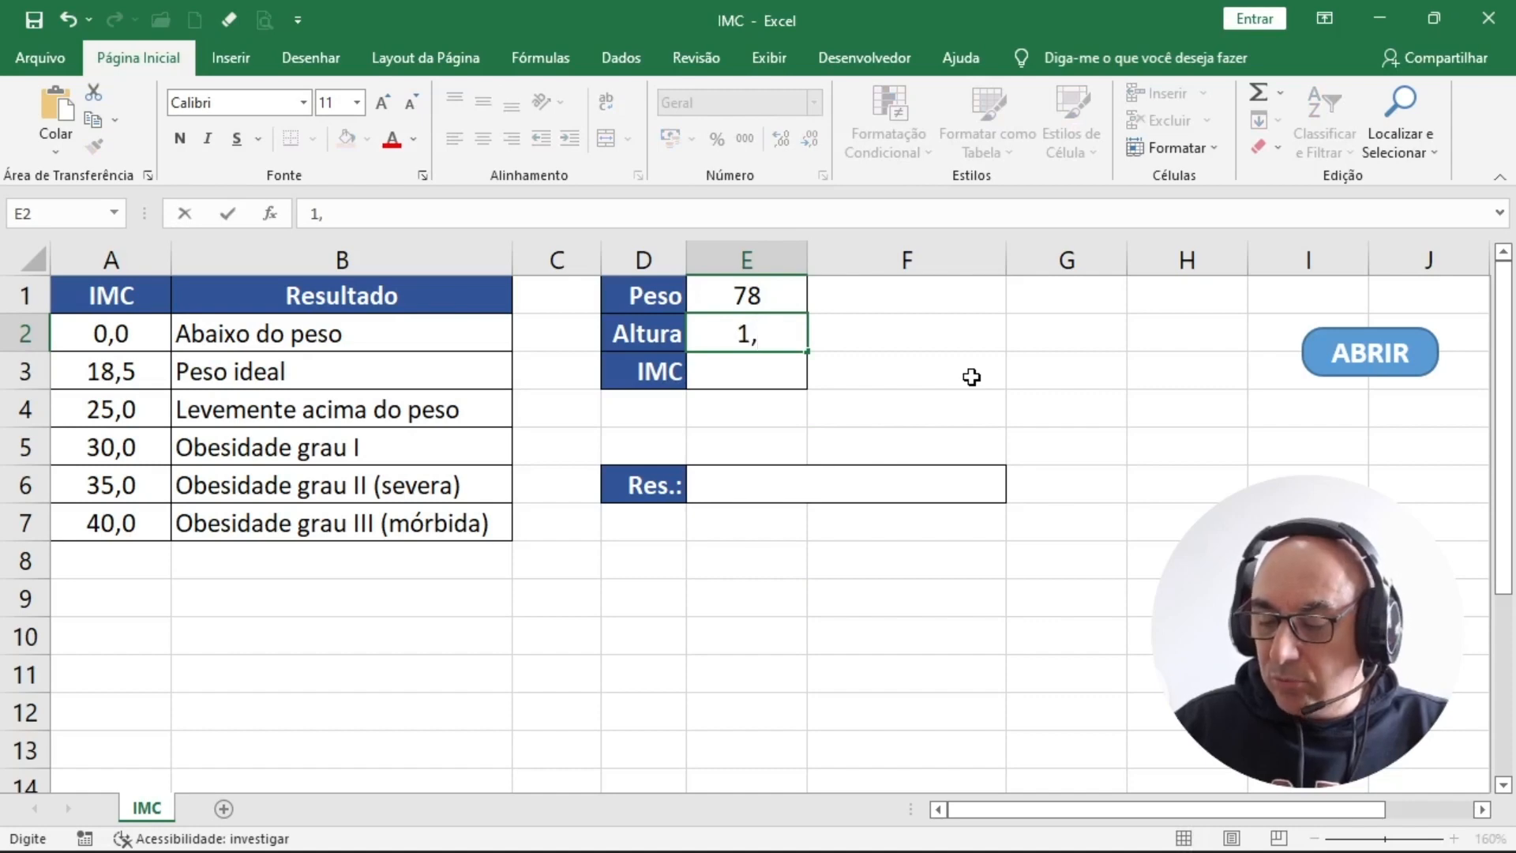
type("69")
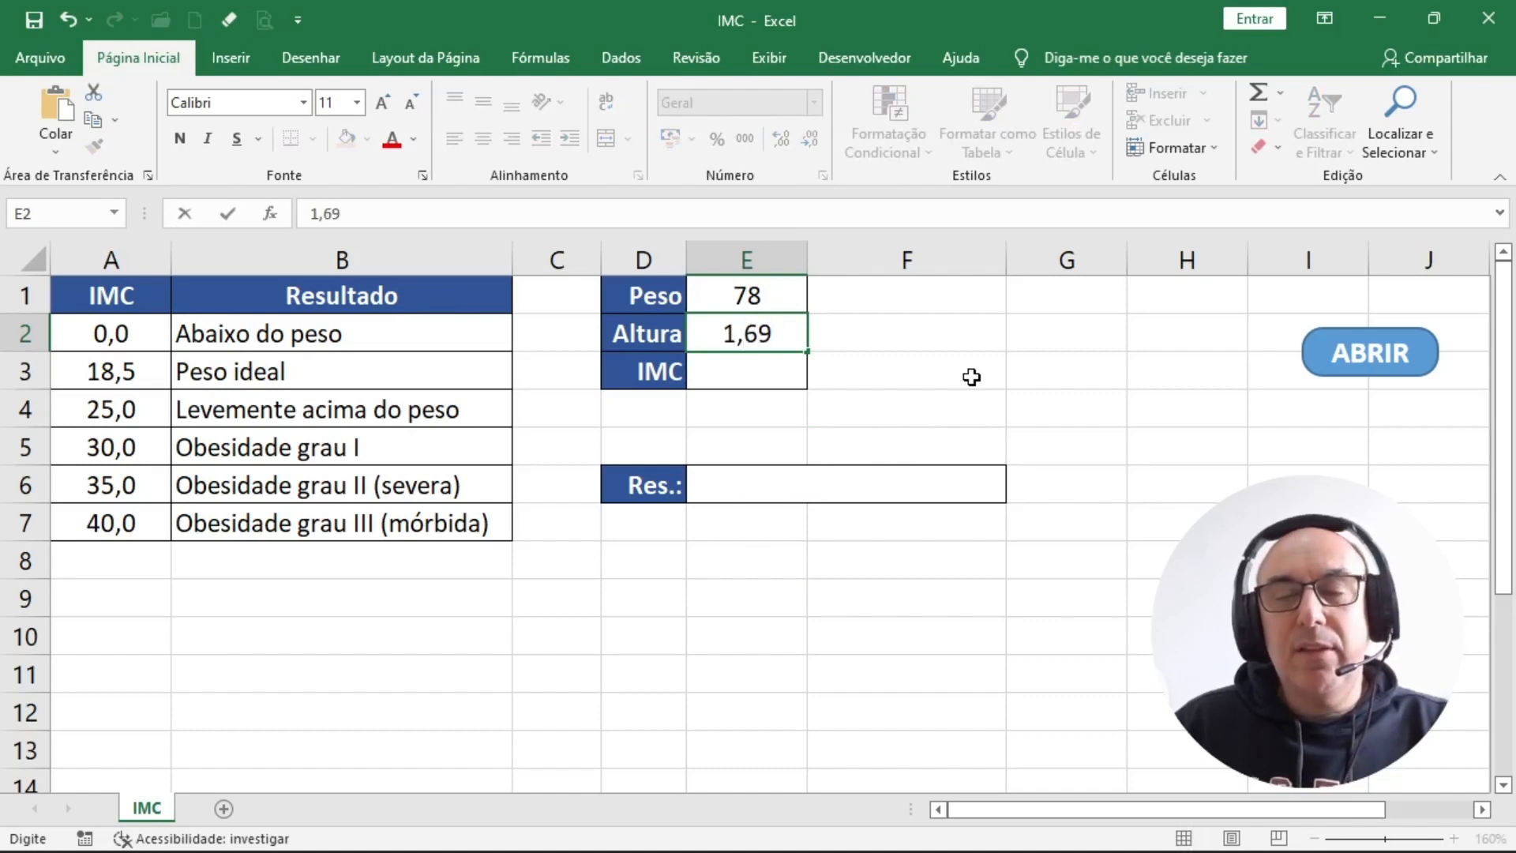
key("Return")
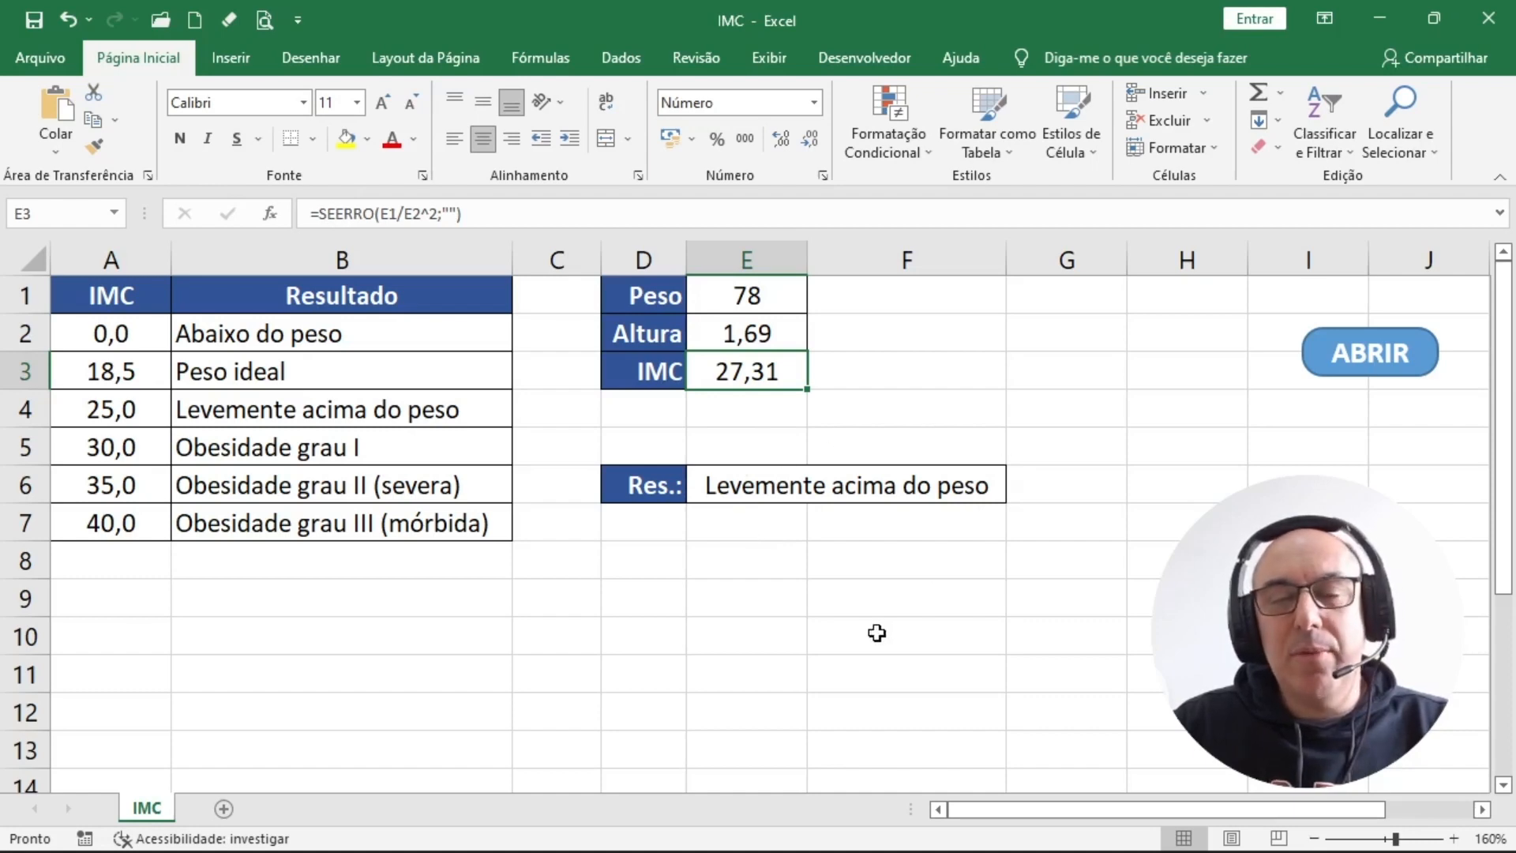
Change the Peso in E1 to 89
left_click(758, 295)
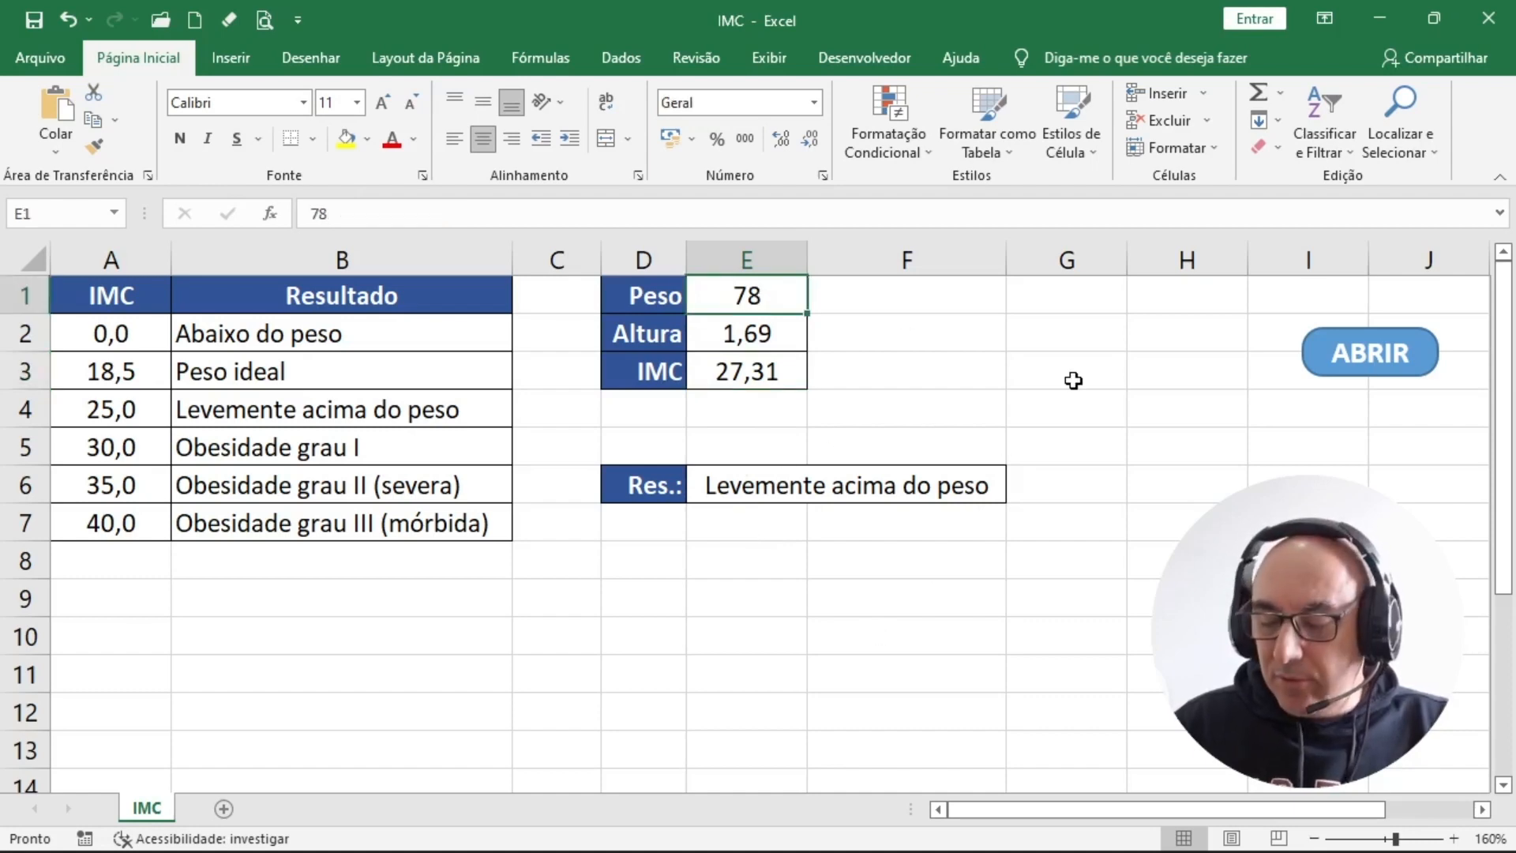
type("89")
key("Return")
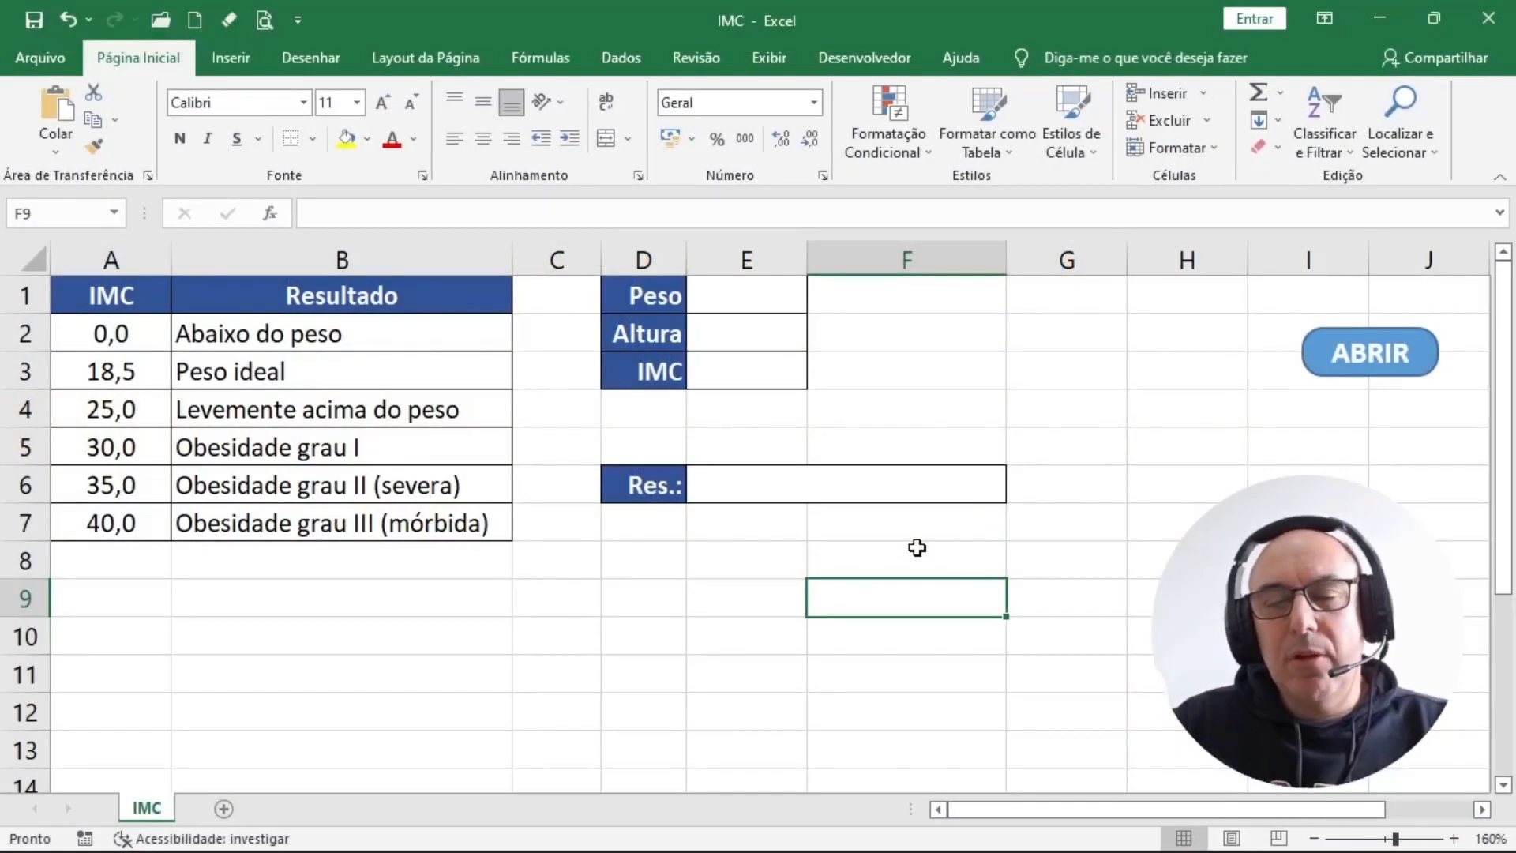
Enter the IMC formula =E1/E2^2 in E3, dividing Peso by the square of Altura
left_click(761, 370)
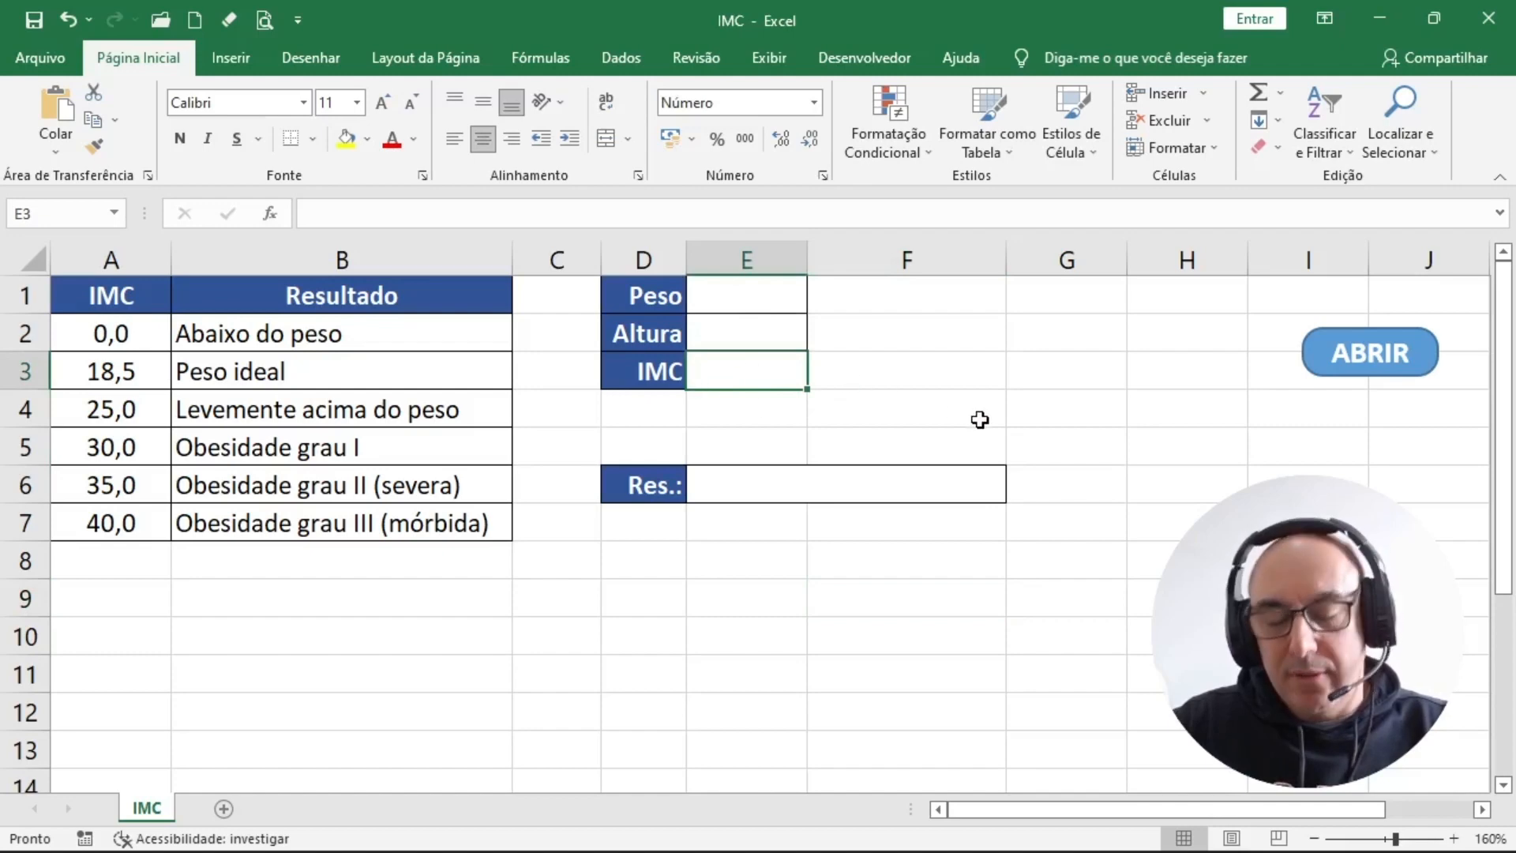
type("=")
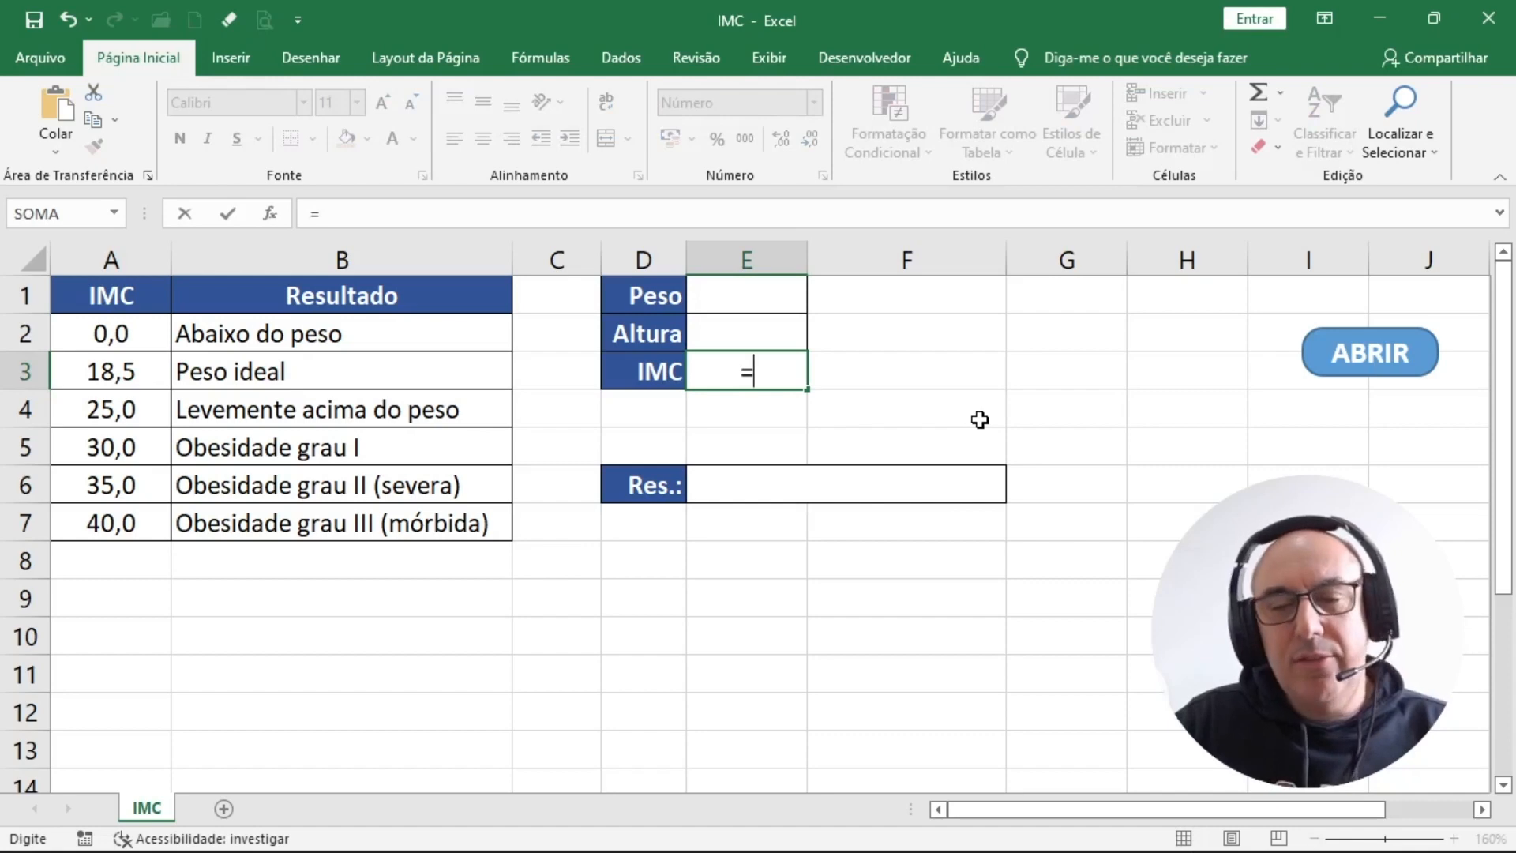
left_click(763, 293)
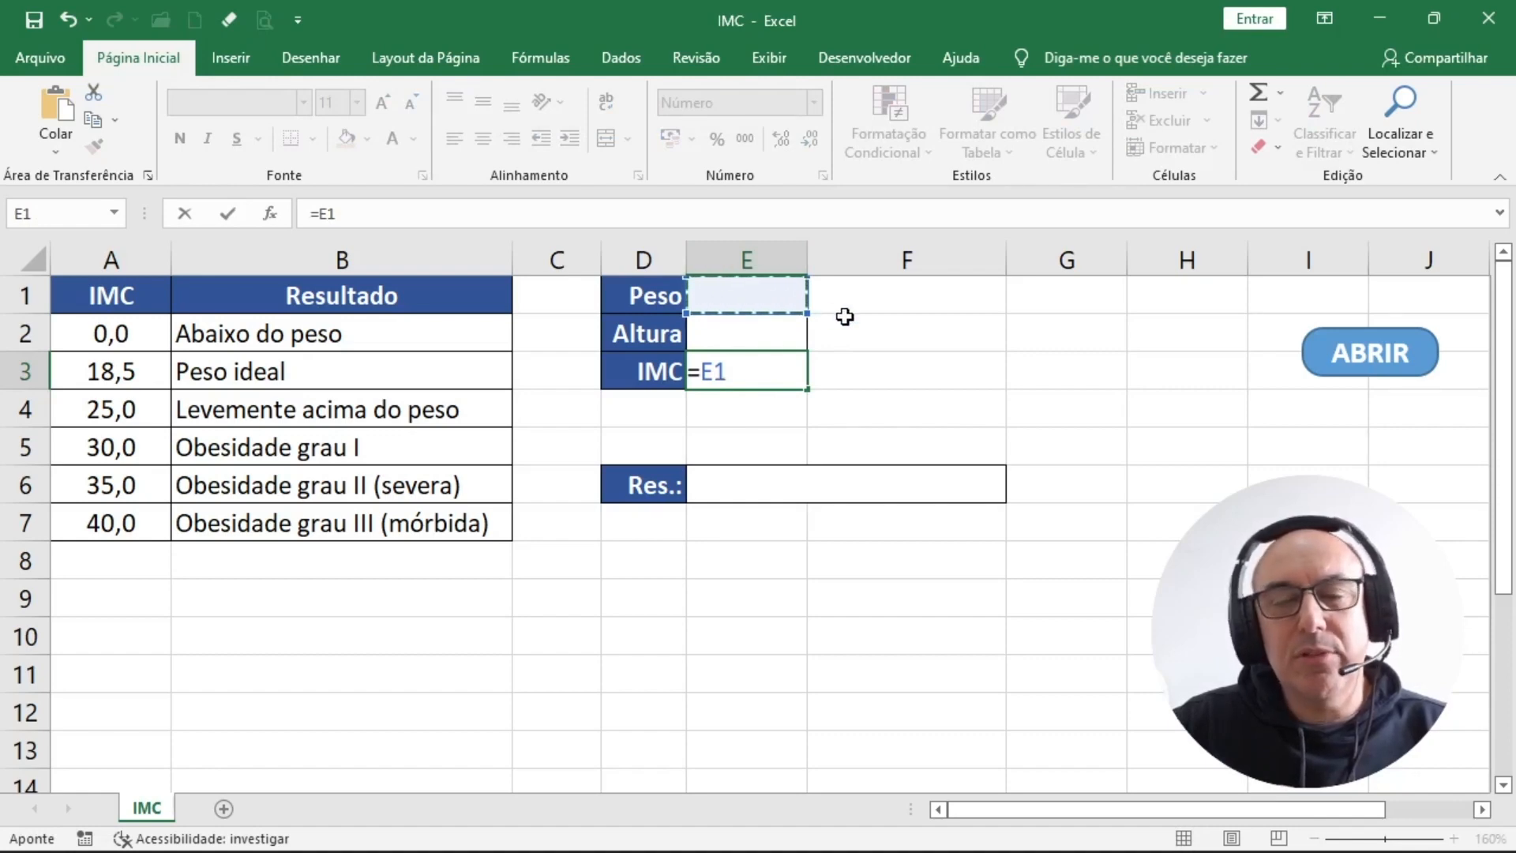
type("/")
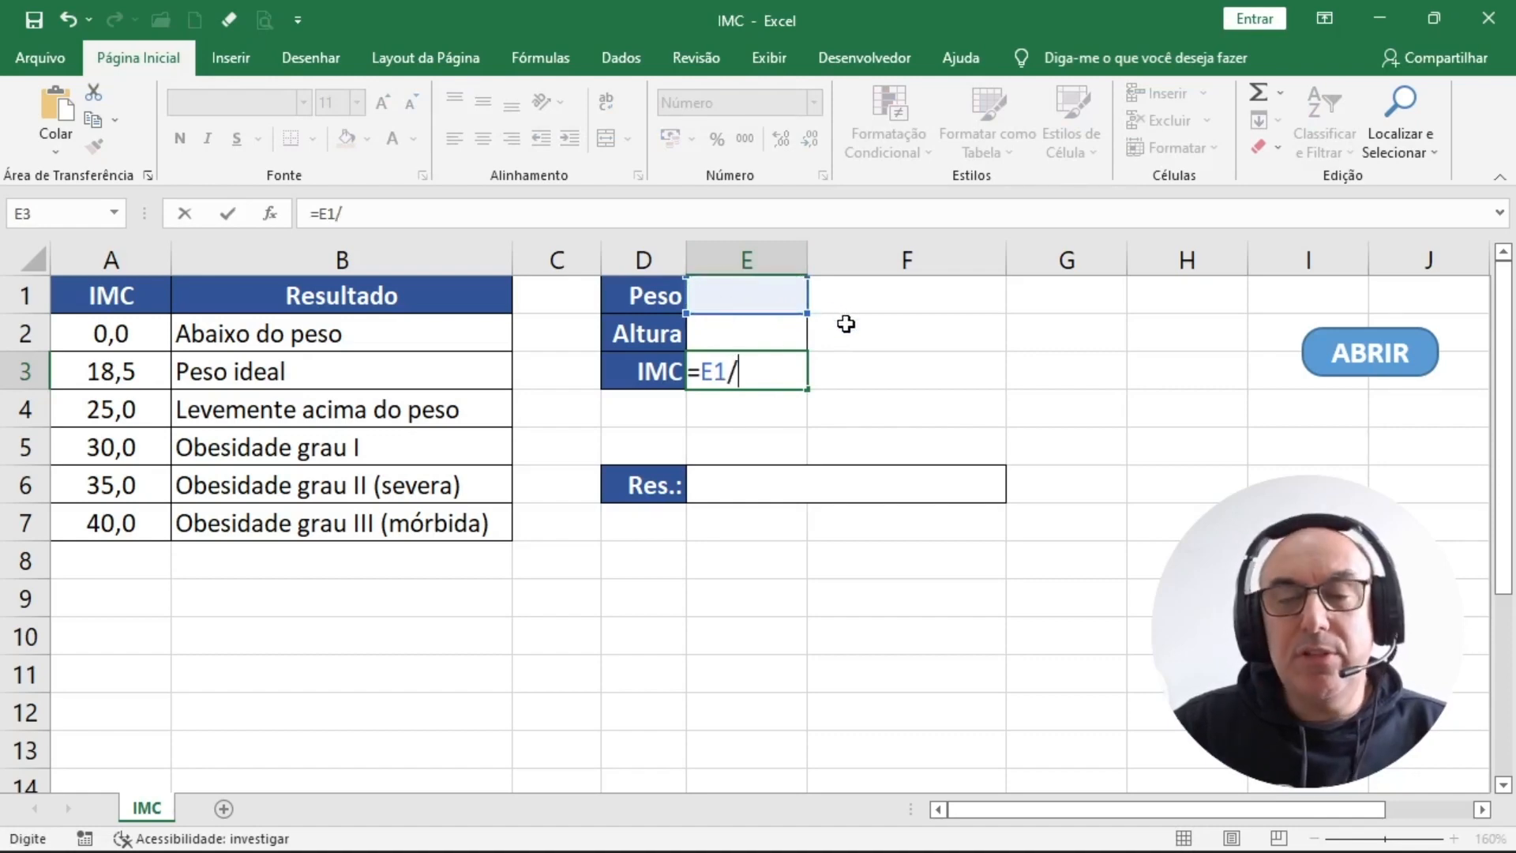
left_click(769, 333)
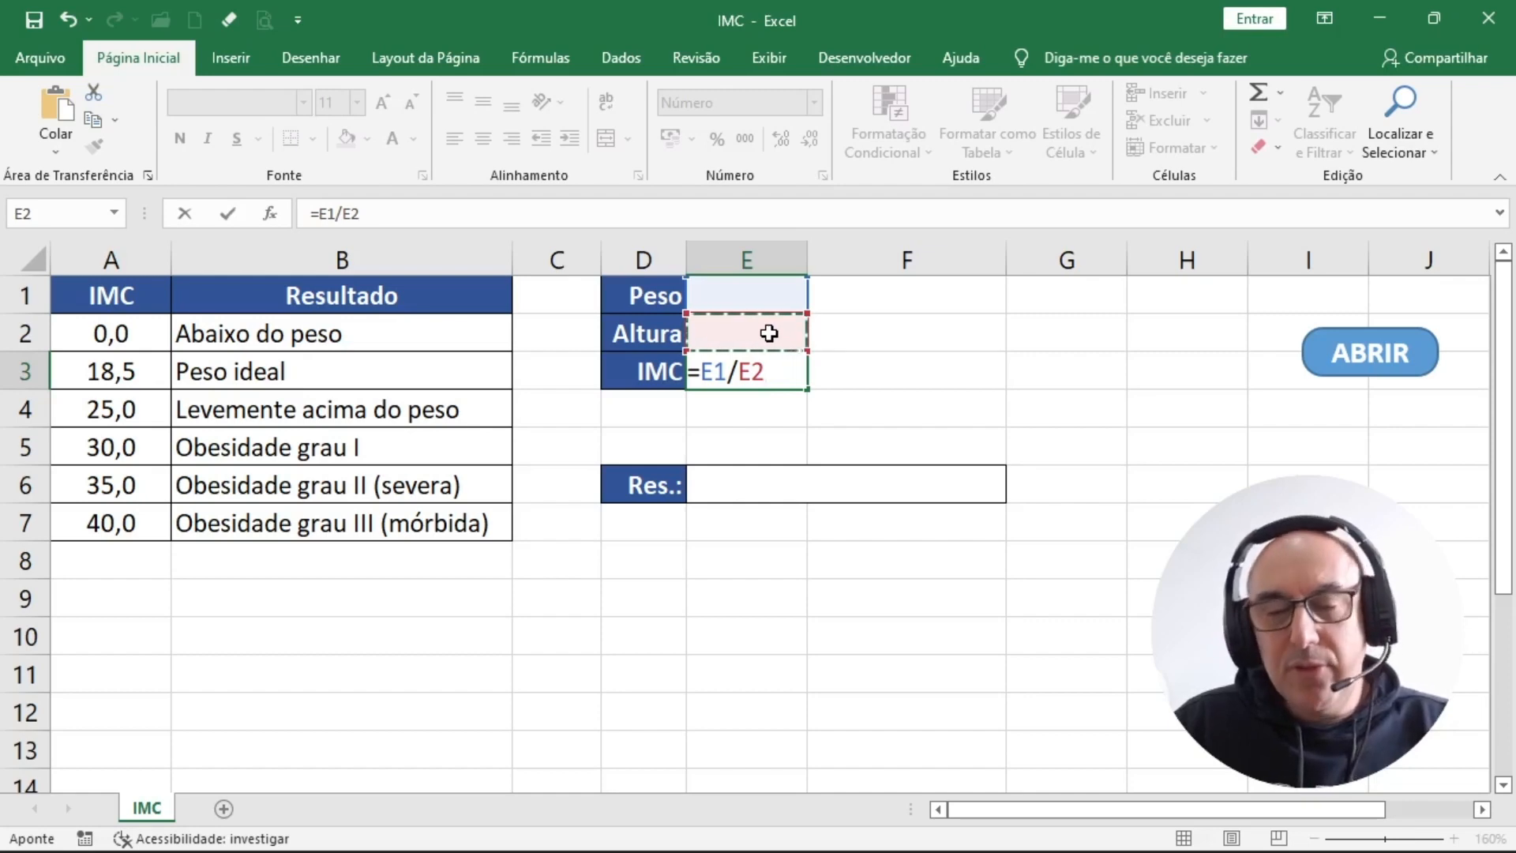
type("^")
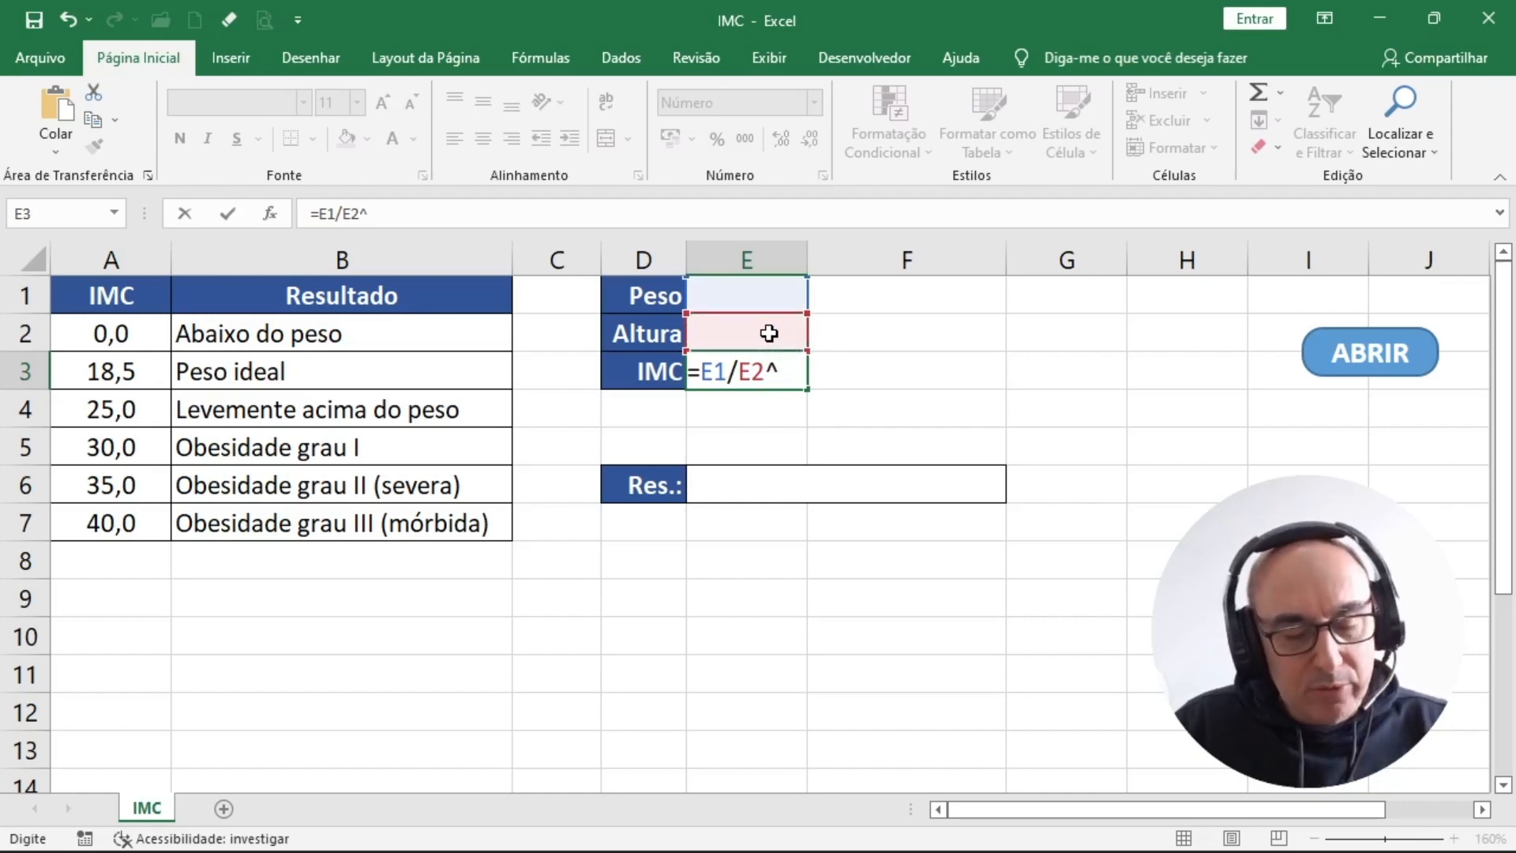
type("2")
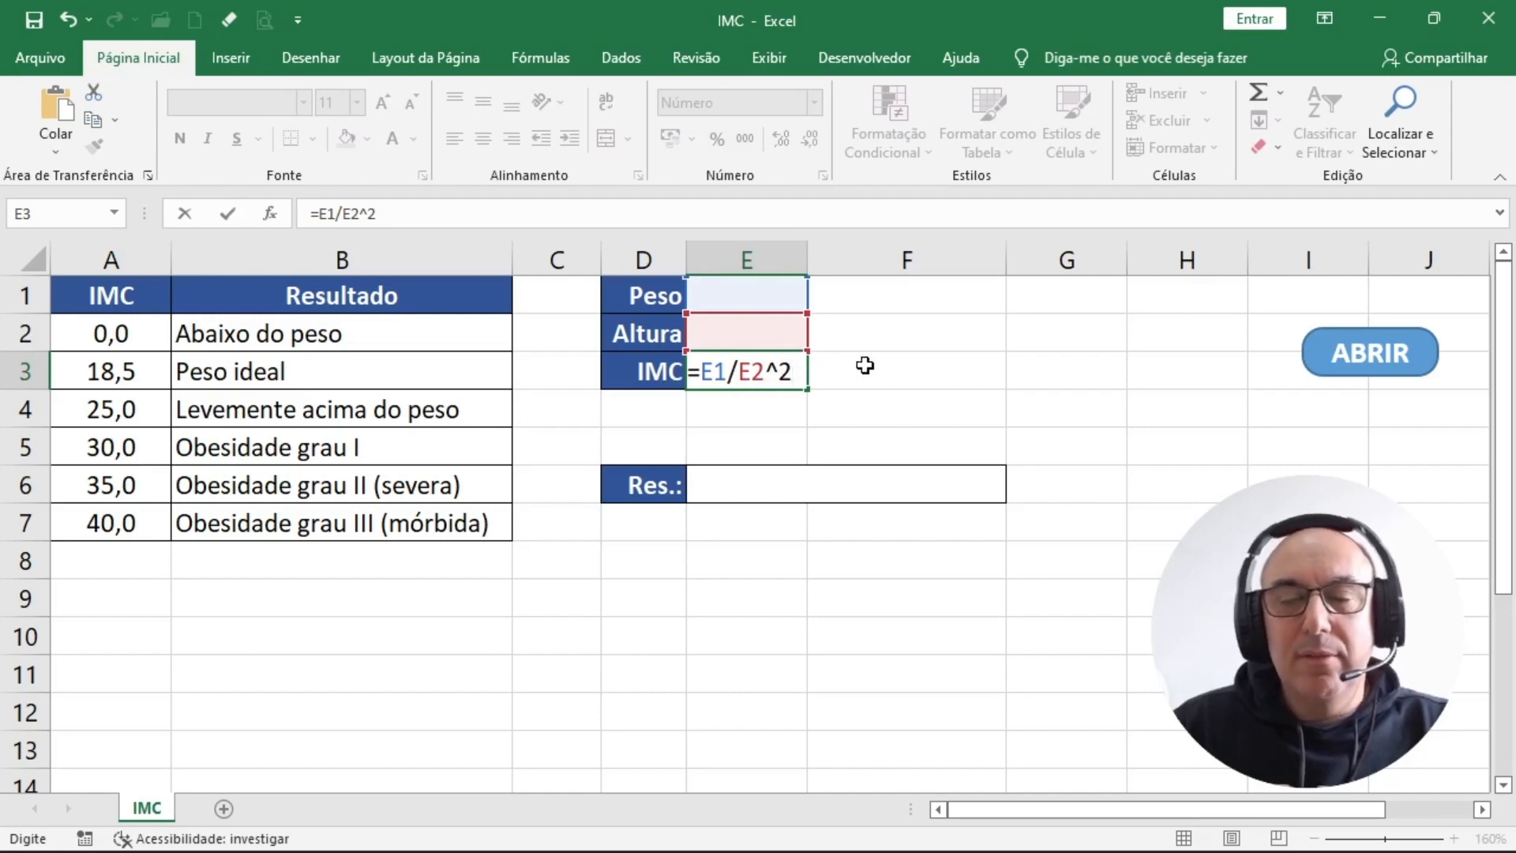
key("Return")
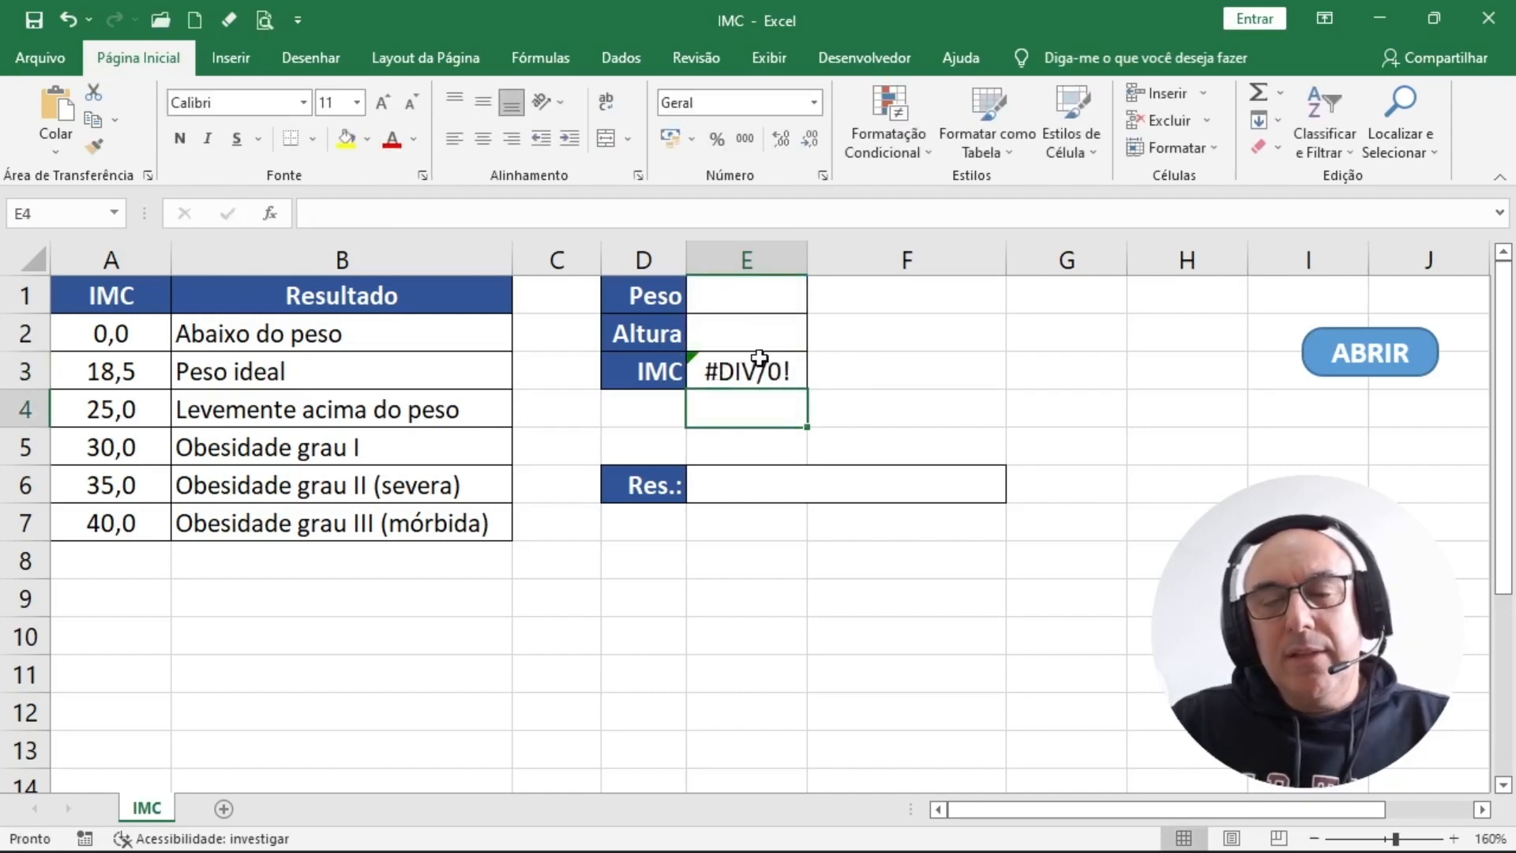
Test the IMC formula with a Peso of 85 and an Altura of 1,75, and clear both values
left_click(749, 297)
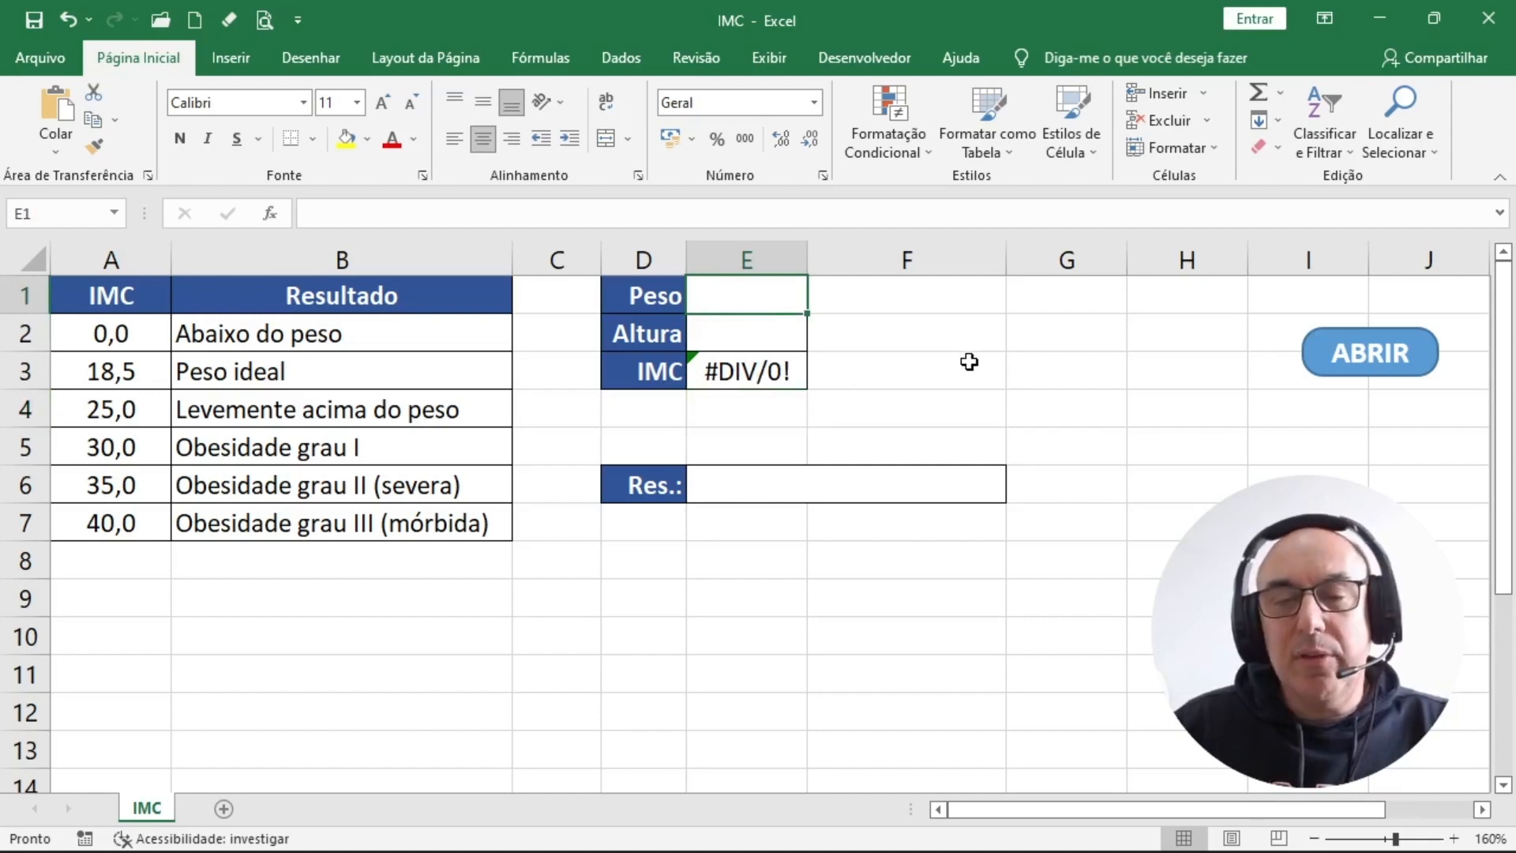
type("85")
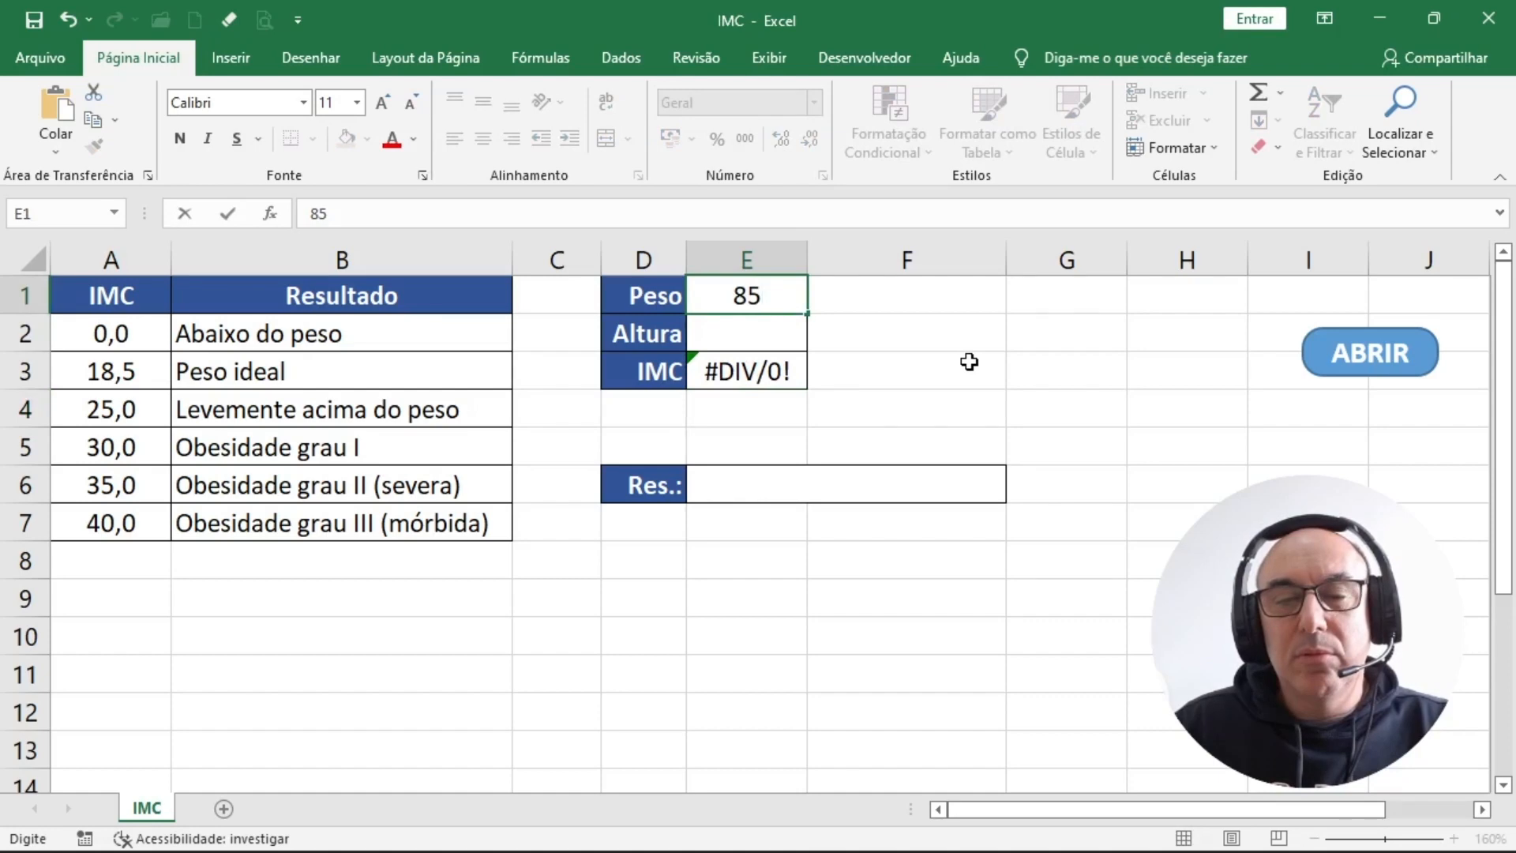
key("Return")
type("1,75")
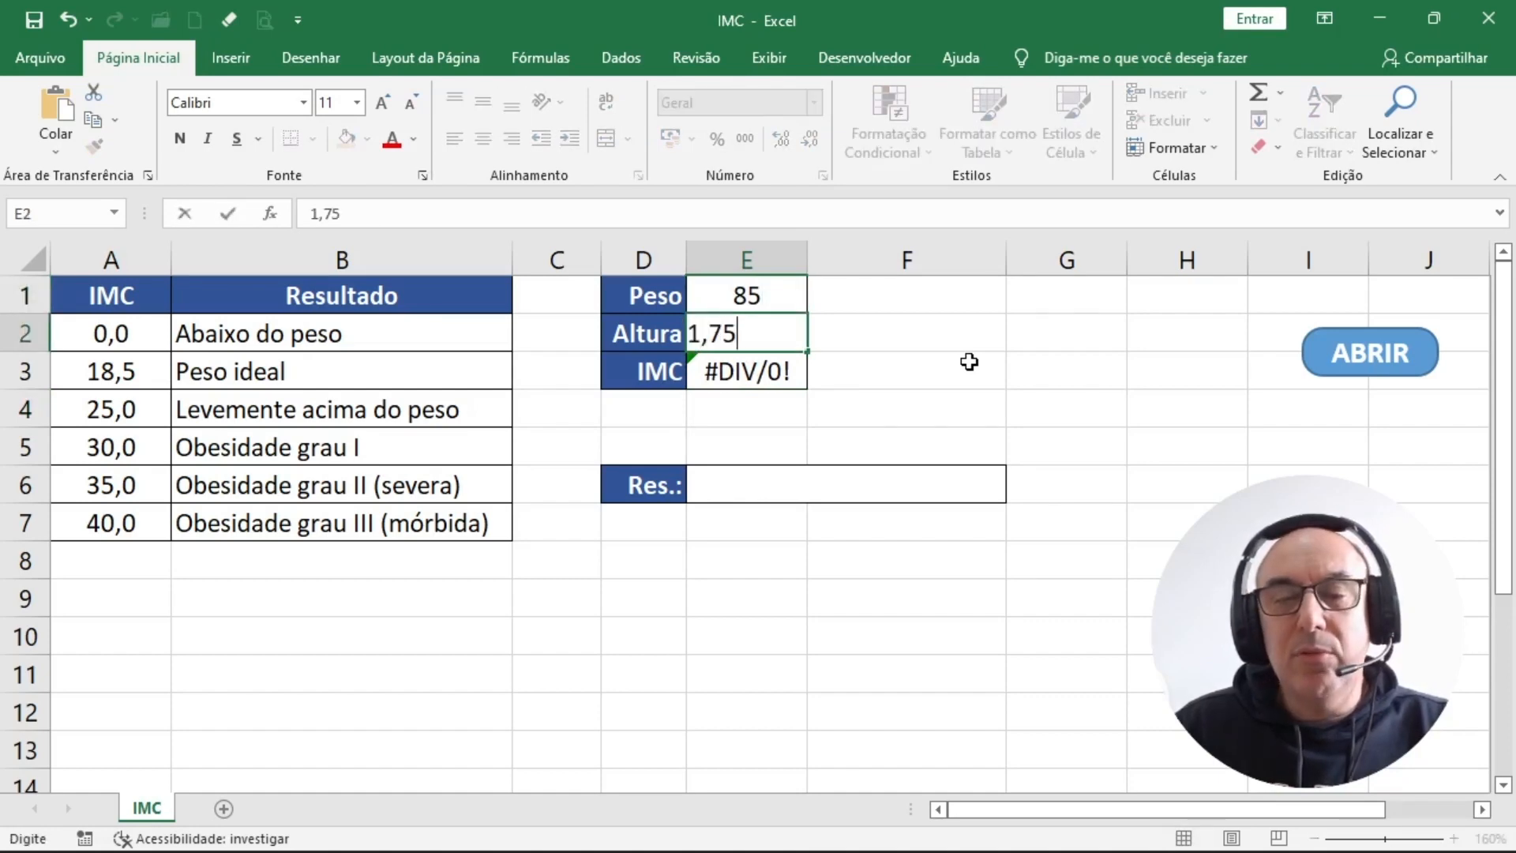
key("Return")
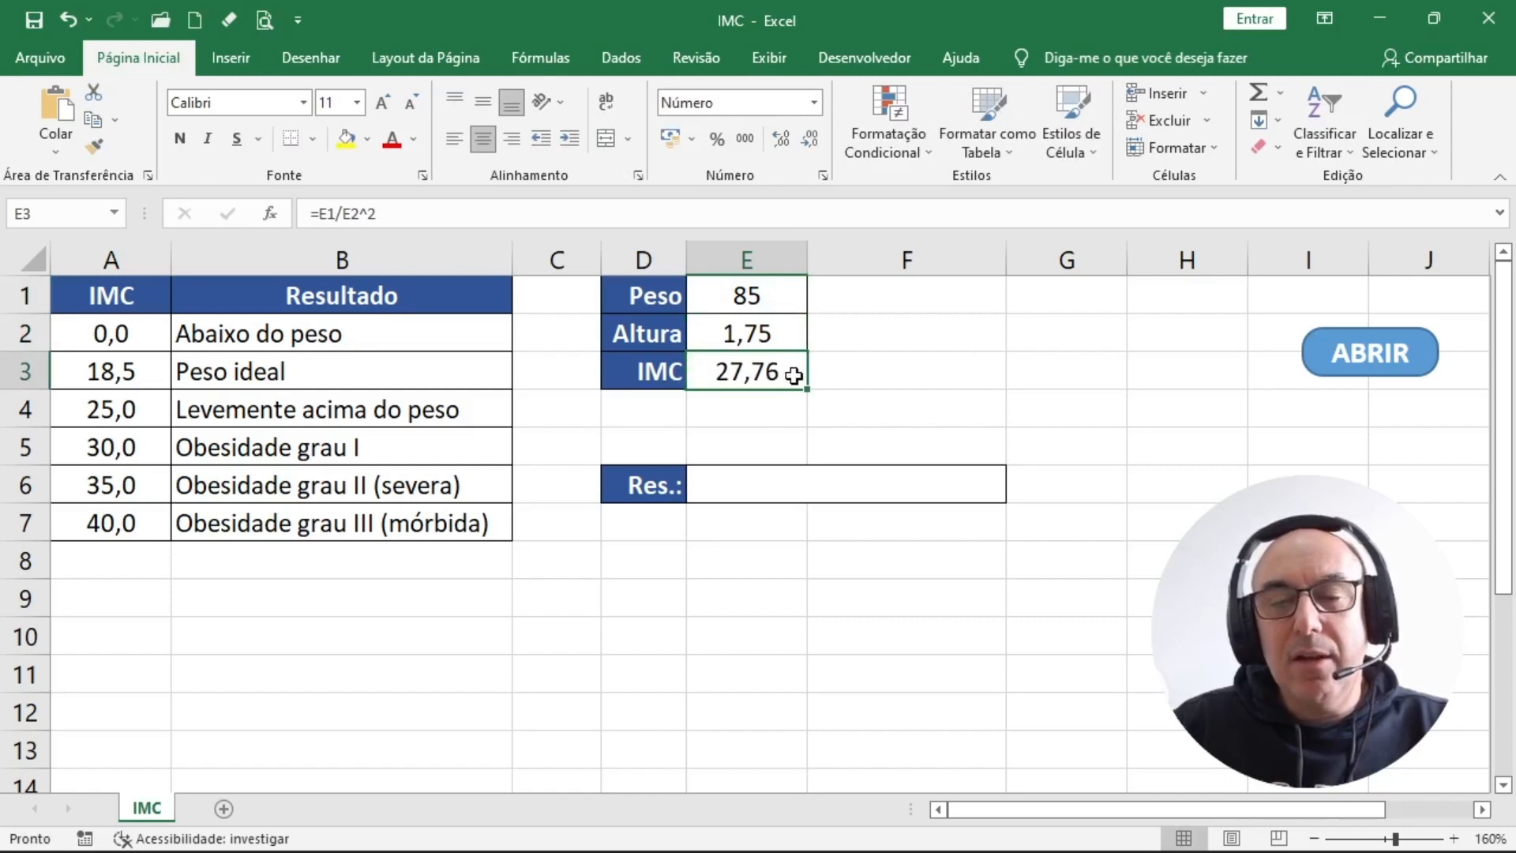
left_click_drag(772, 295, 766, 336)
key("Delete")
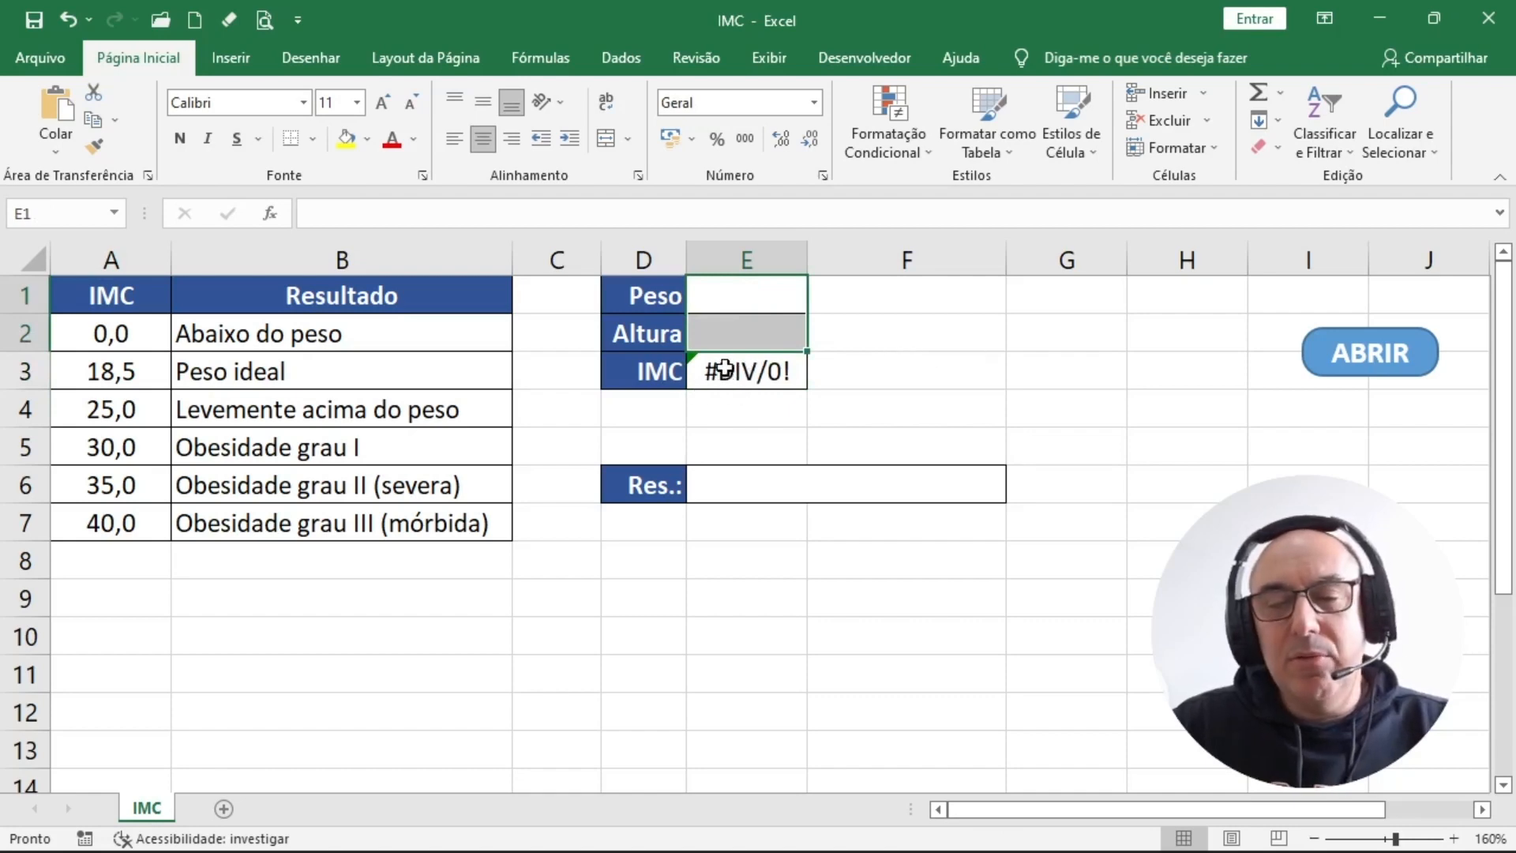
Wrap the IMC formula in E3 in SEERRO with an empty-text fallback: =SEERRO(E1/E2^2;"")
double_click(725, 373)
left_click(705, 373)
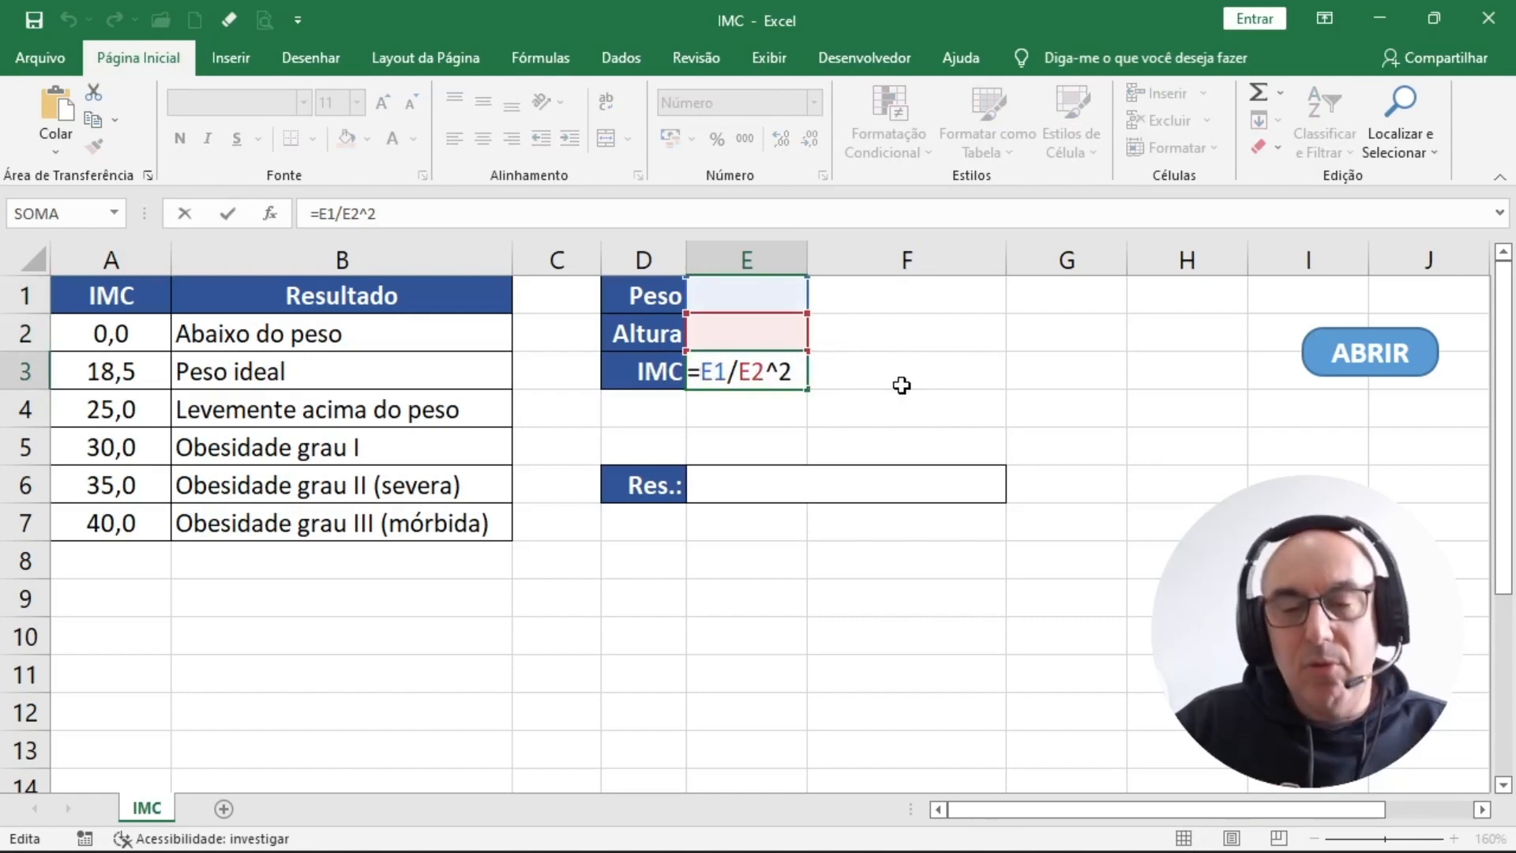
type("se")
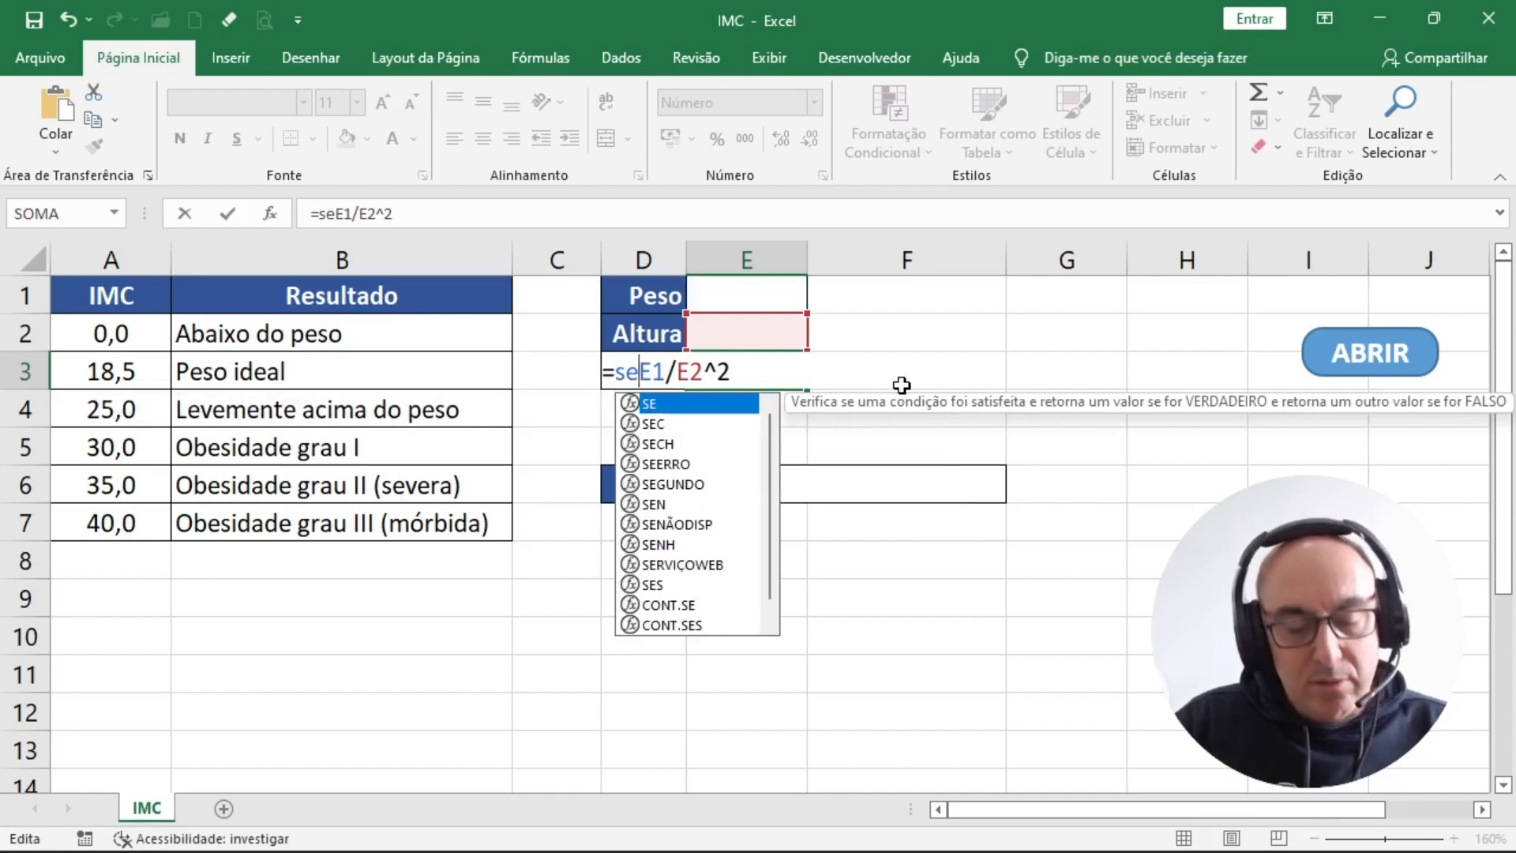
type("erro")
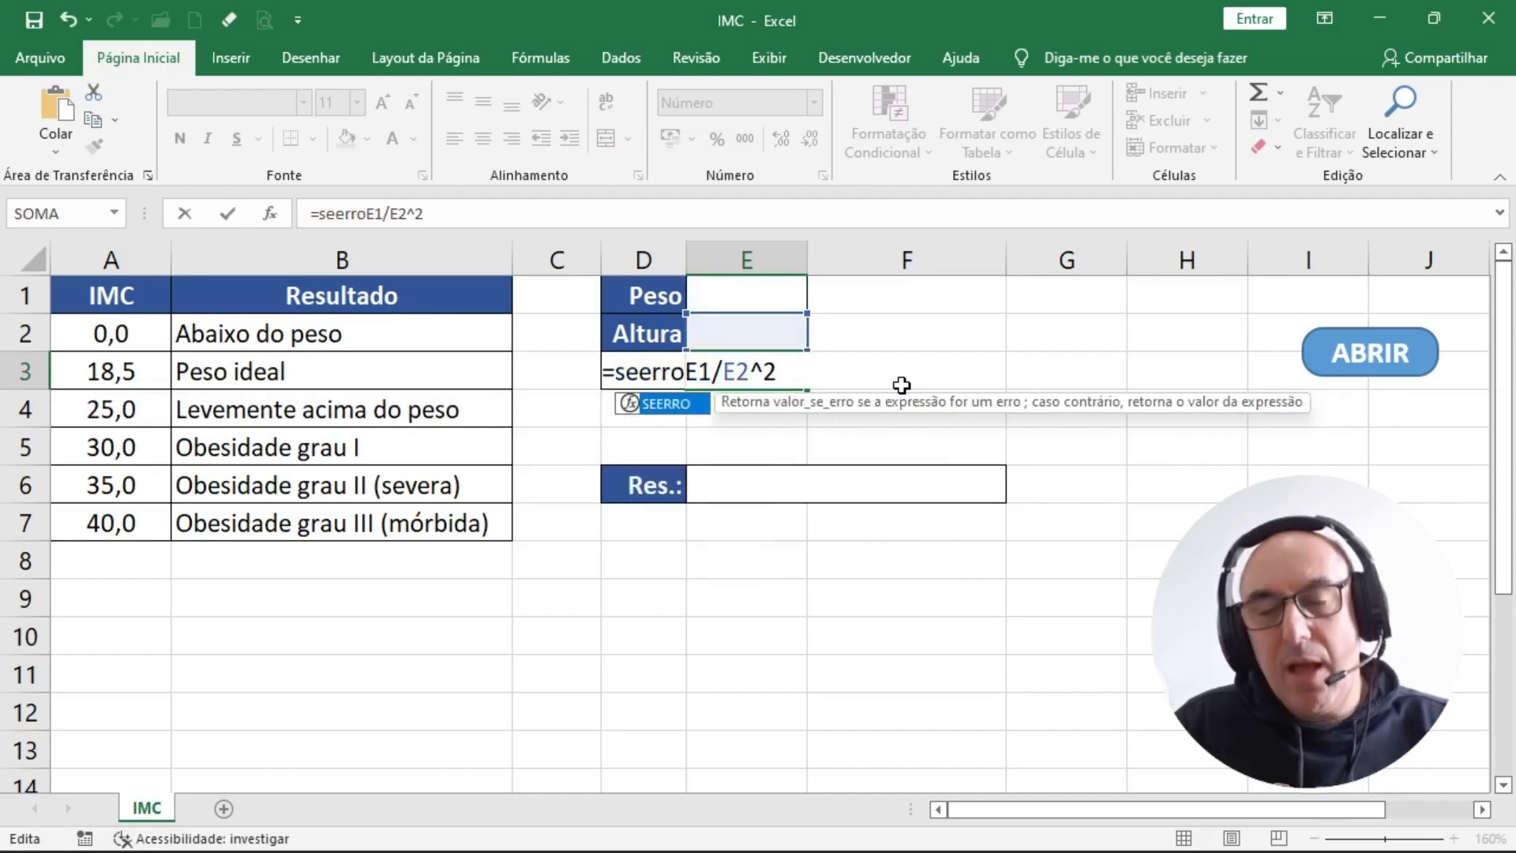
type("(")
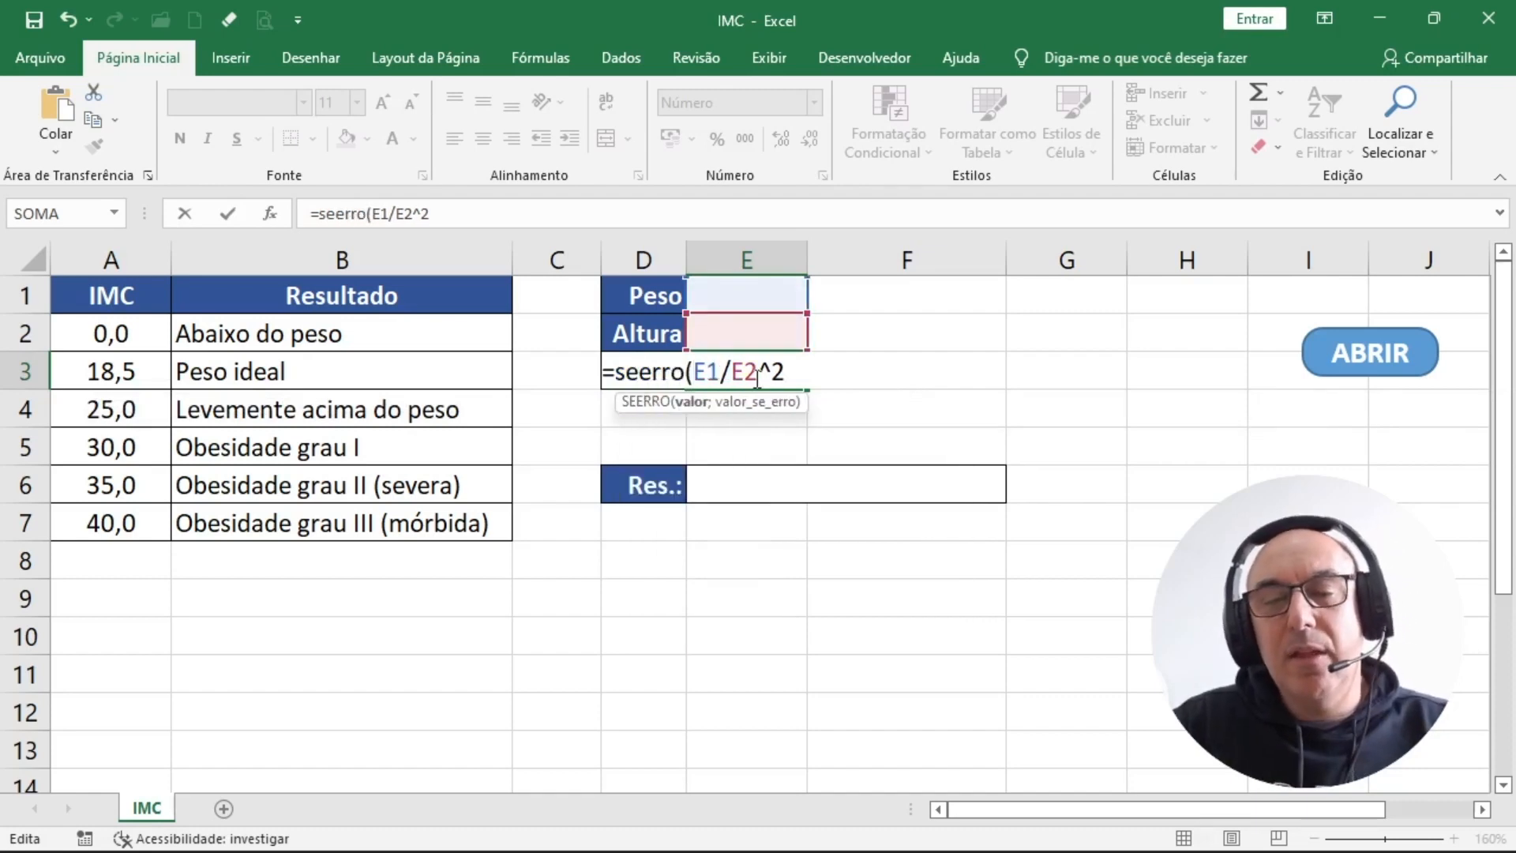
left_click(801, 372)
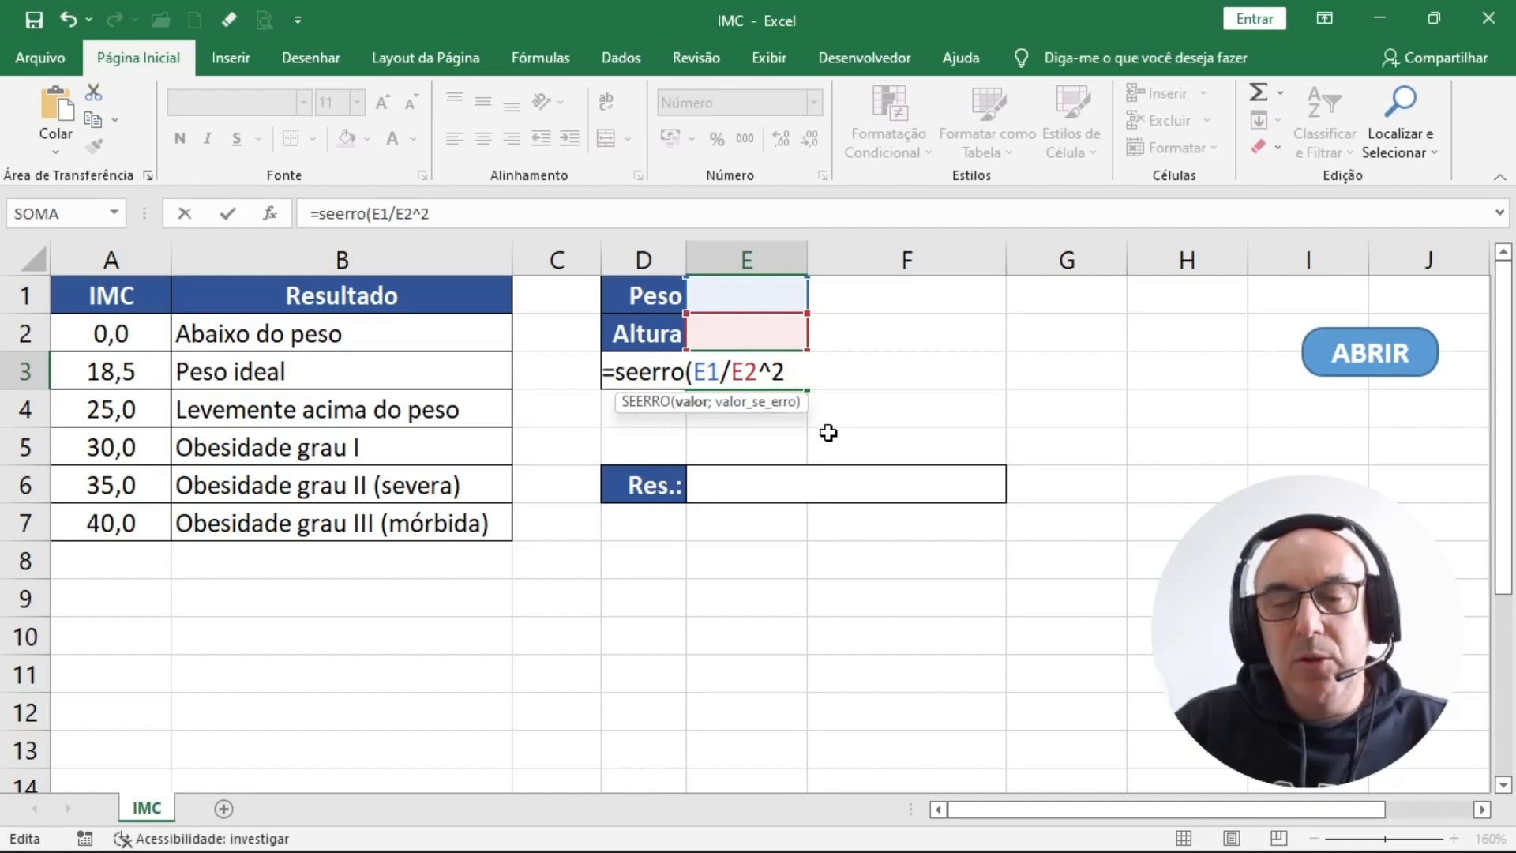
type(";")
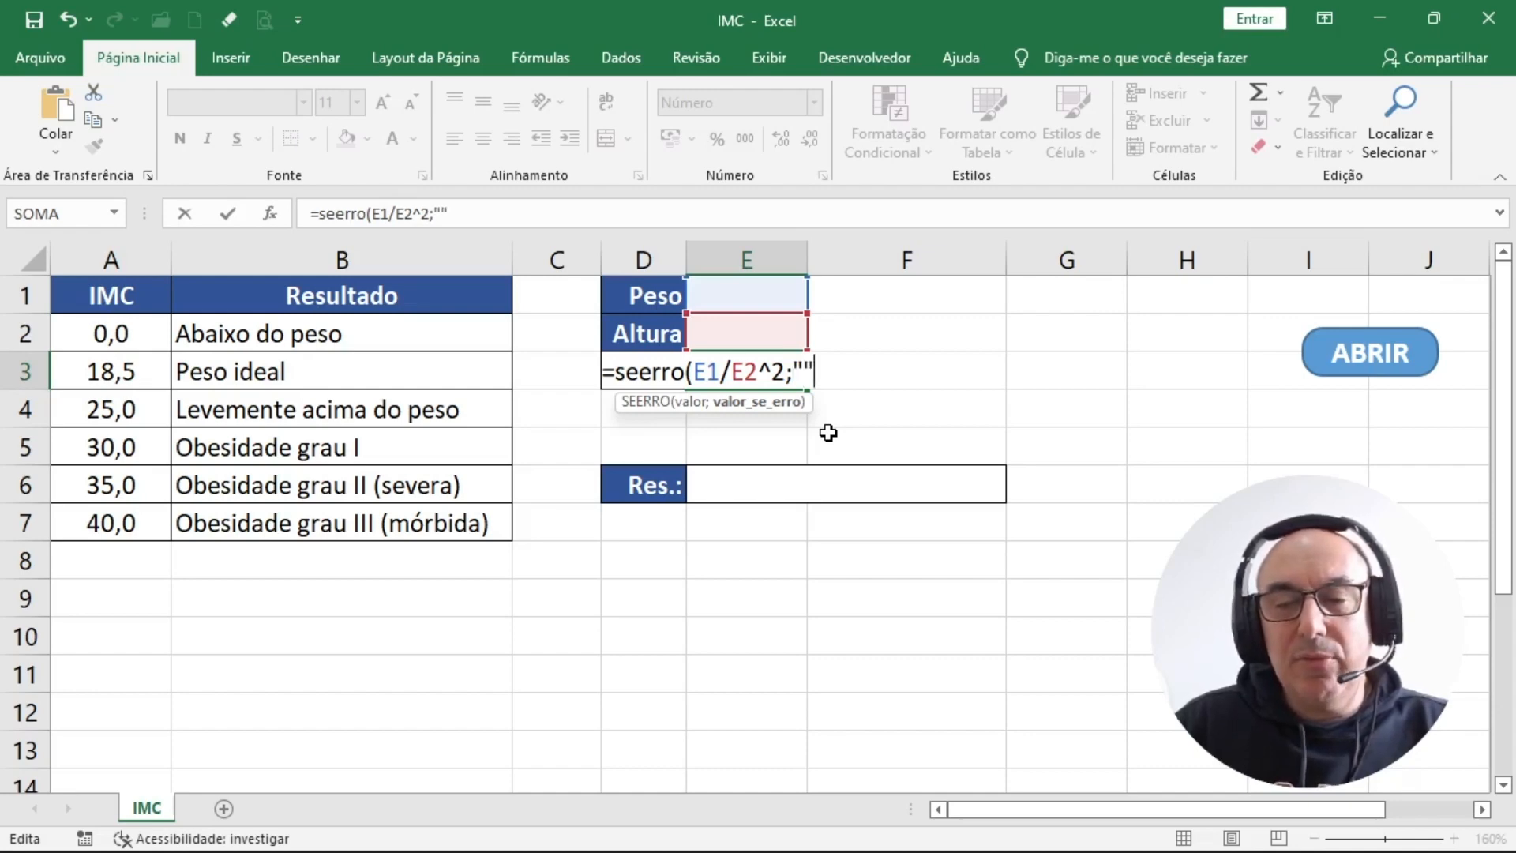
type(")")
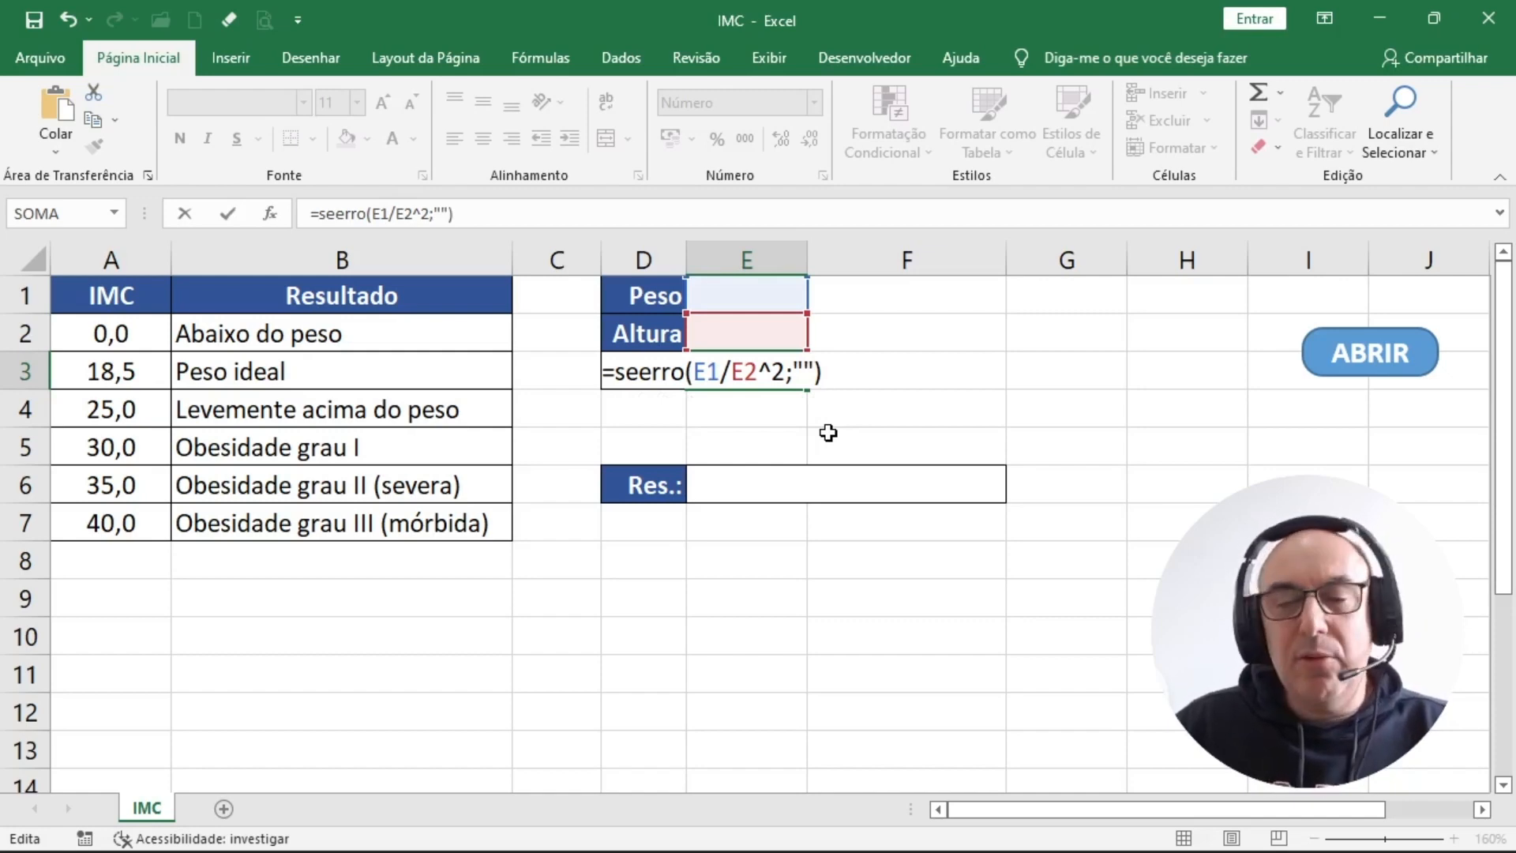
key("Return")
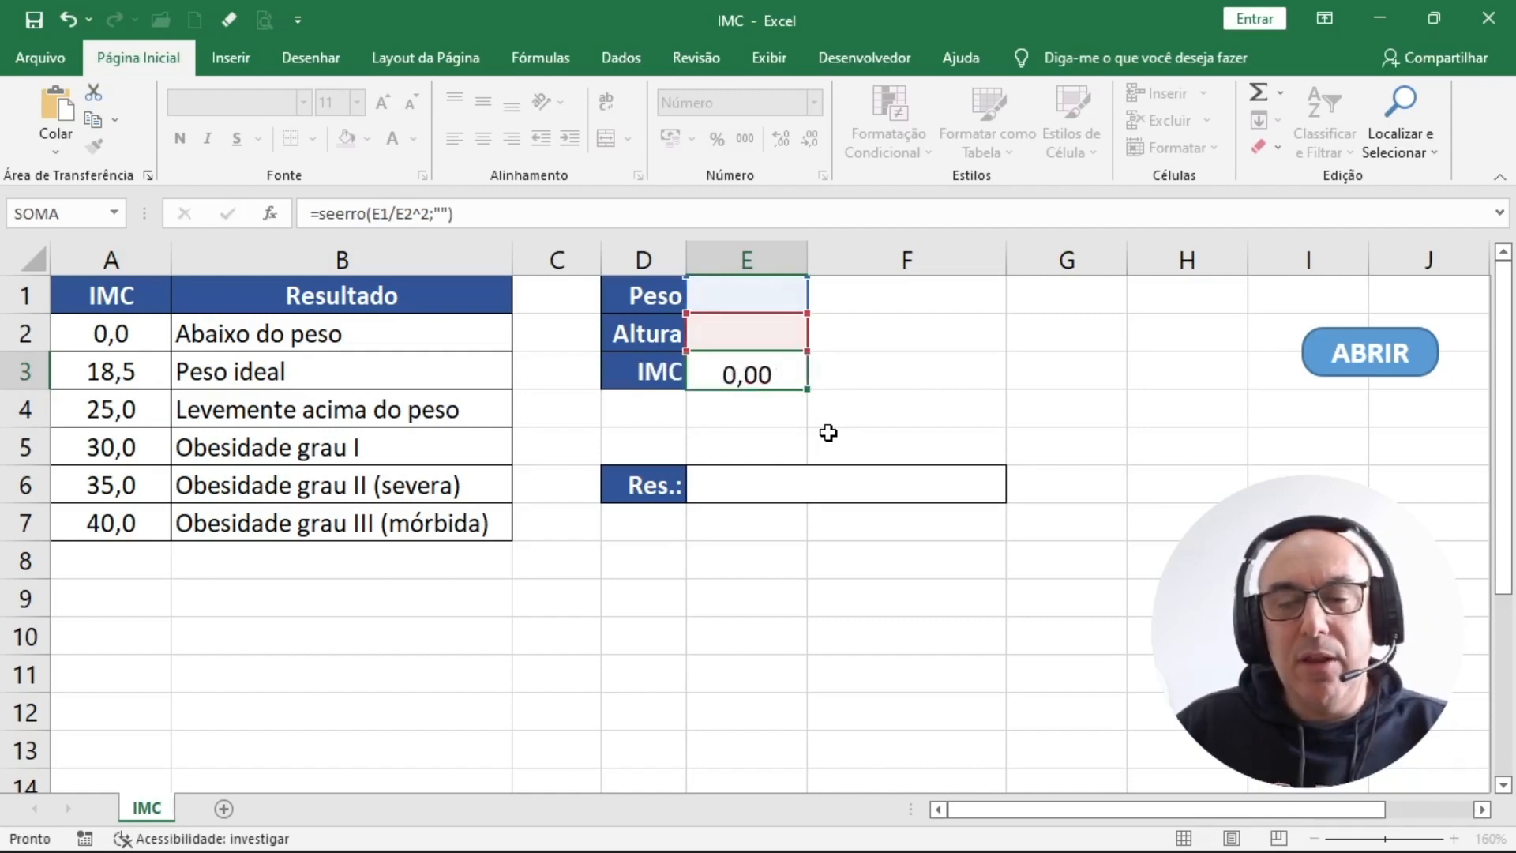
Set the fallback text of the SEERRO formula in E3 to "oi"
left_click(742, 373)
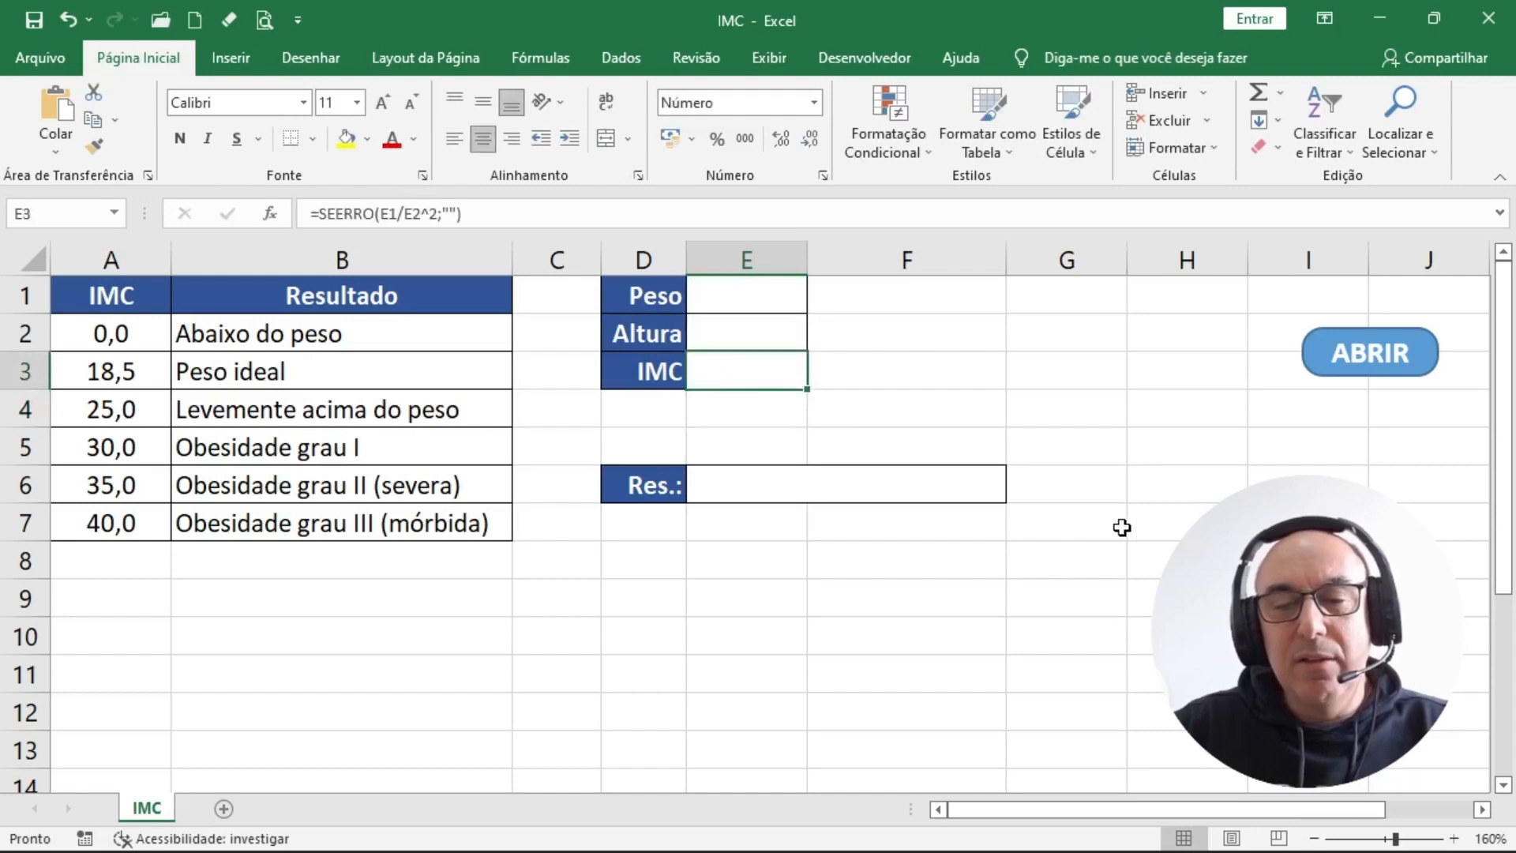
double_click(768, 372)
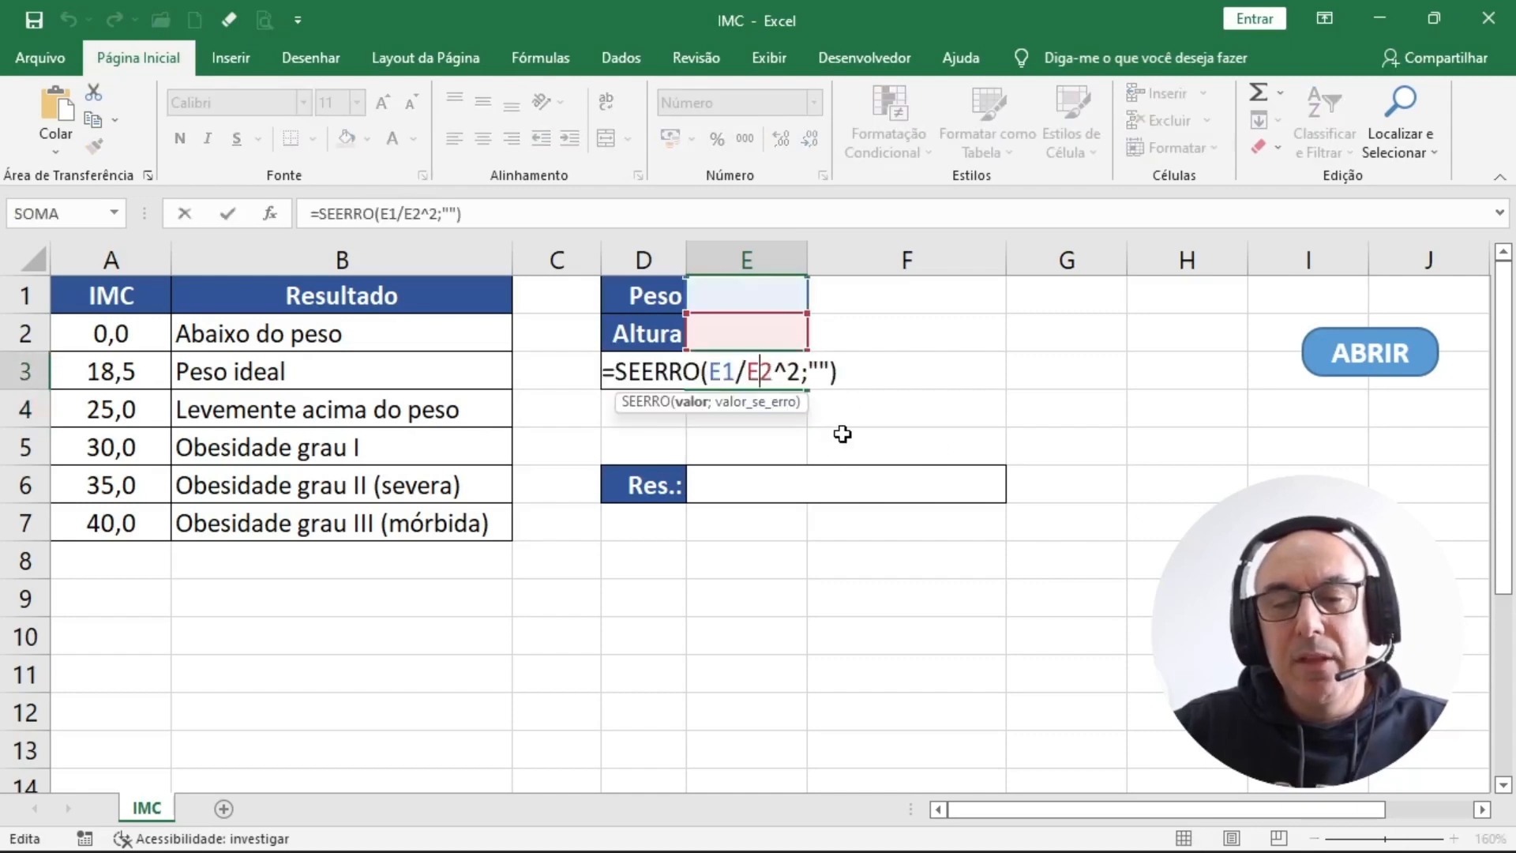
left_click(821, 374)
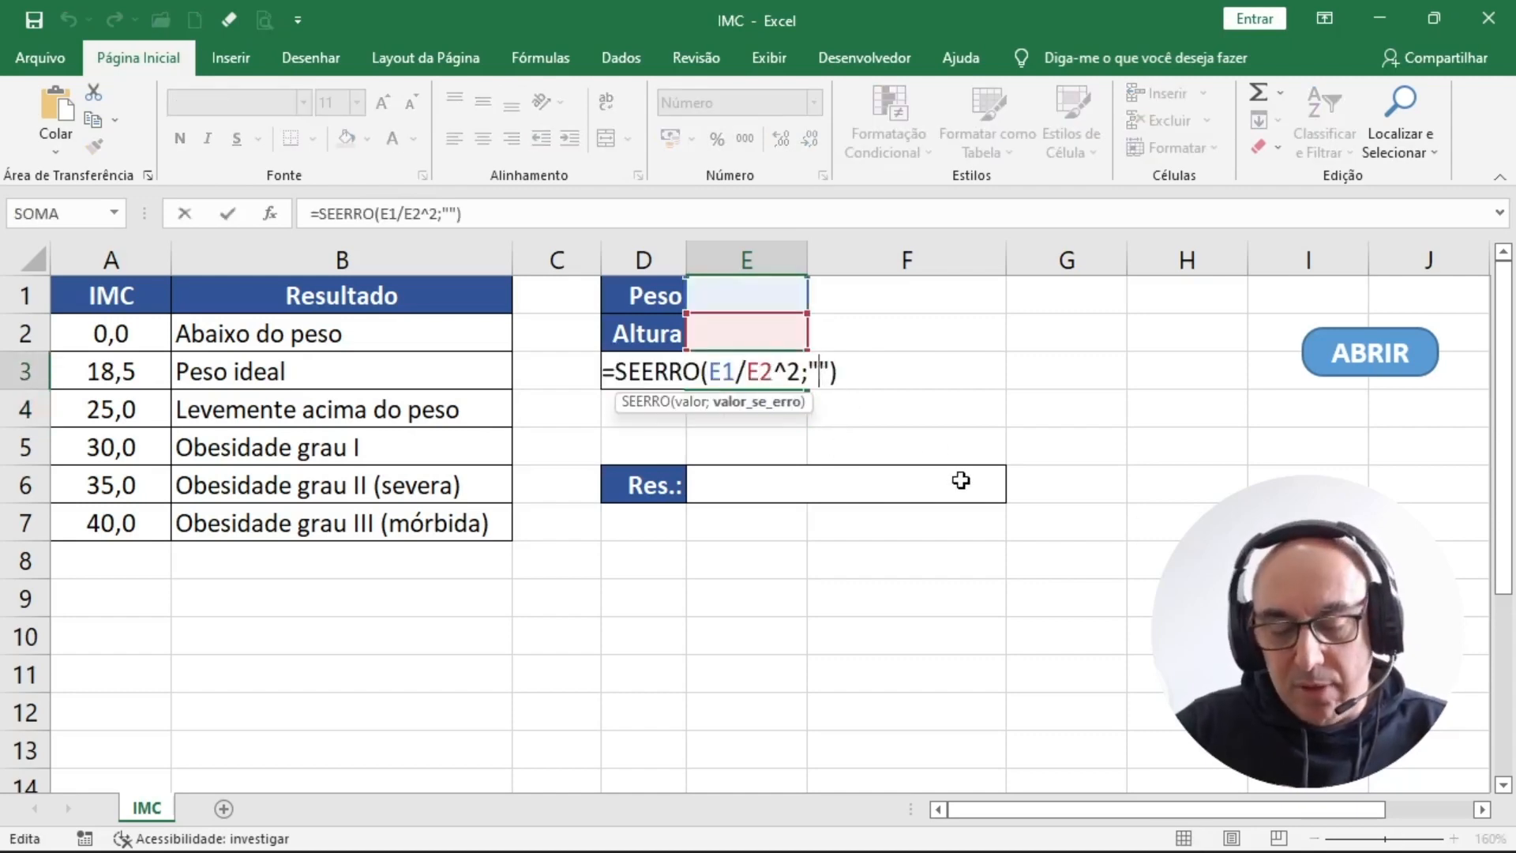
type("oi")
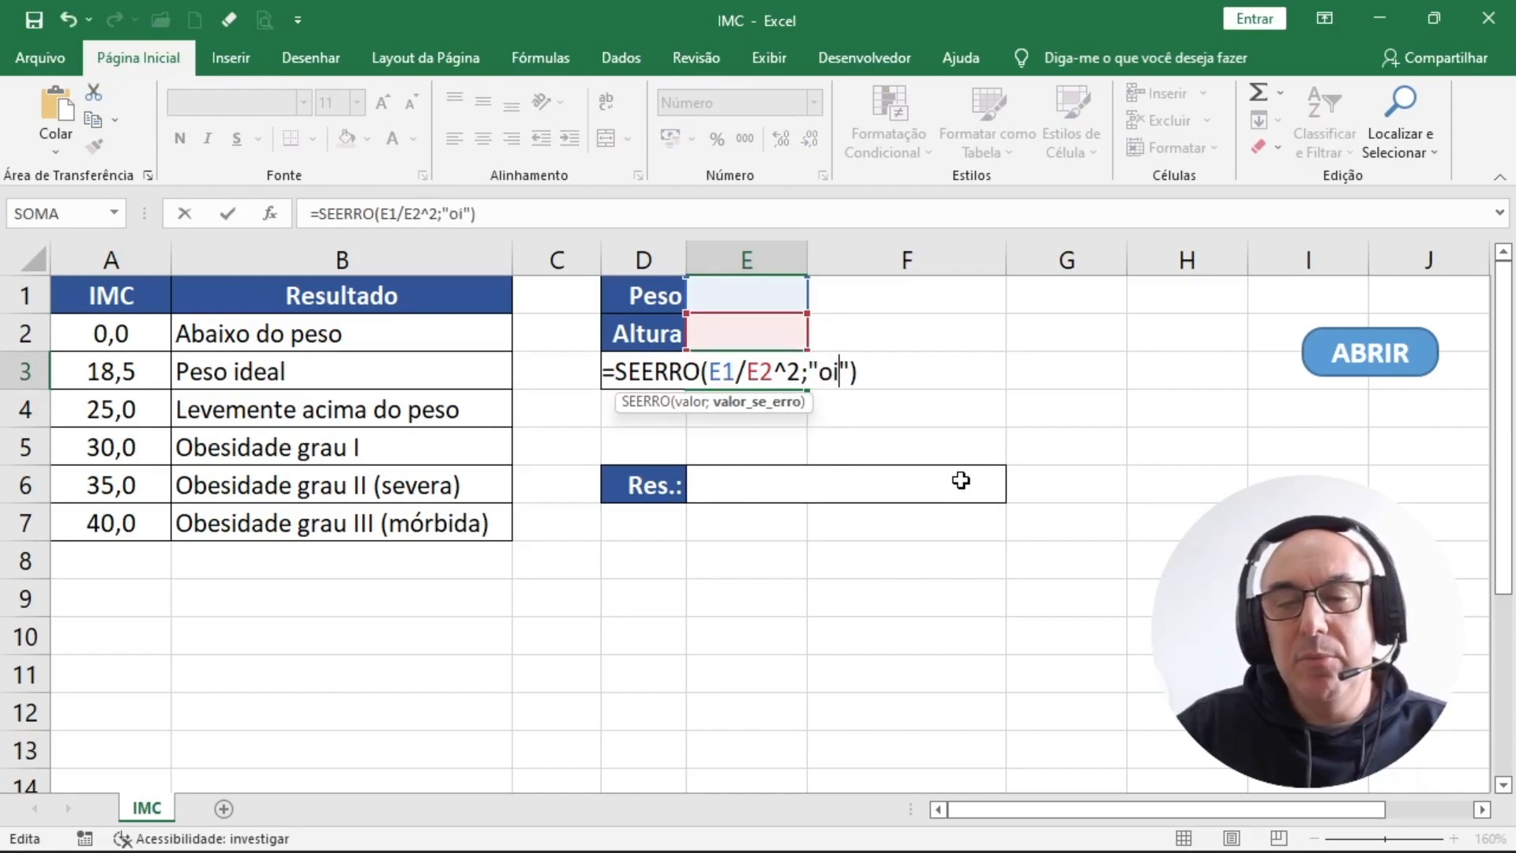
key("Return")
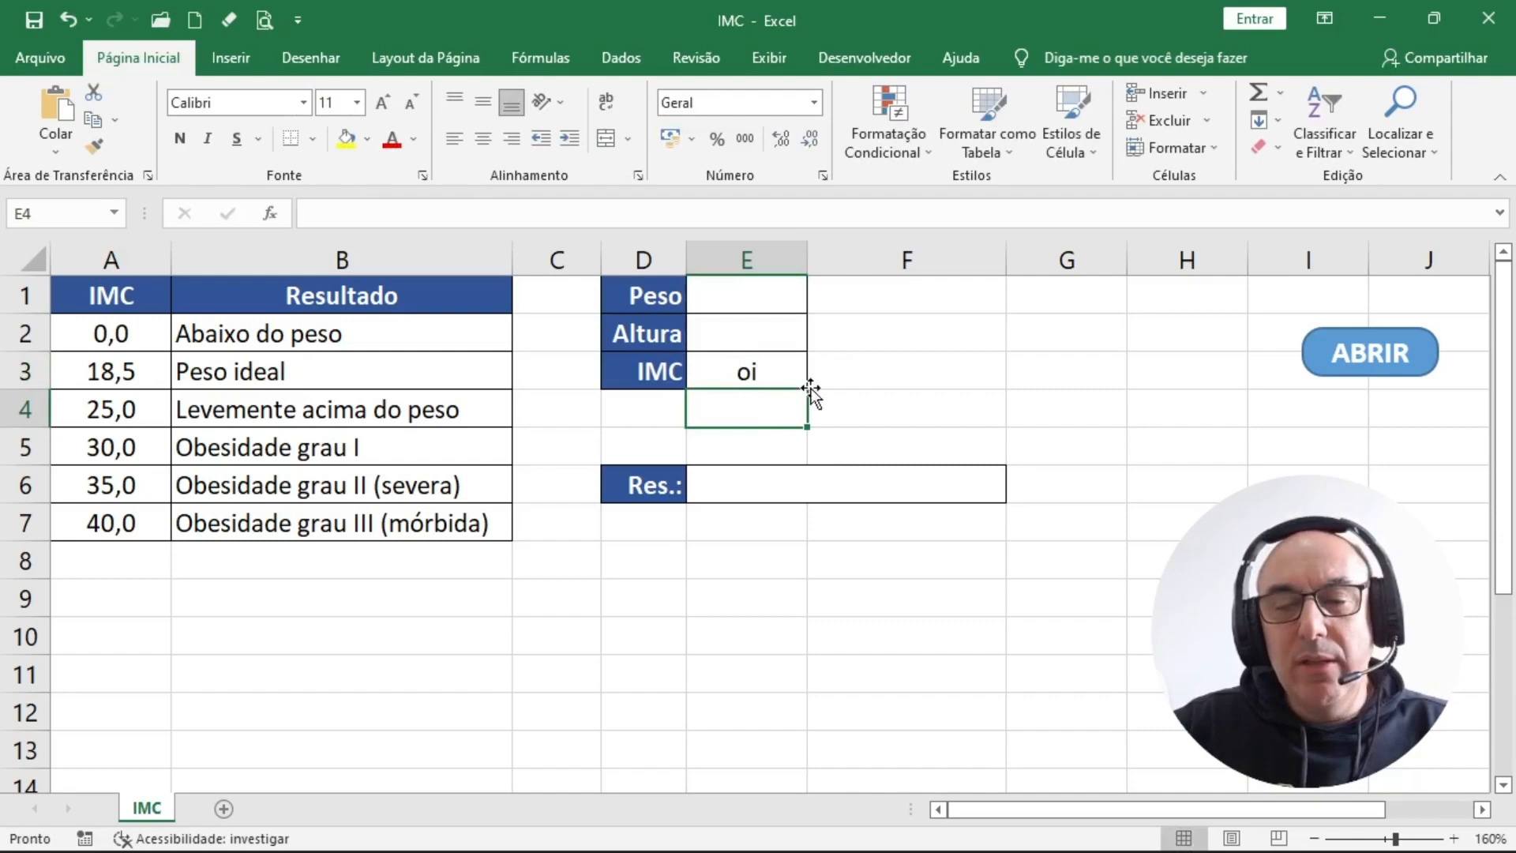
Remove the "oi" fallback text from the SEERRO formula in E3, leaving an empty text: =SEERRO(E1/E2^2;"")
double_click(739, 378)
left_click(819, 371)
key("Delete")
key("Delete")
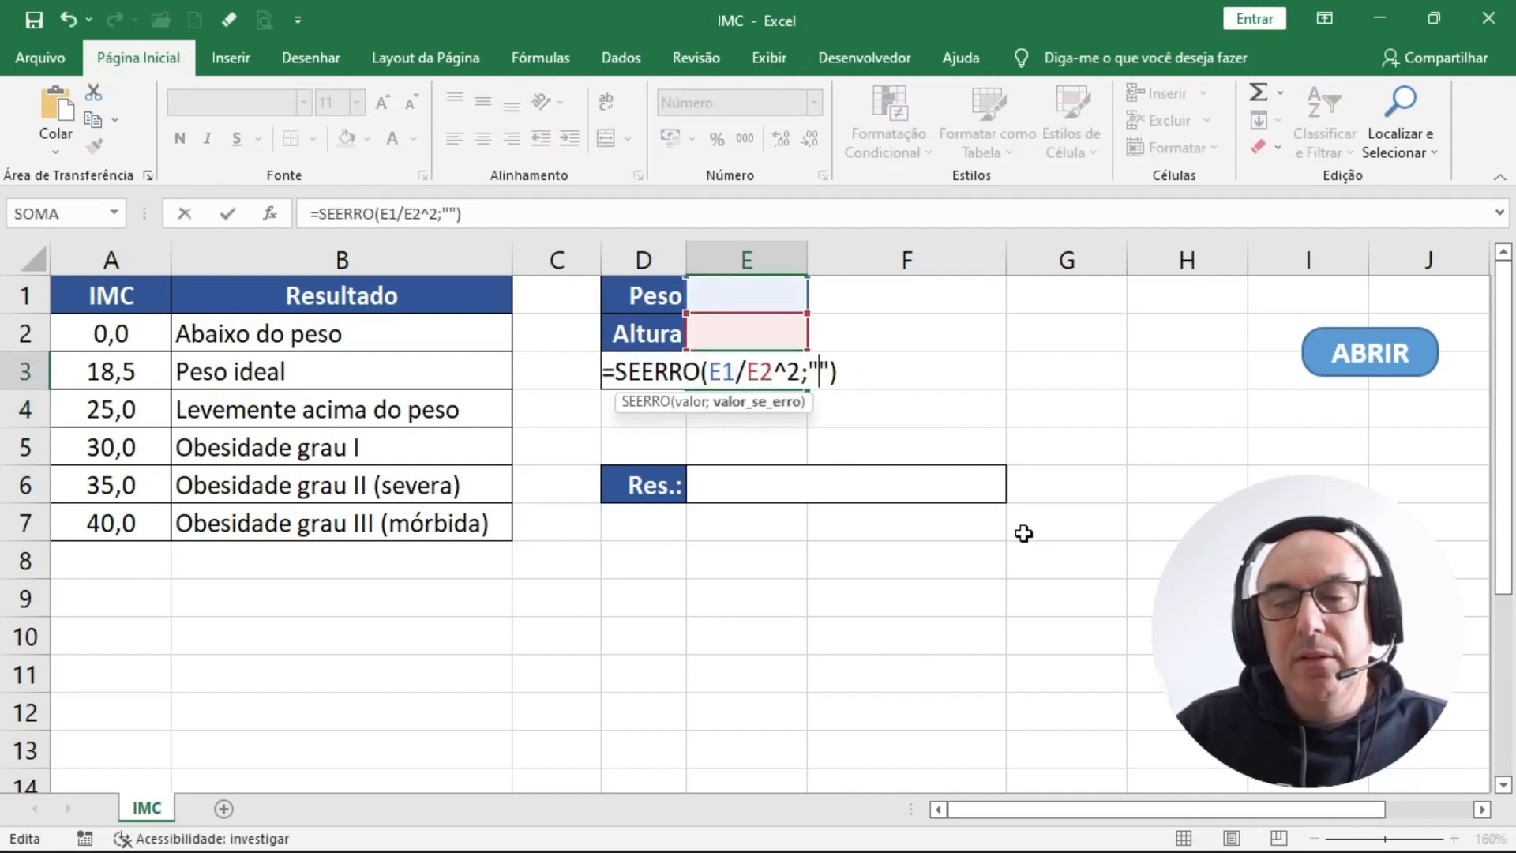
key("Return")
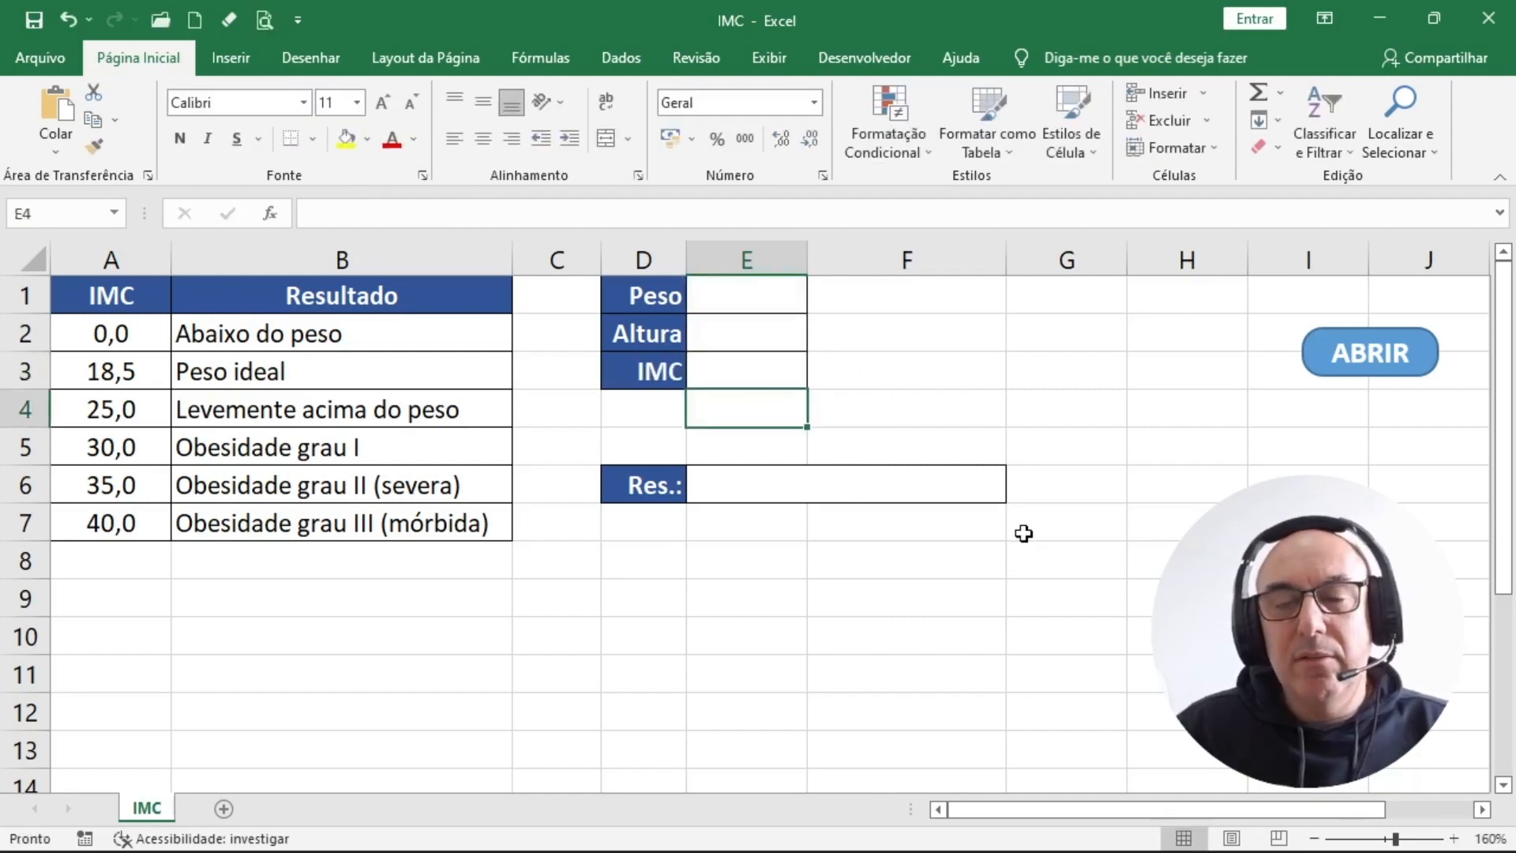
Test the IMC formula with a Peso of 105 and an Altura of 1,85, and clear both values
left_click(792, 308)
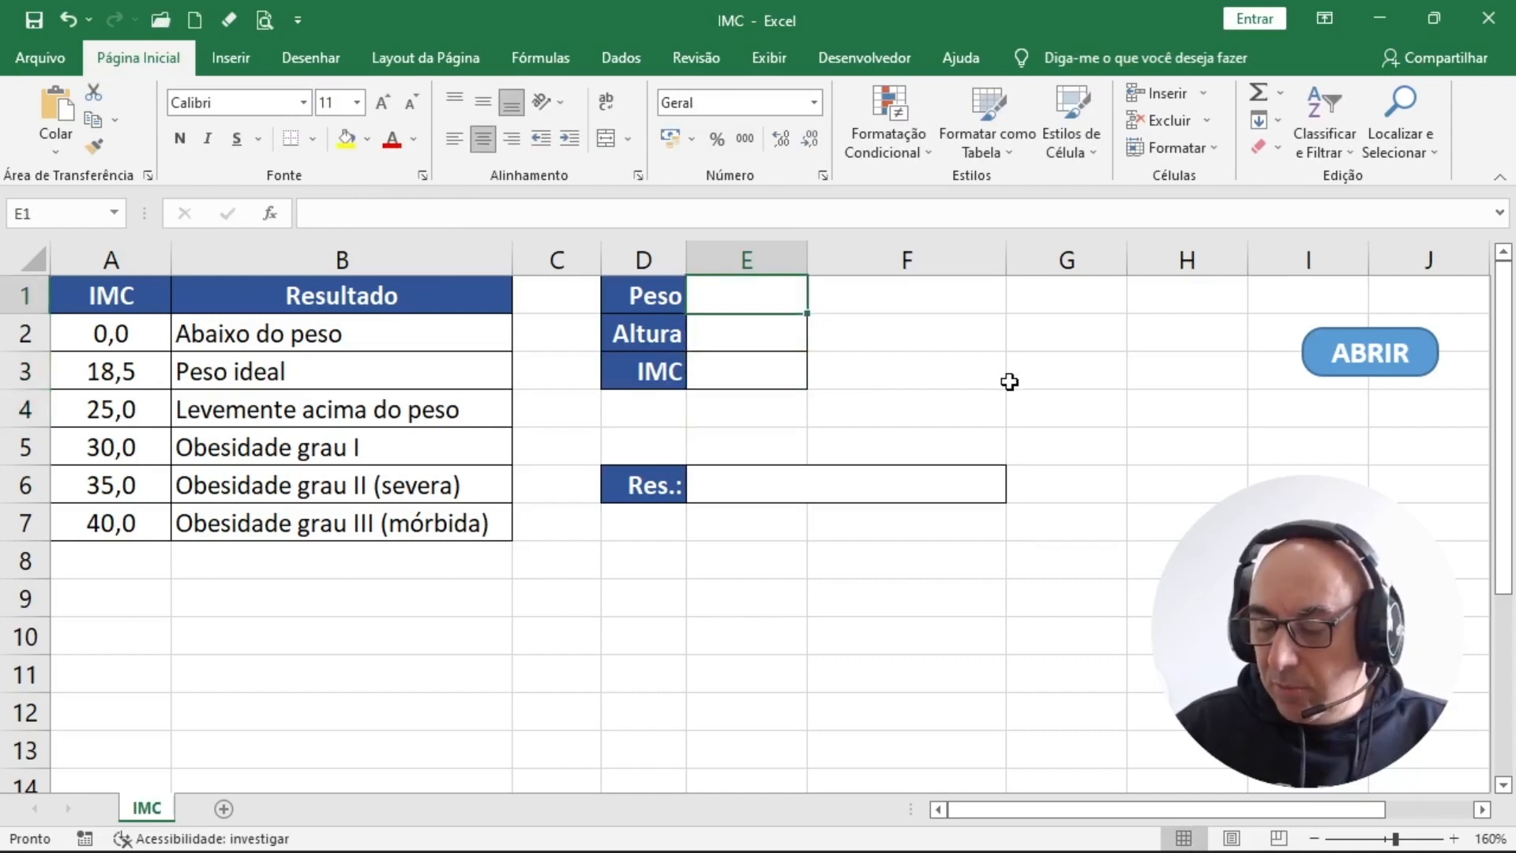
type("105")
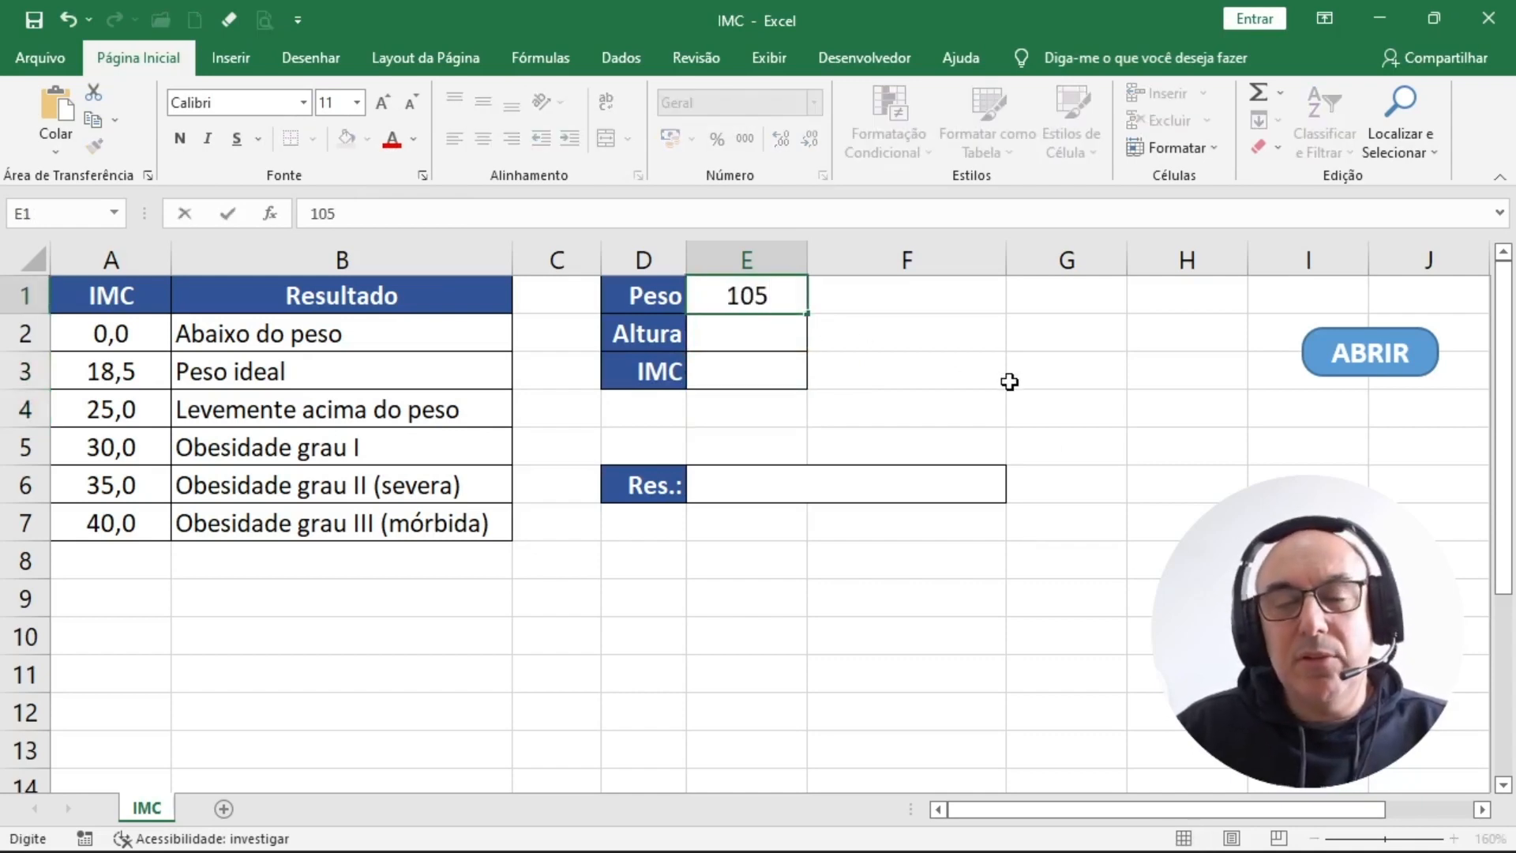
key("Return")
type("1")
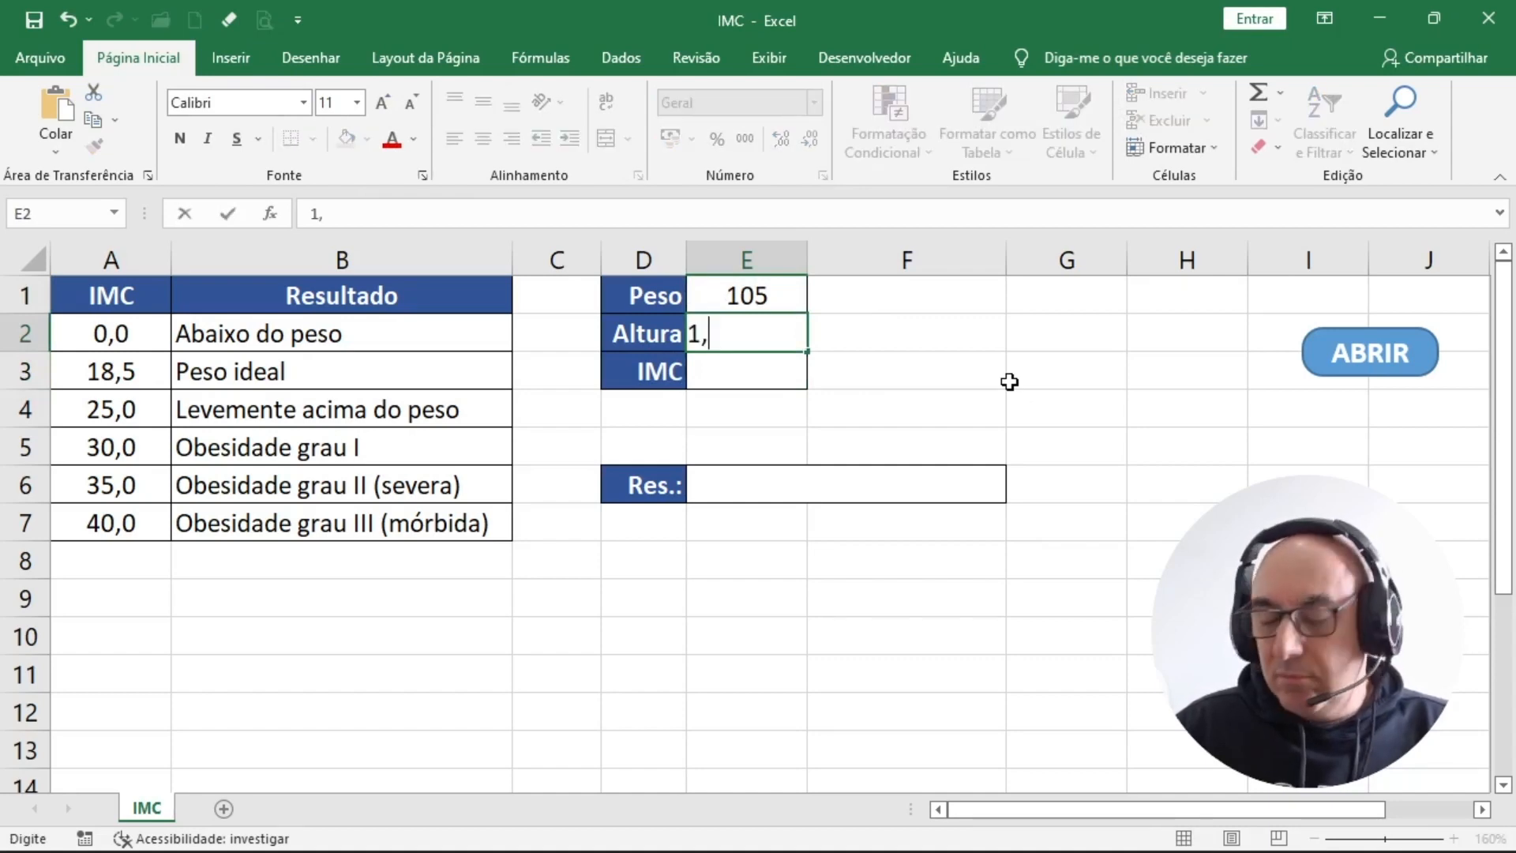
type(",85")
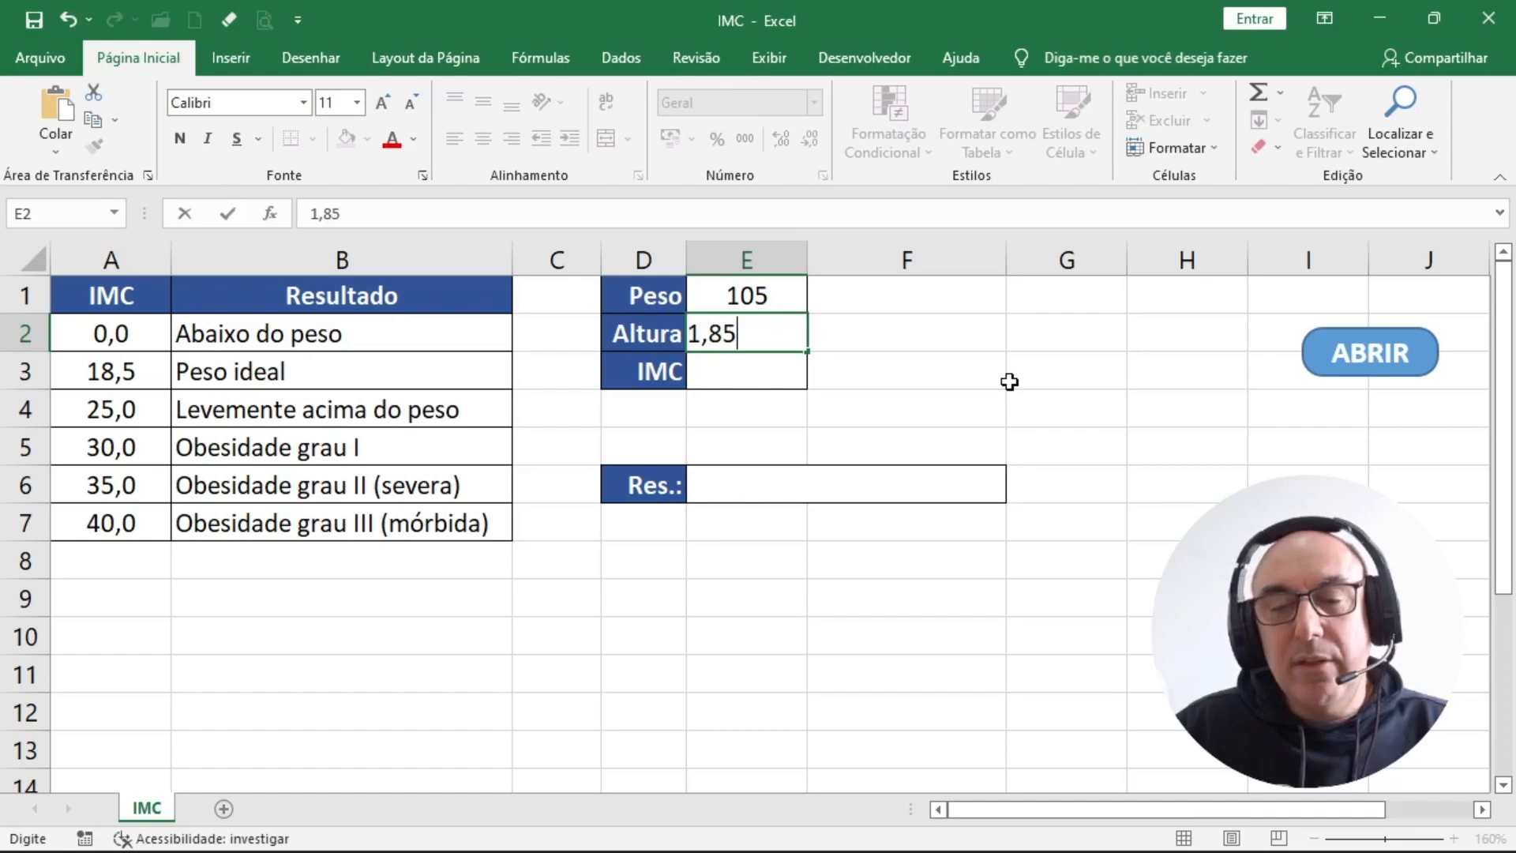
key("Return")
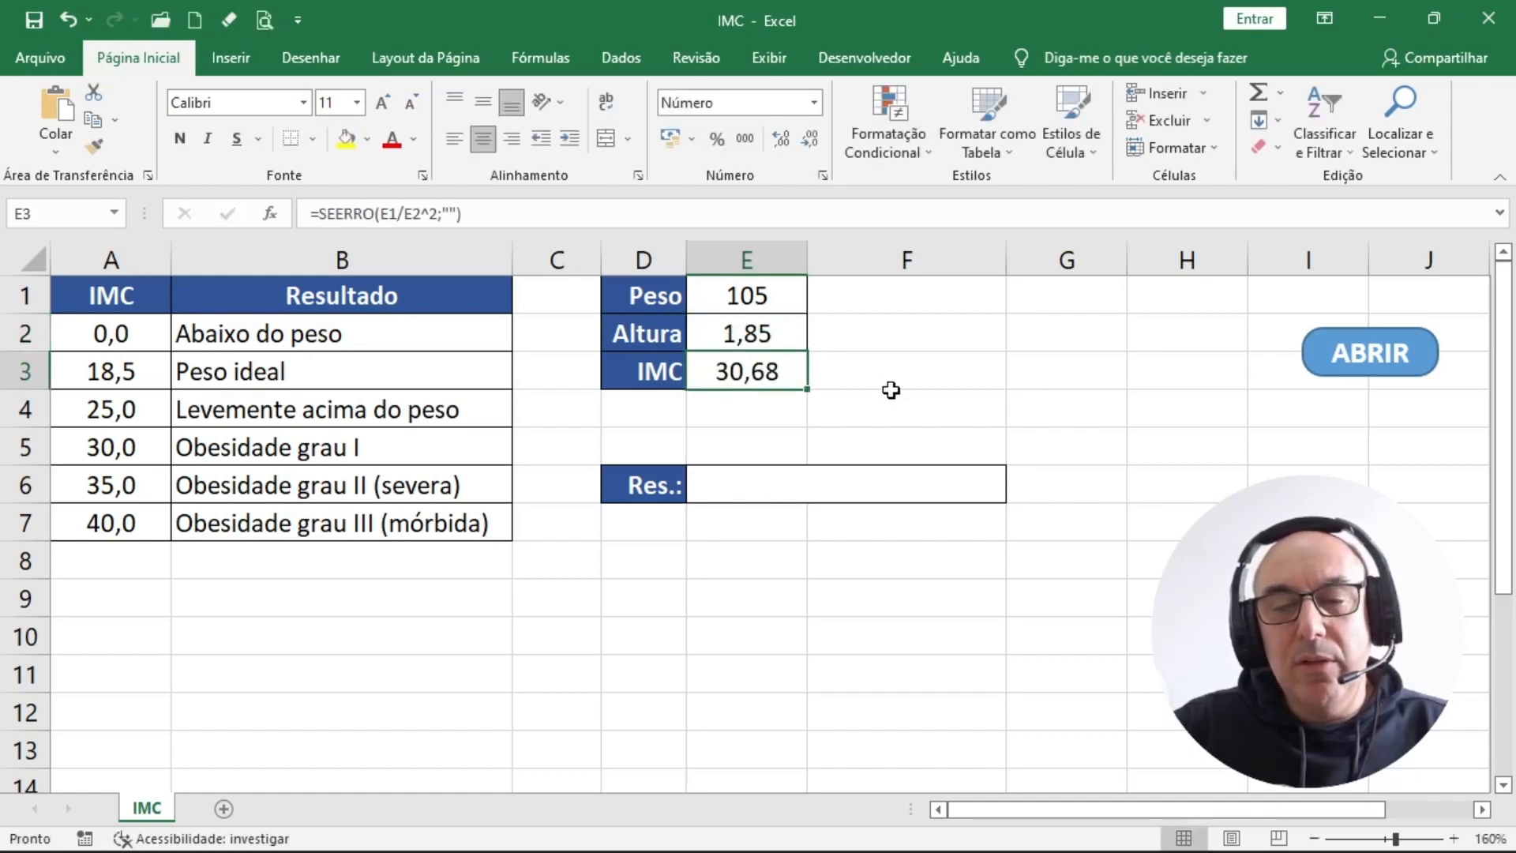
left_click_drag(760, 299, 765, 328)
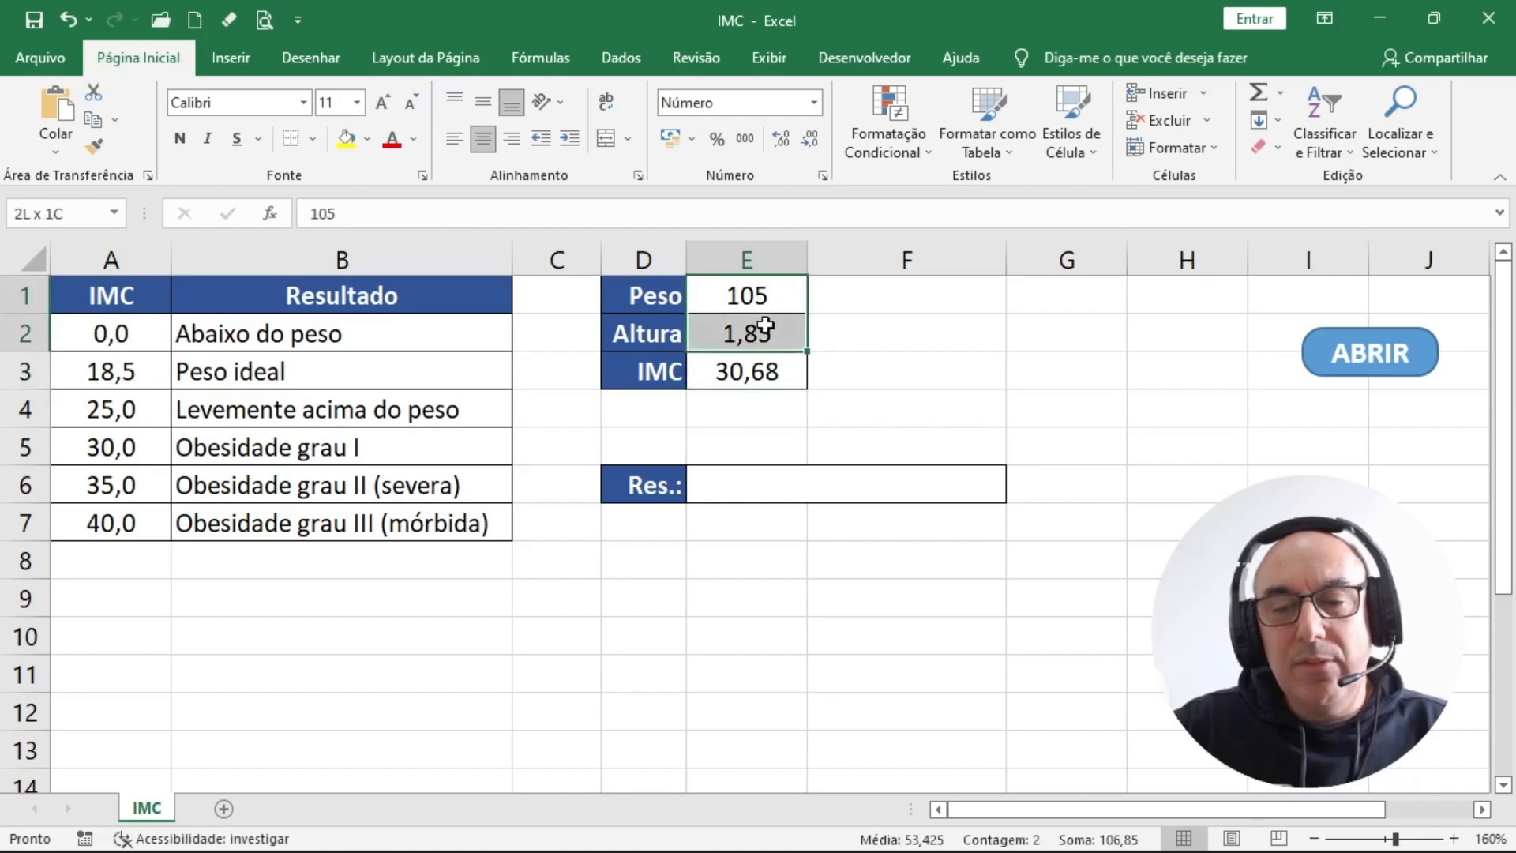
key("Delete")
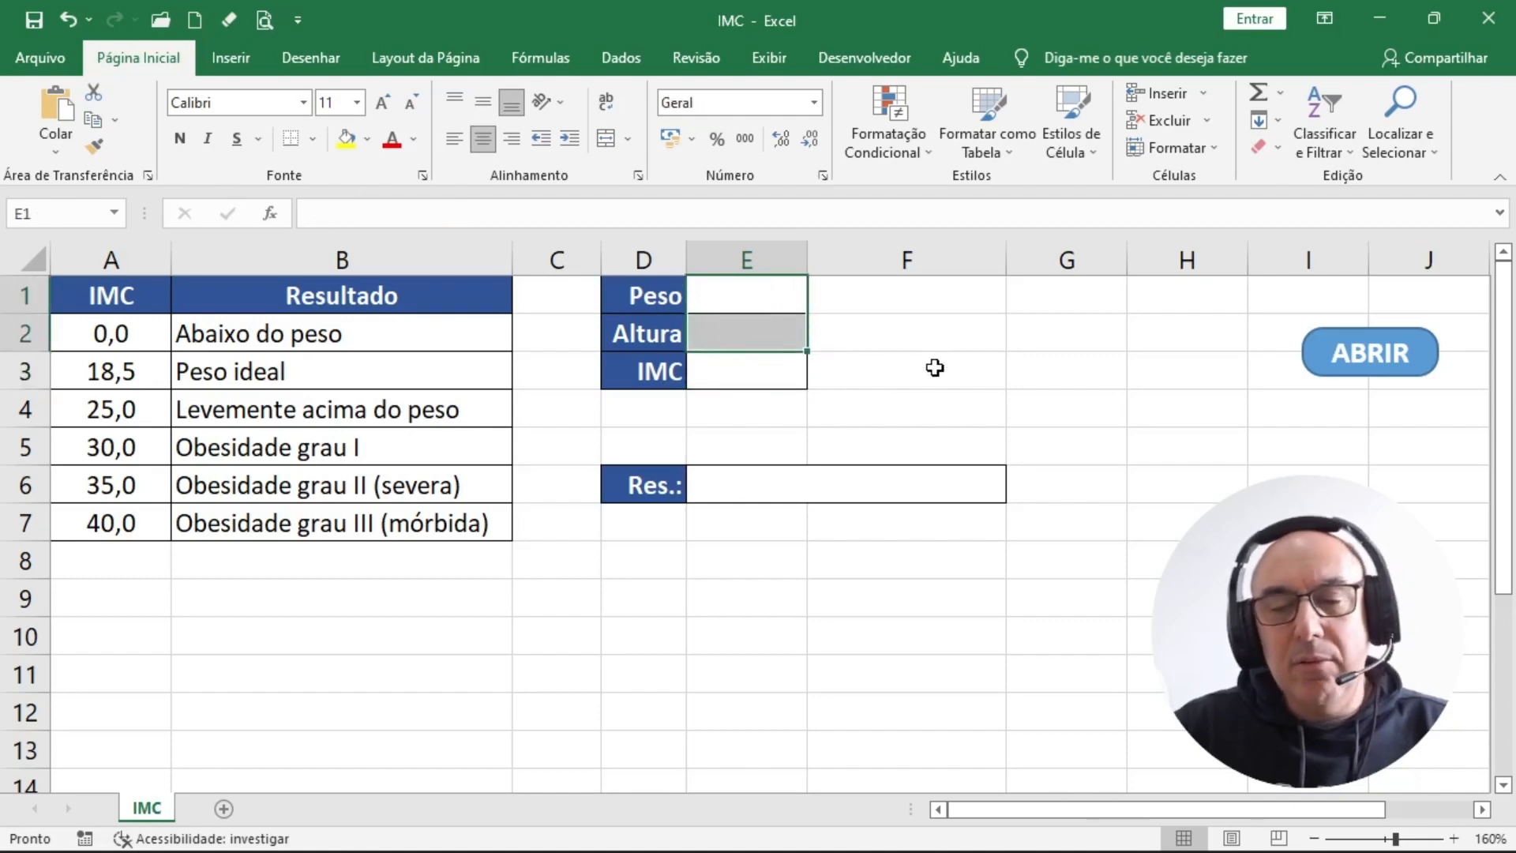
Enter =PROCV(E3;A2:B7;2;VERDADEIRO) in the Res. cell E6 to look up the IMC in the table with approximate match
left_click(758, 407)
left_click(762, 476)
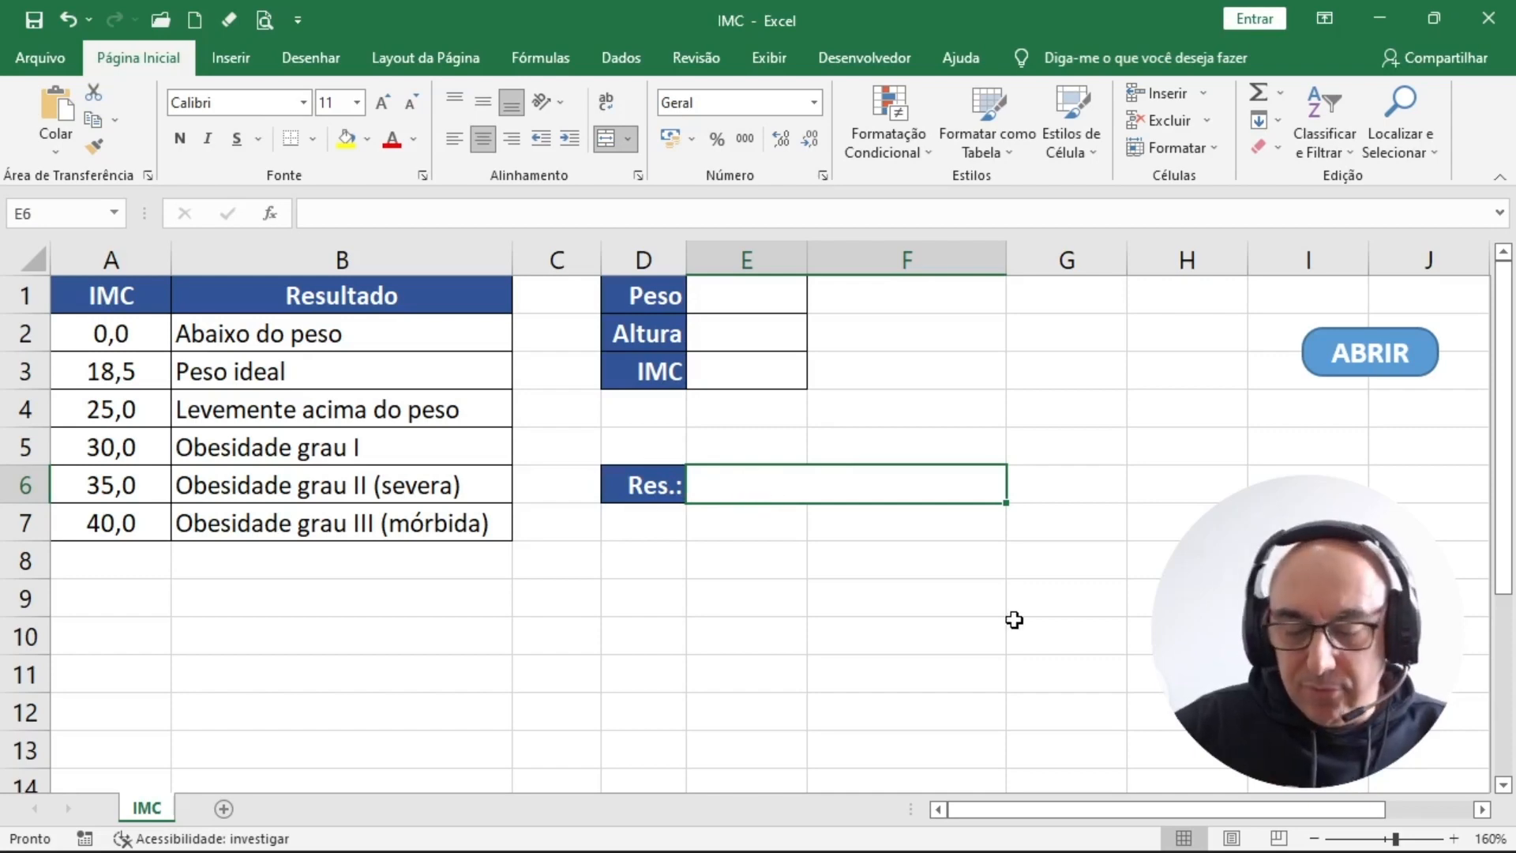
type("=procv")
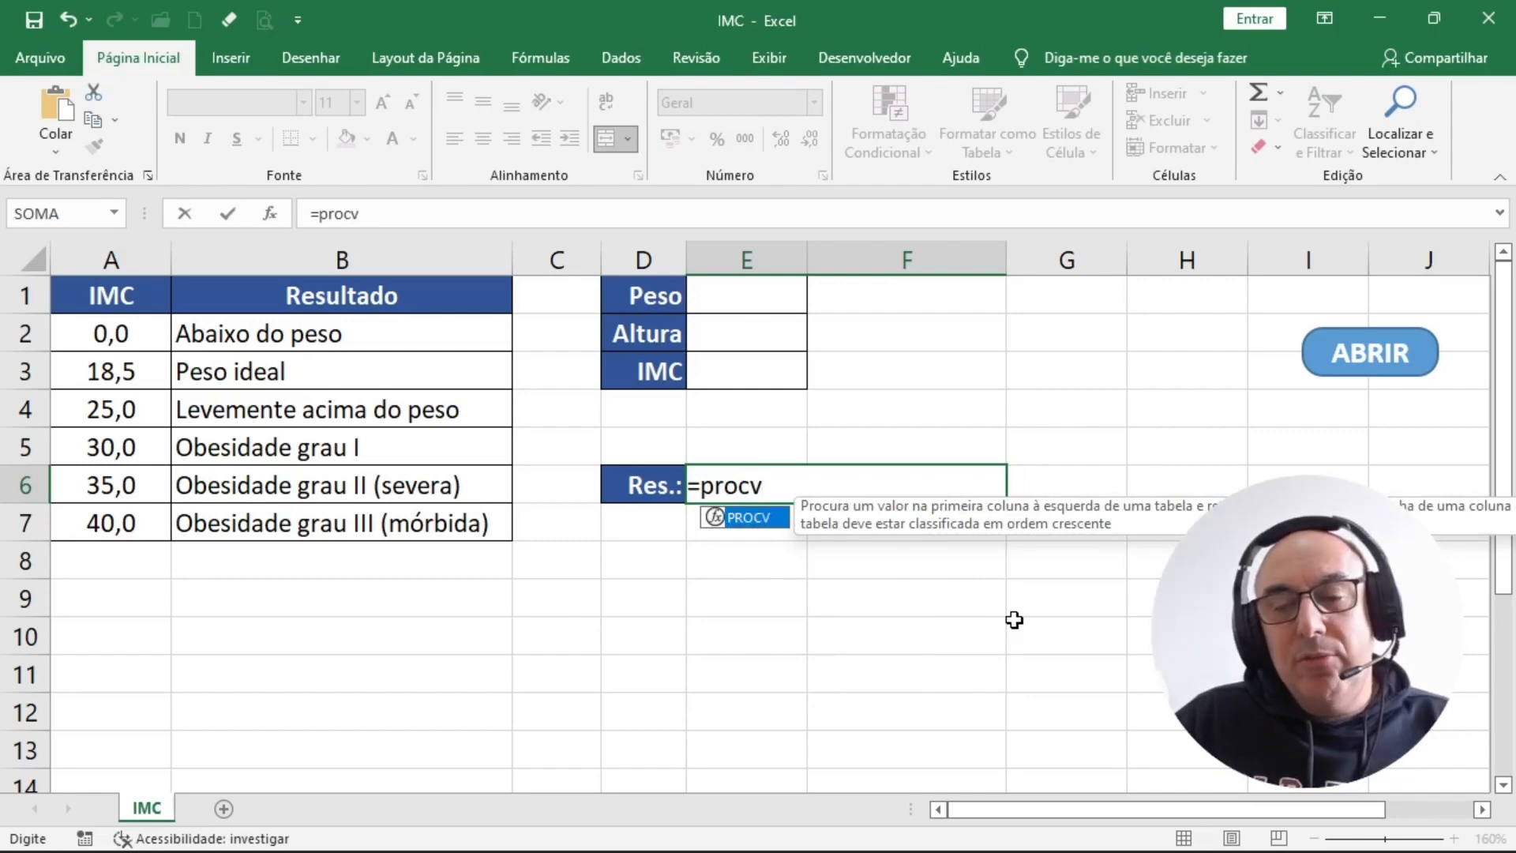
type("(")
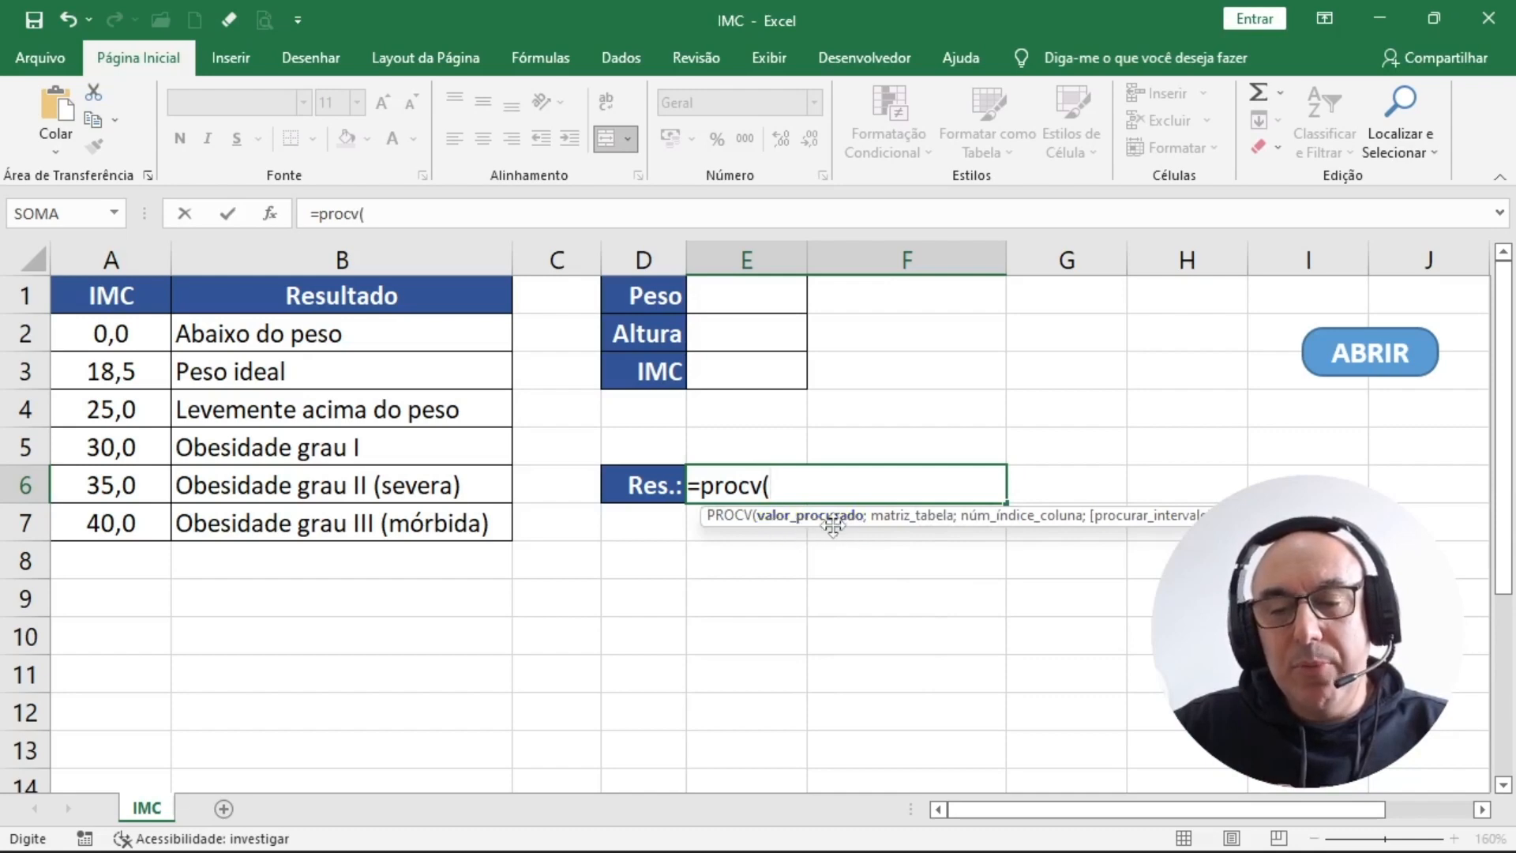
left_click(777, 375)
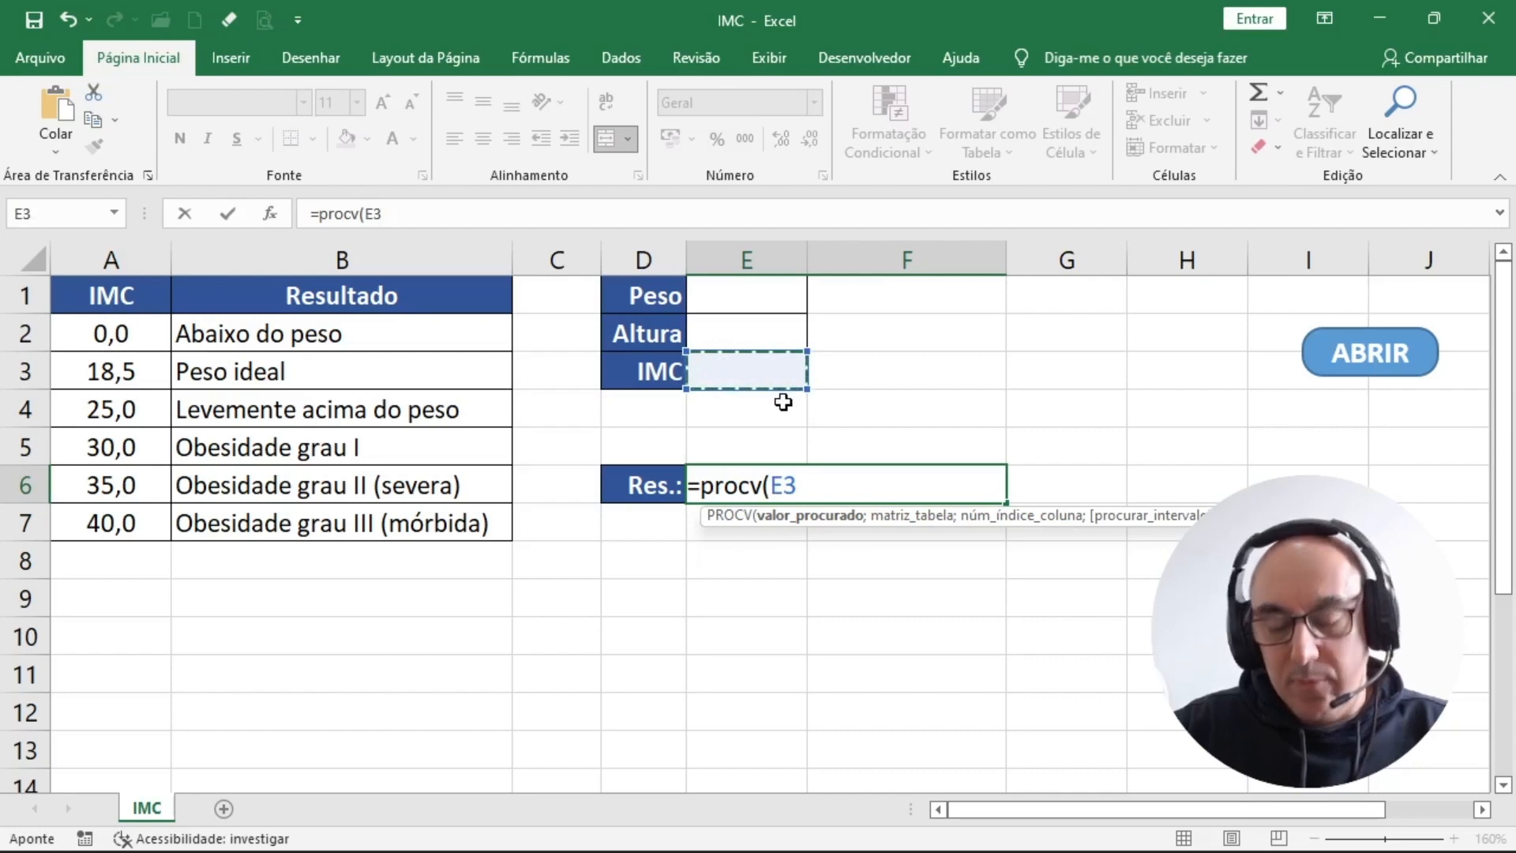
type(";")
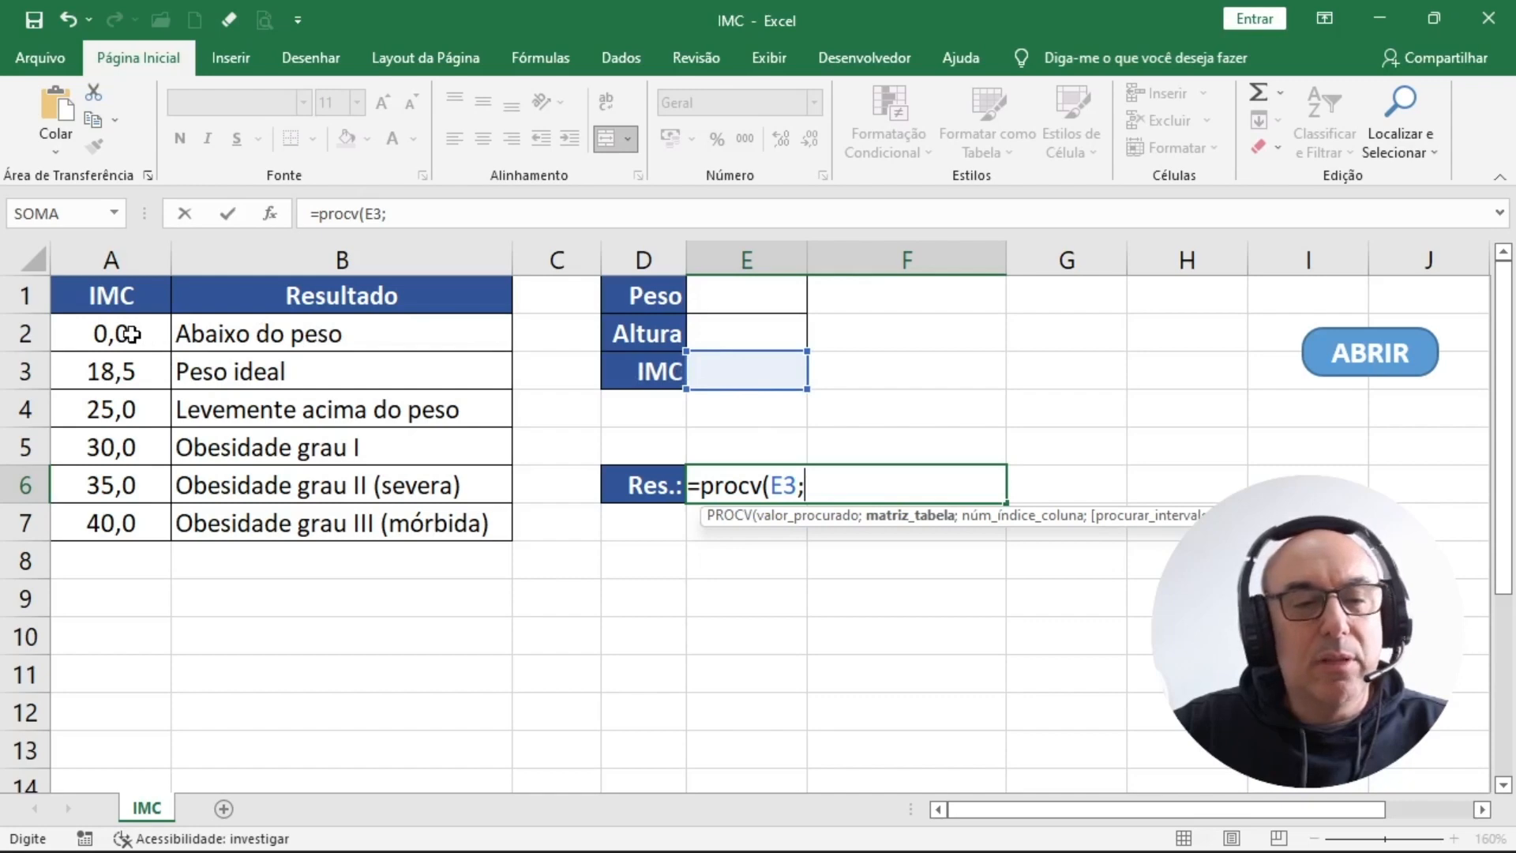
left_click_drag(111, 333, 255, 524)
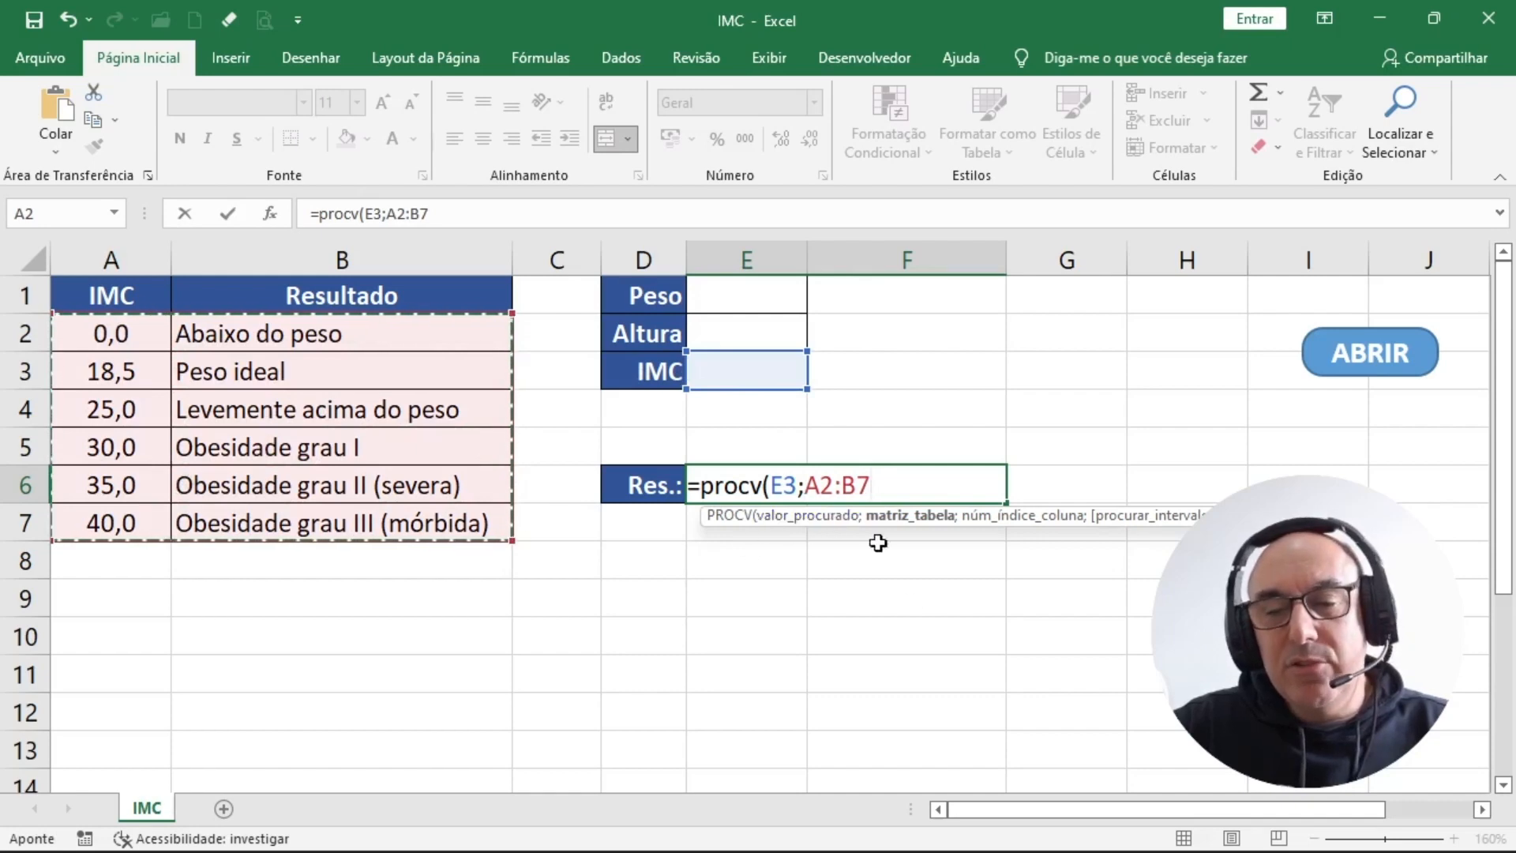
type(";")
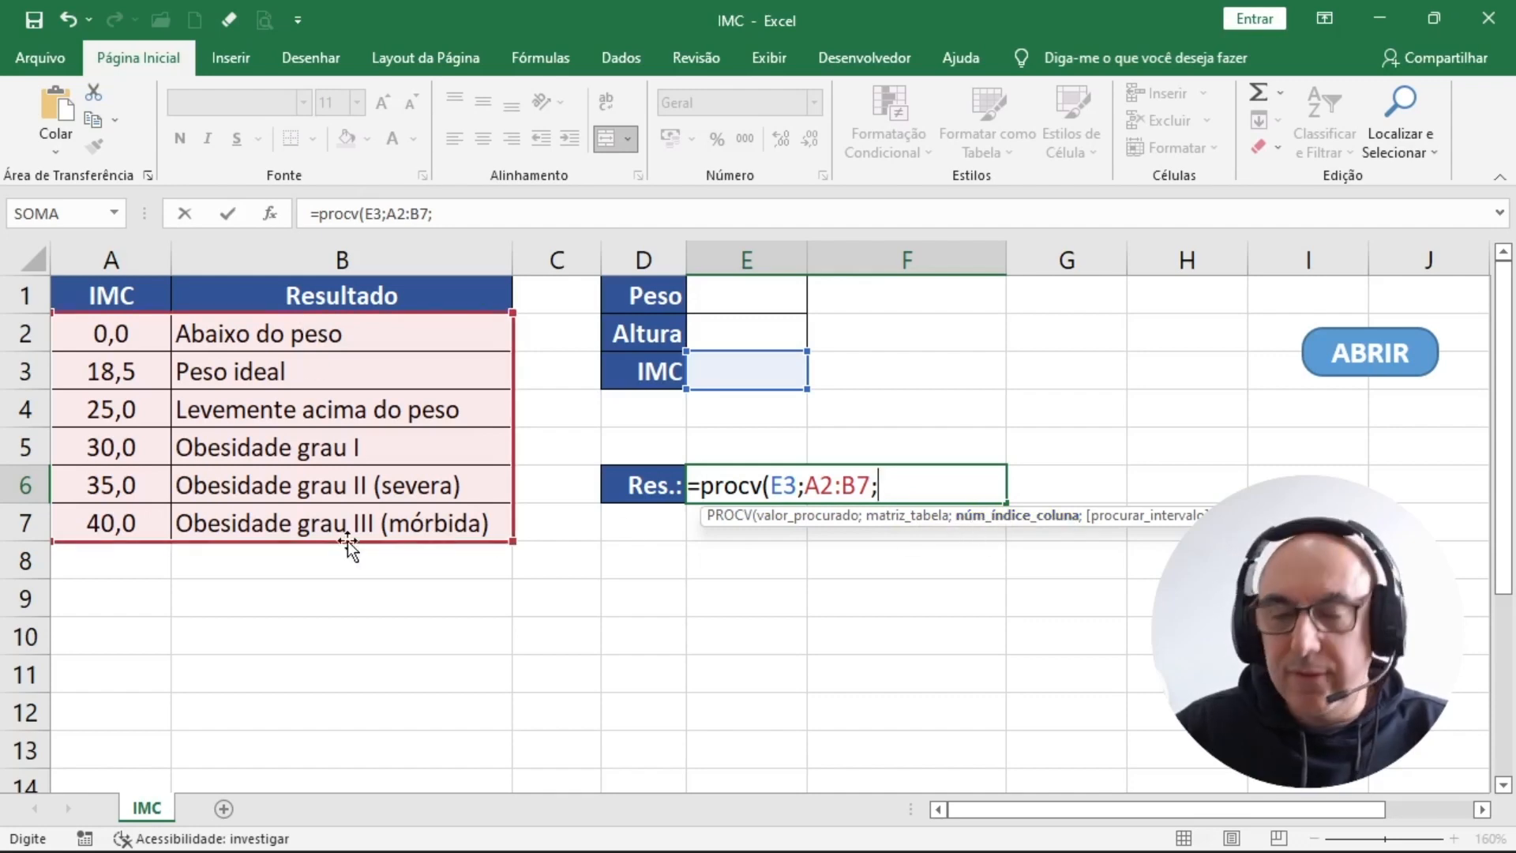
type("2")
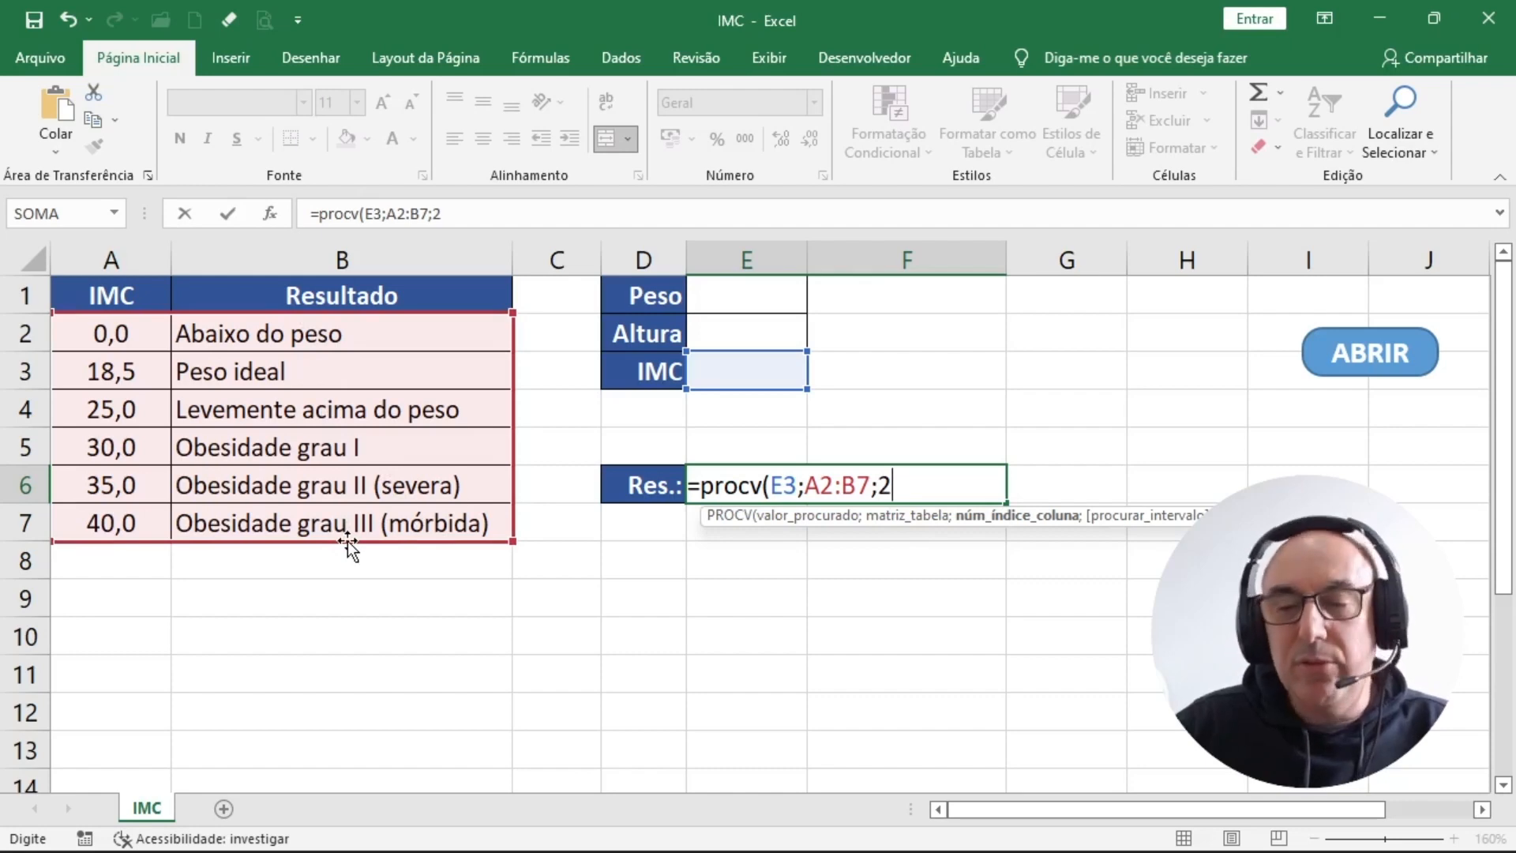
type(";")
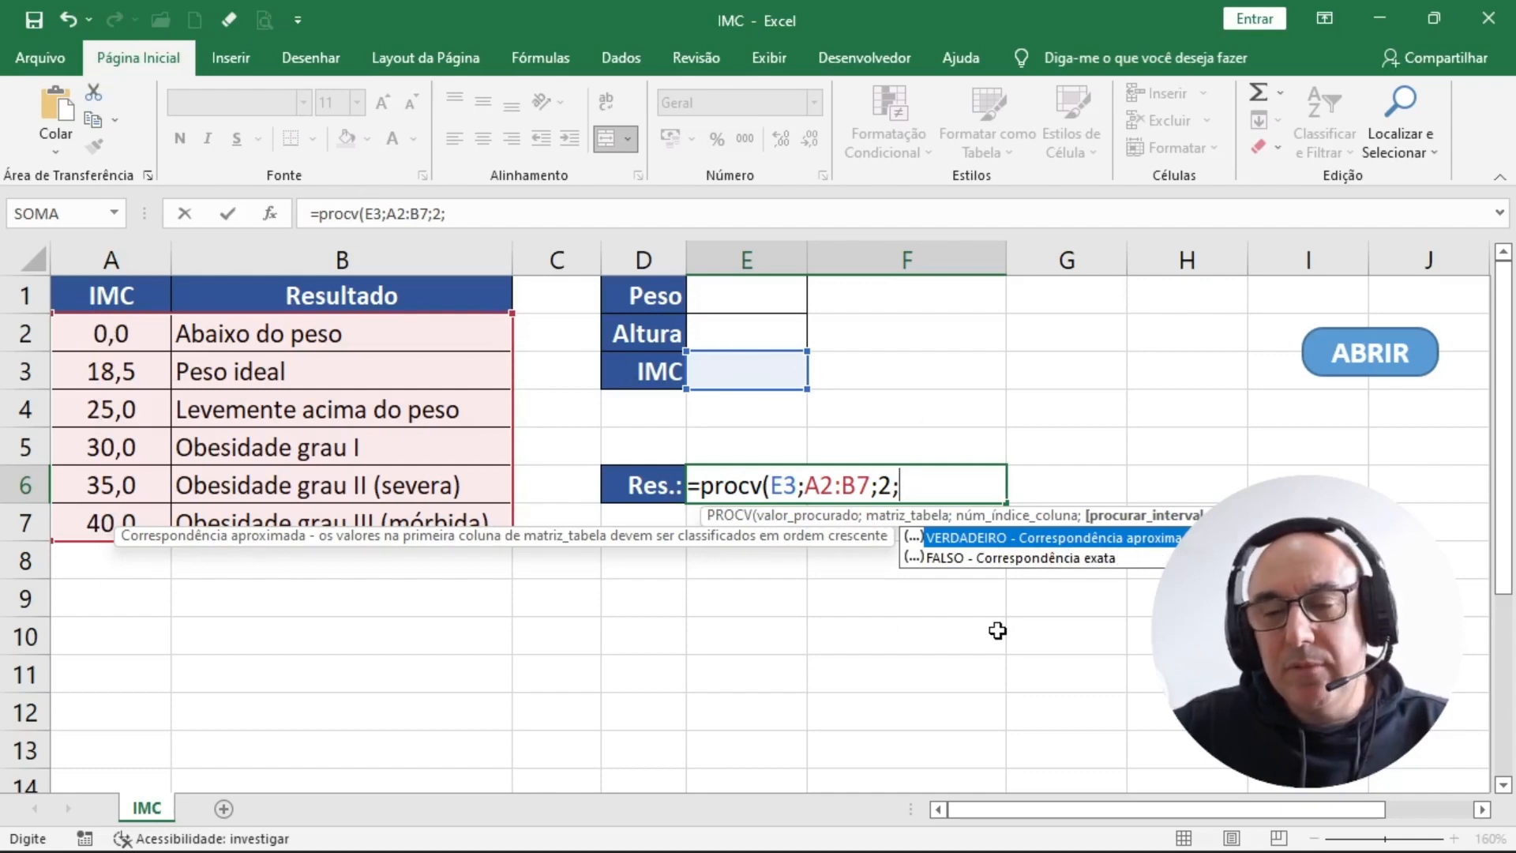
double_click(994, 537)
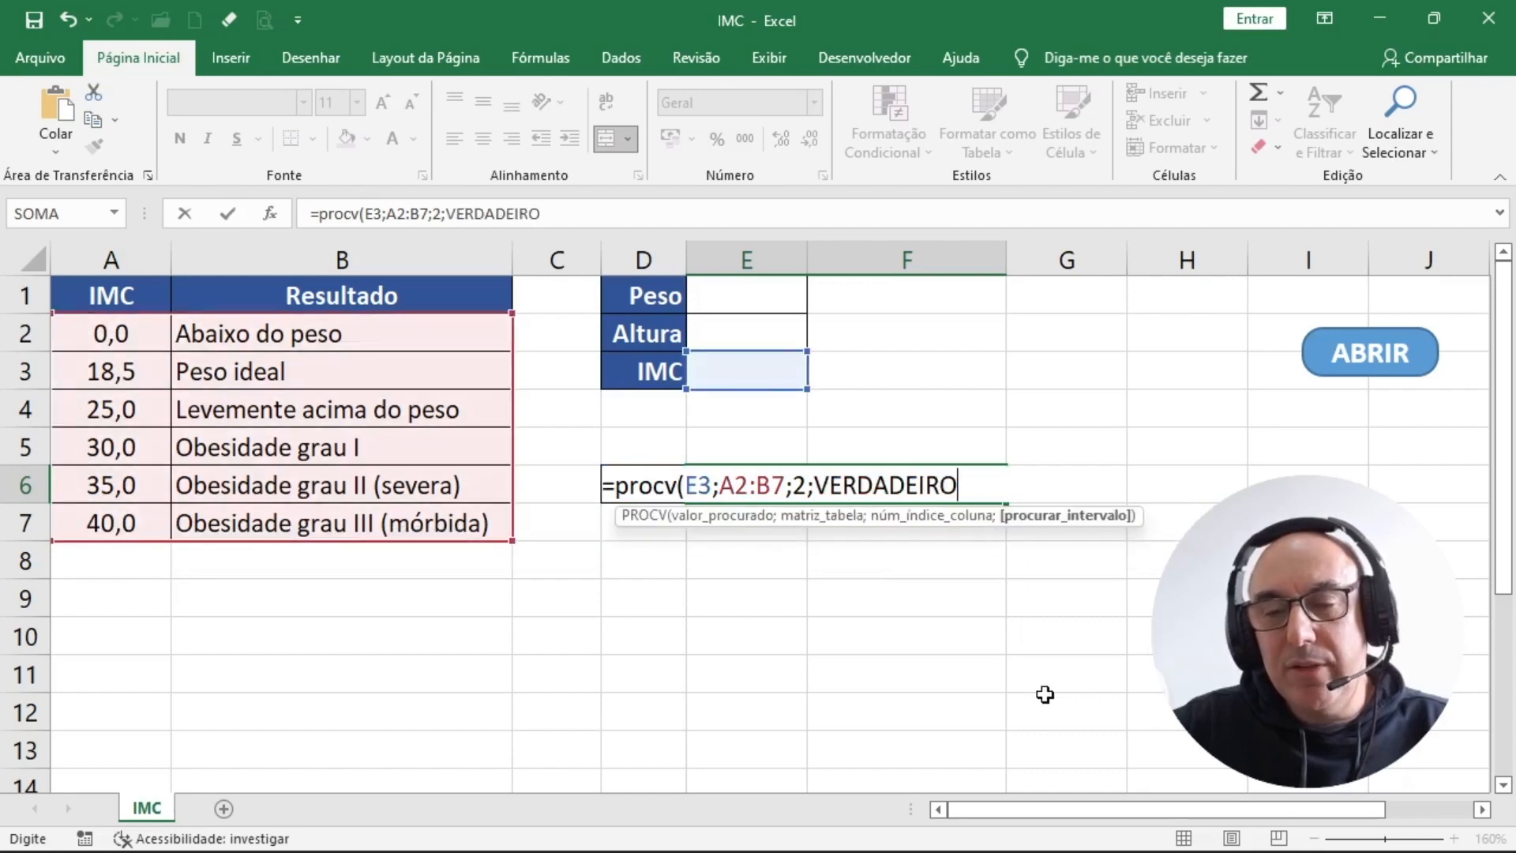
type(")")
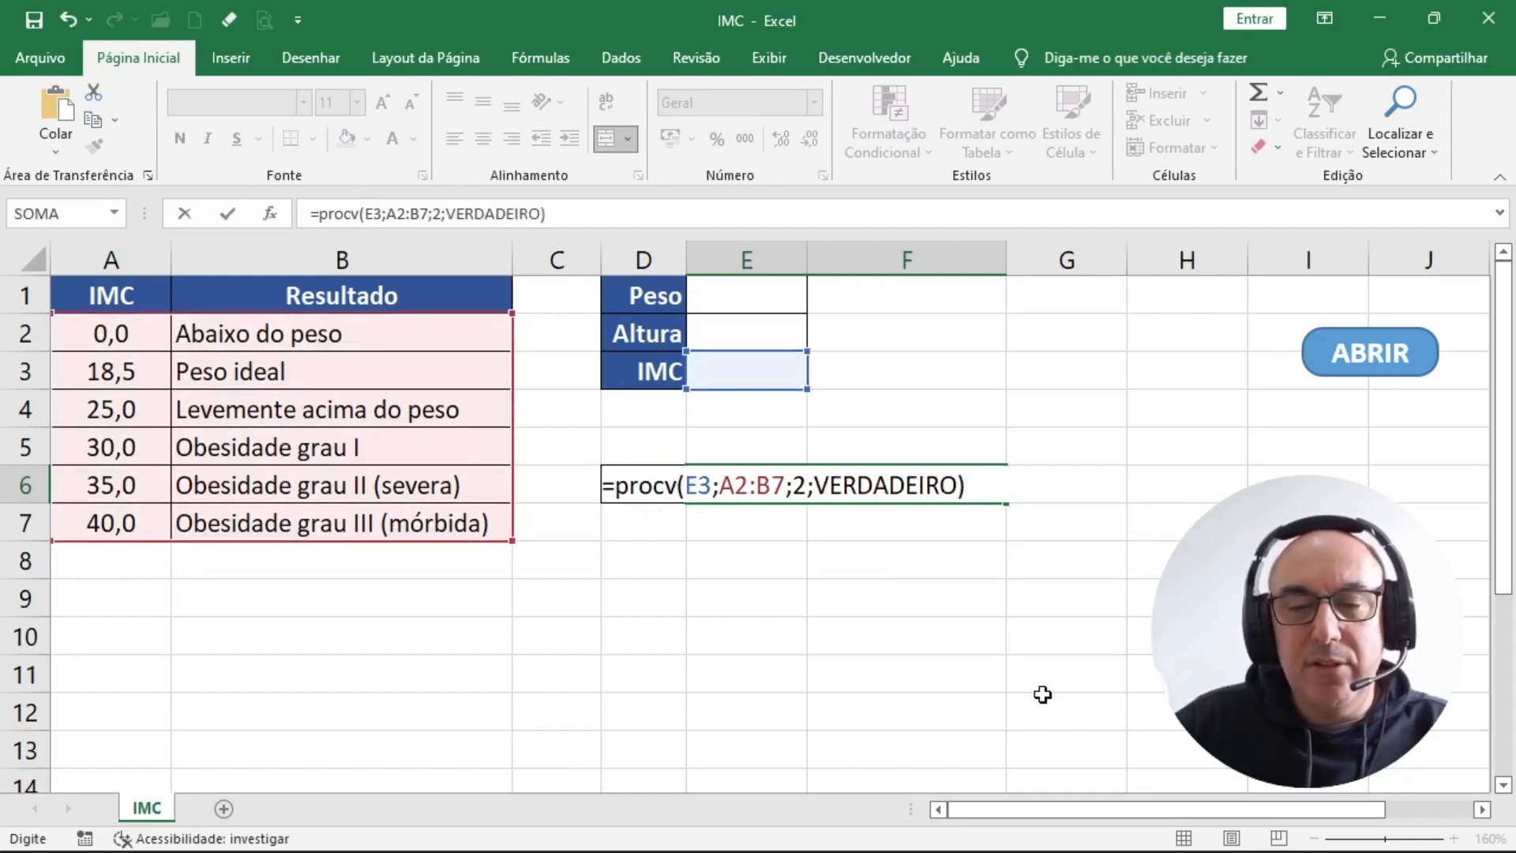
key("Return")
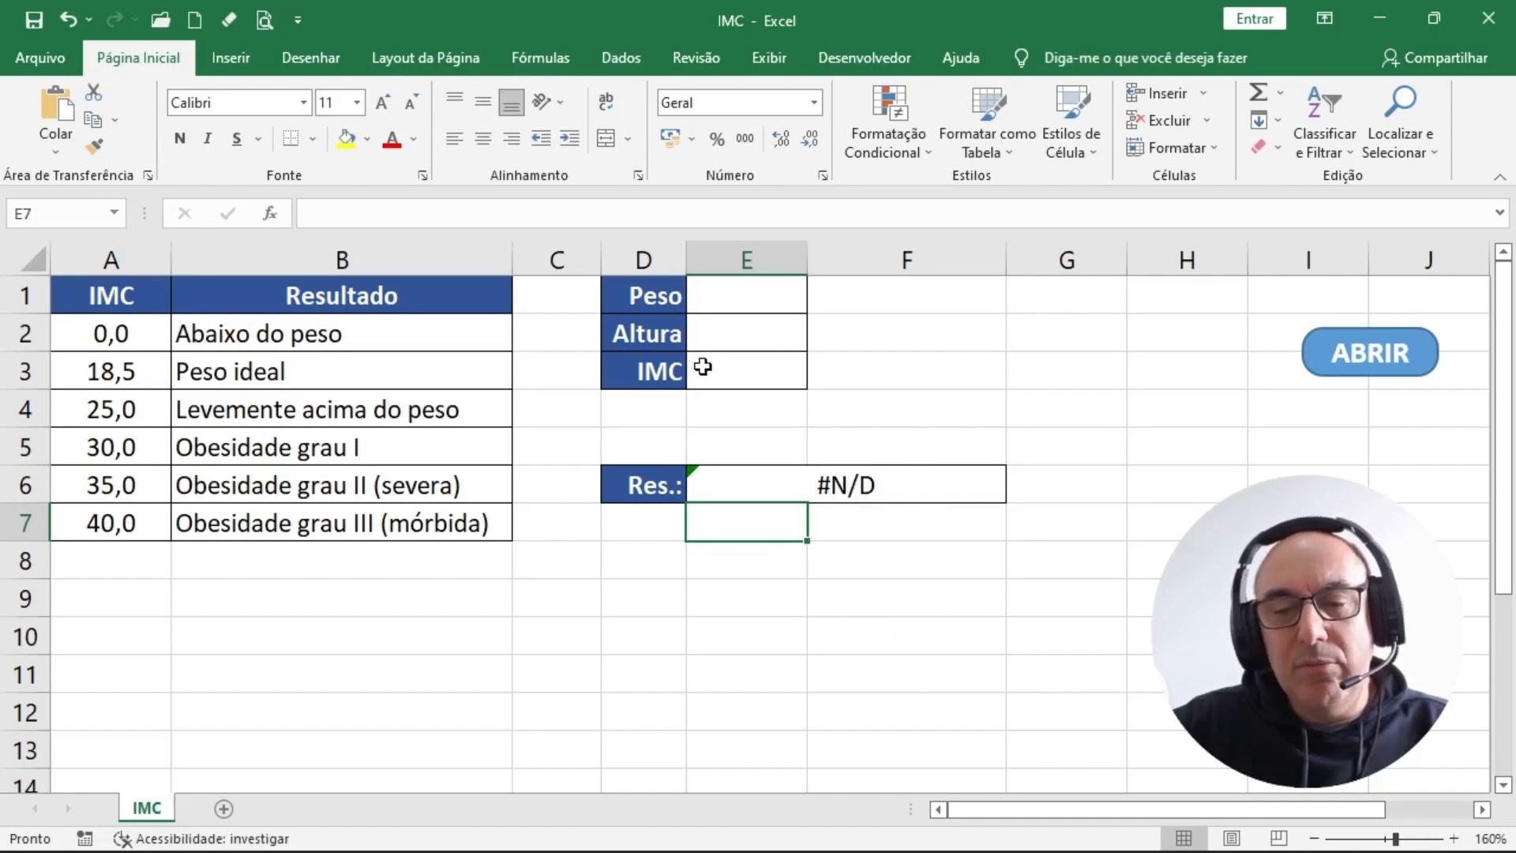
Test the result lookup with a Peso of 78 and an Altura of 1,63
left_click(749, 300)
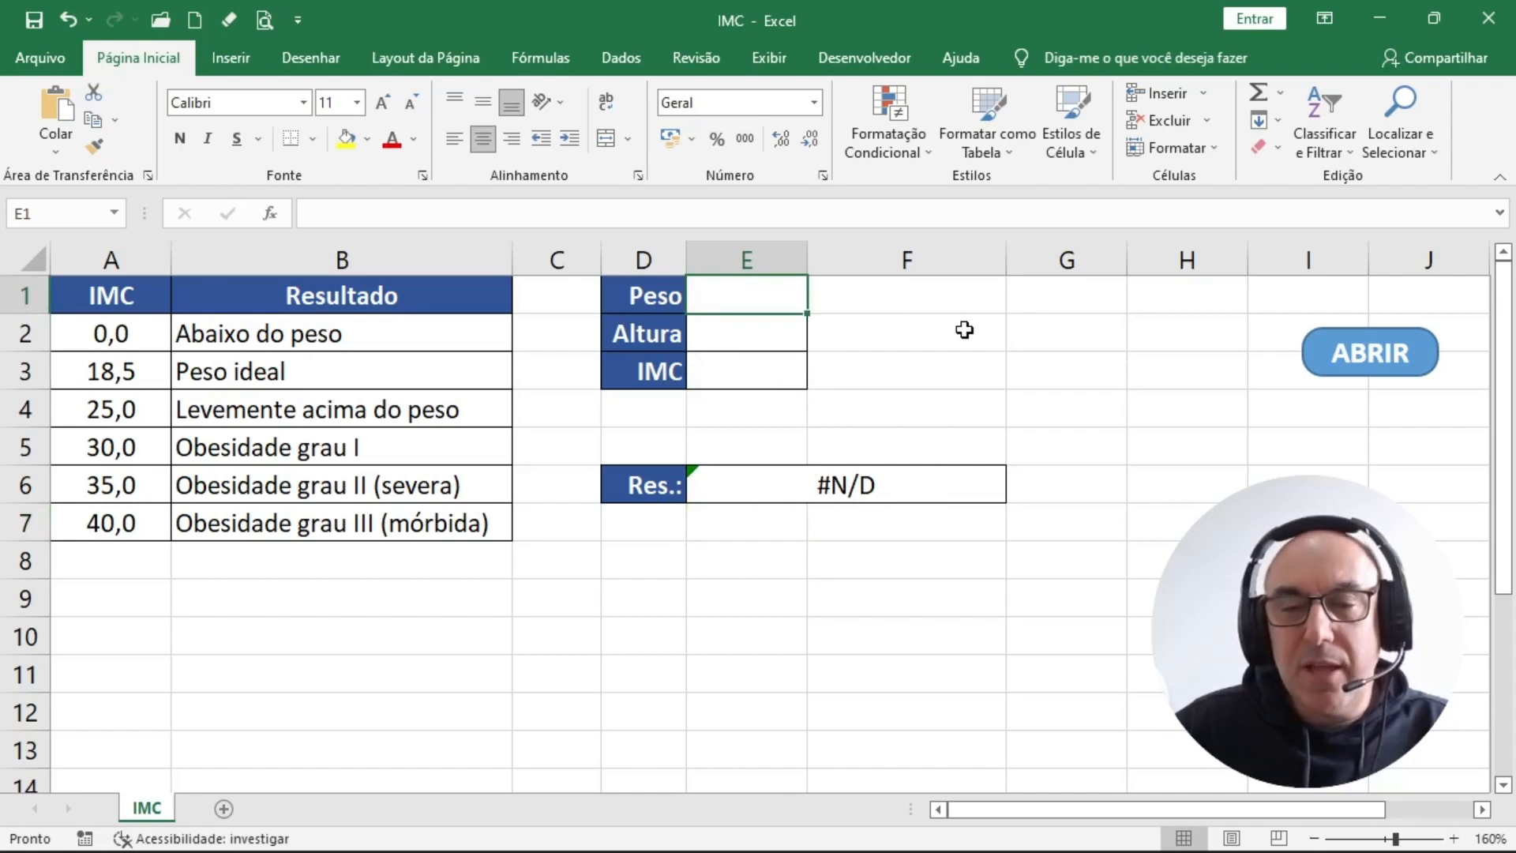
type("78")
key("Return")
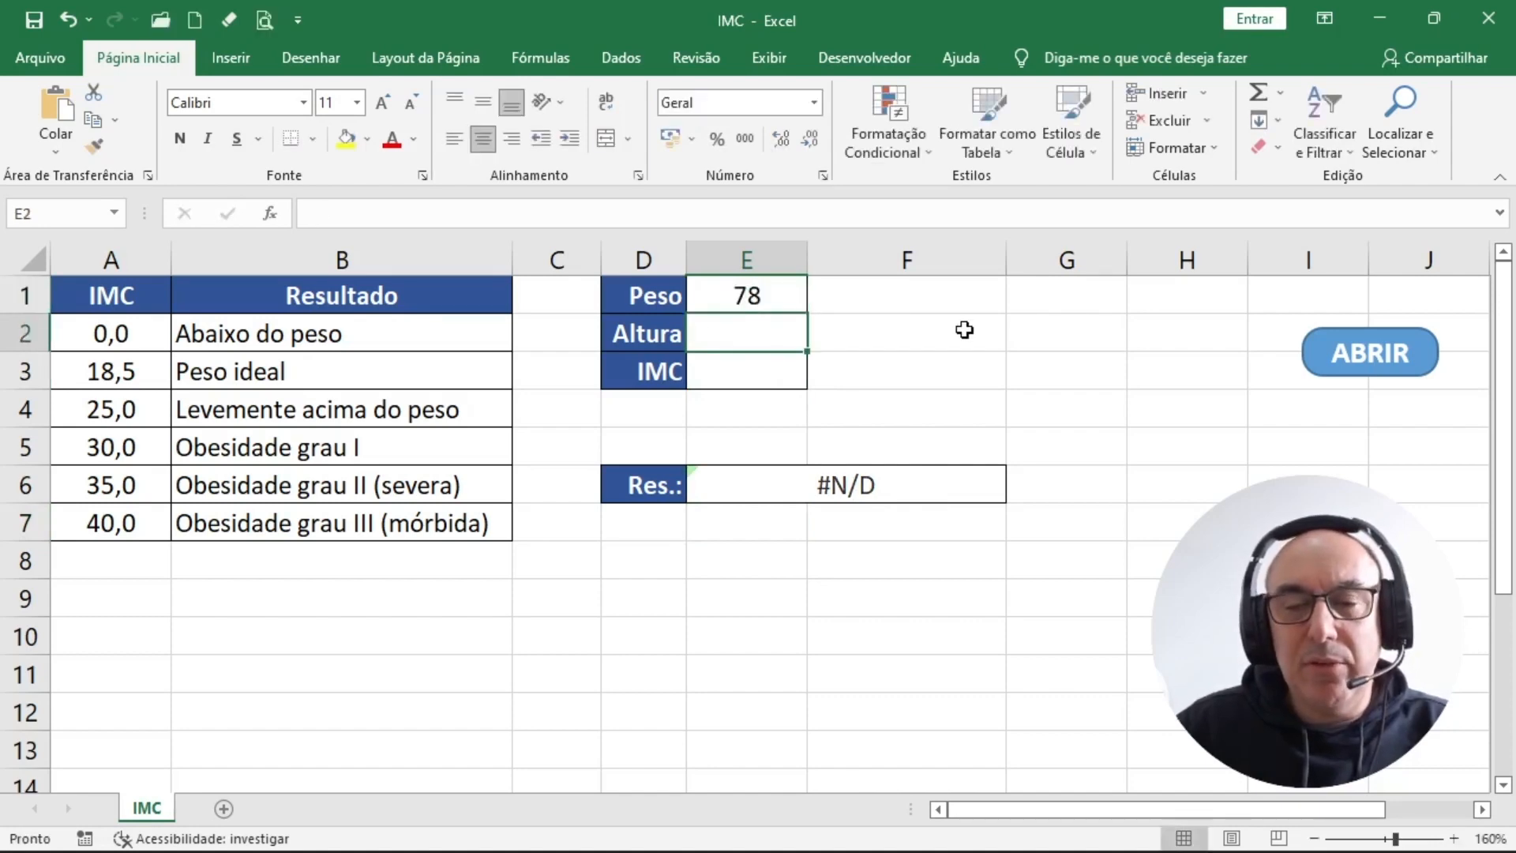
type("1")
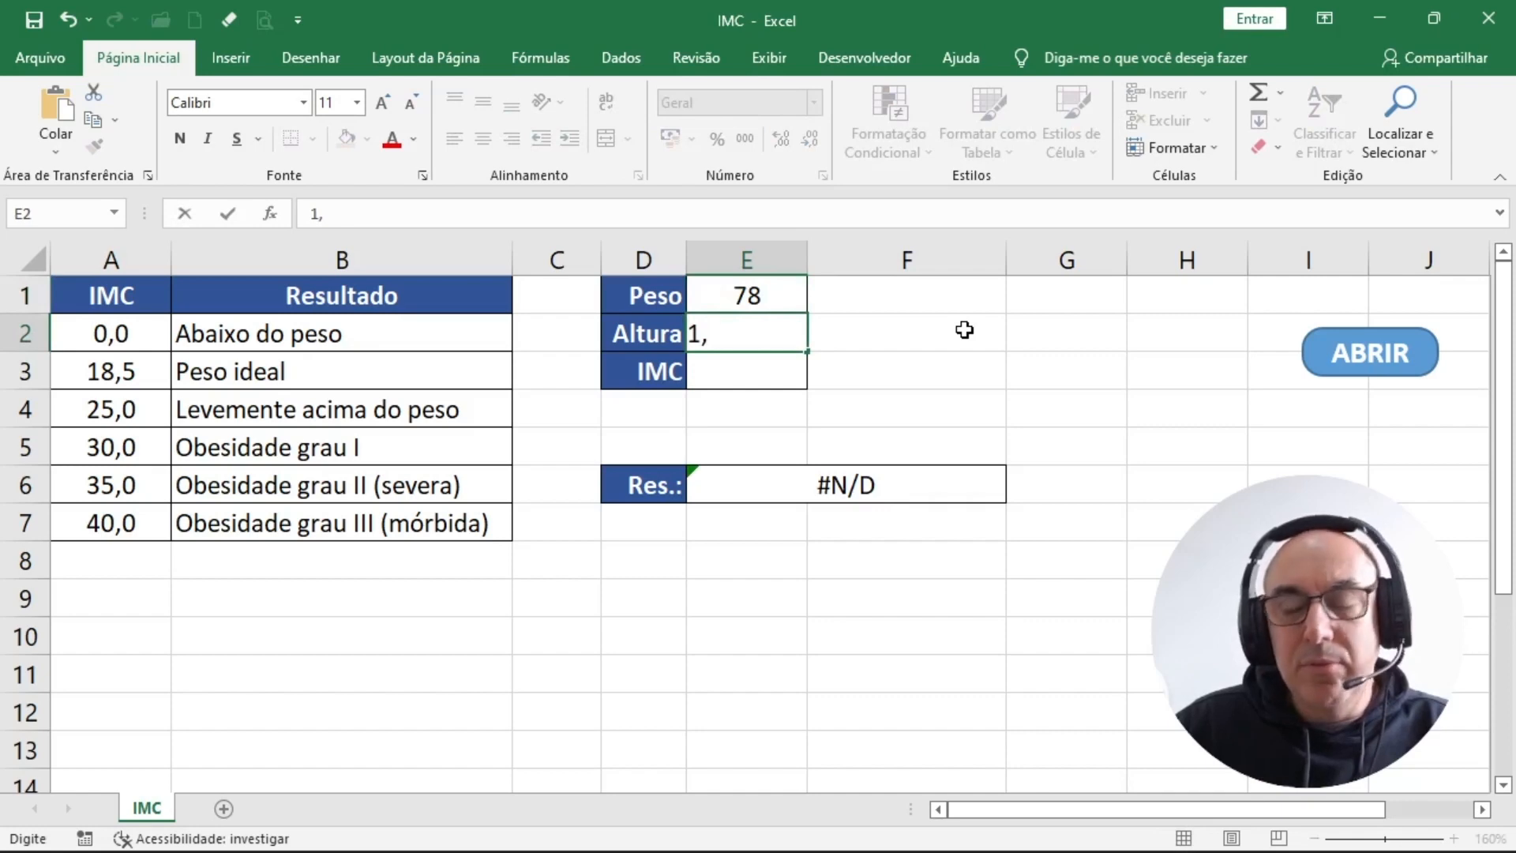
type(",63")
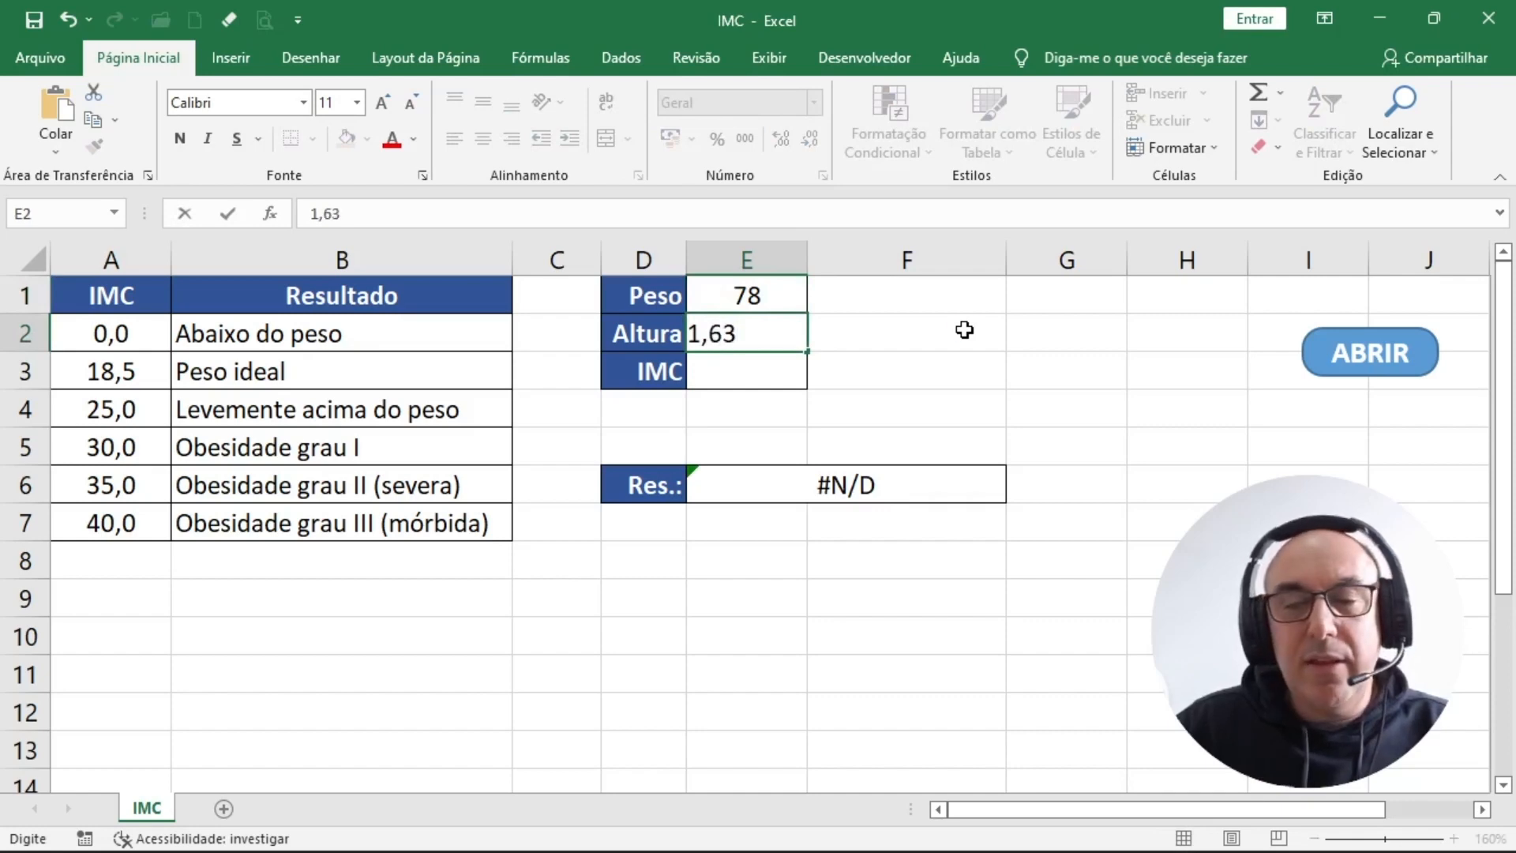
key("Return")
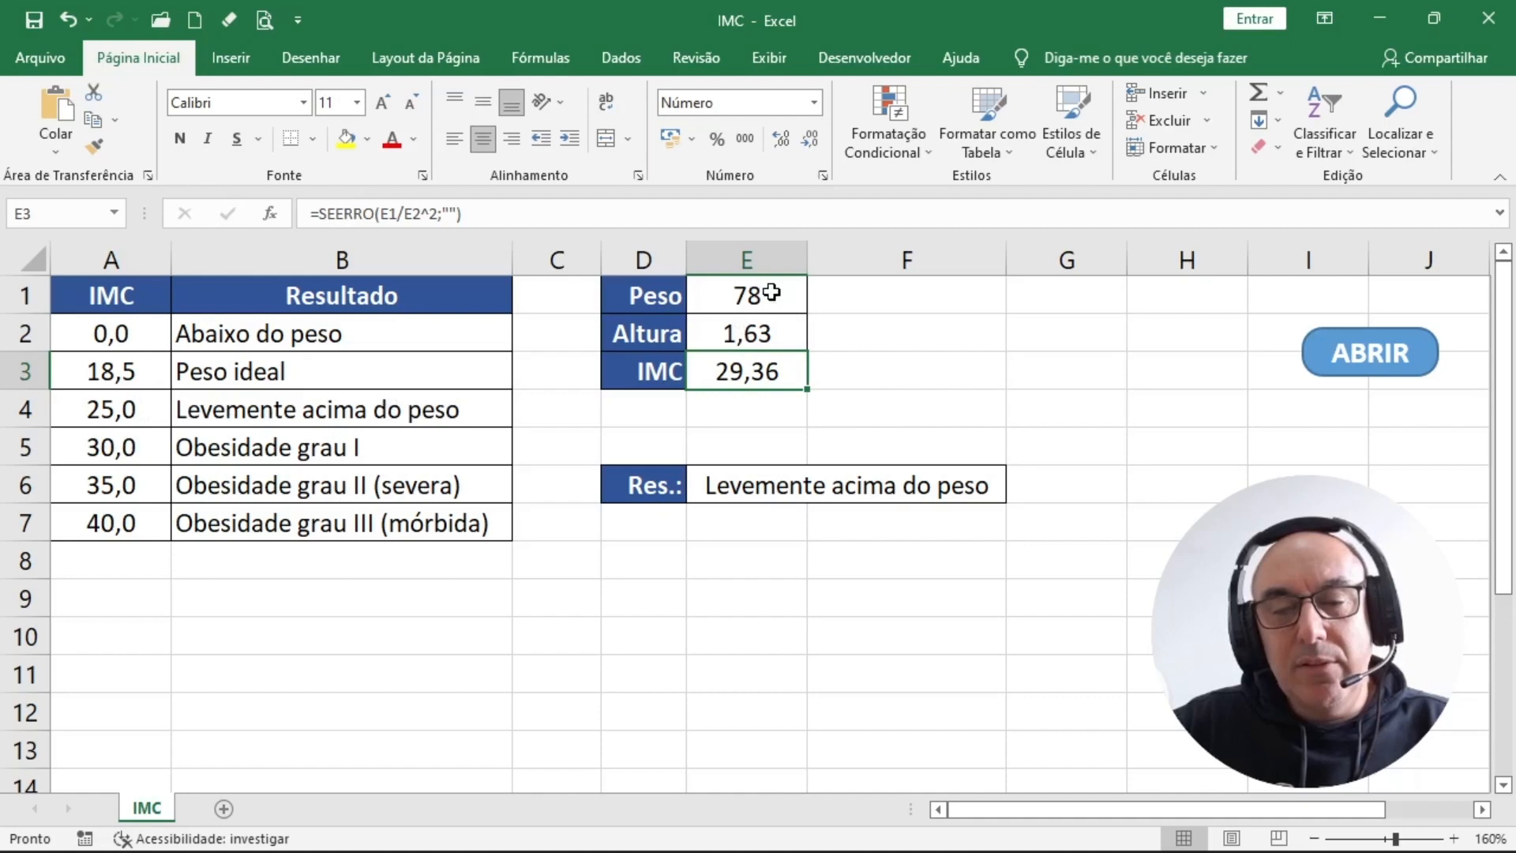
Retest the result lookup with an Altura of 1,66, and clear the Peso and Altura values
left_click(772, 330)
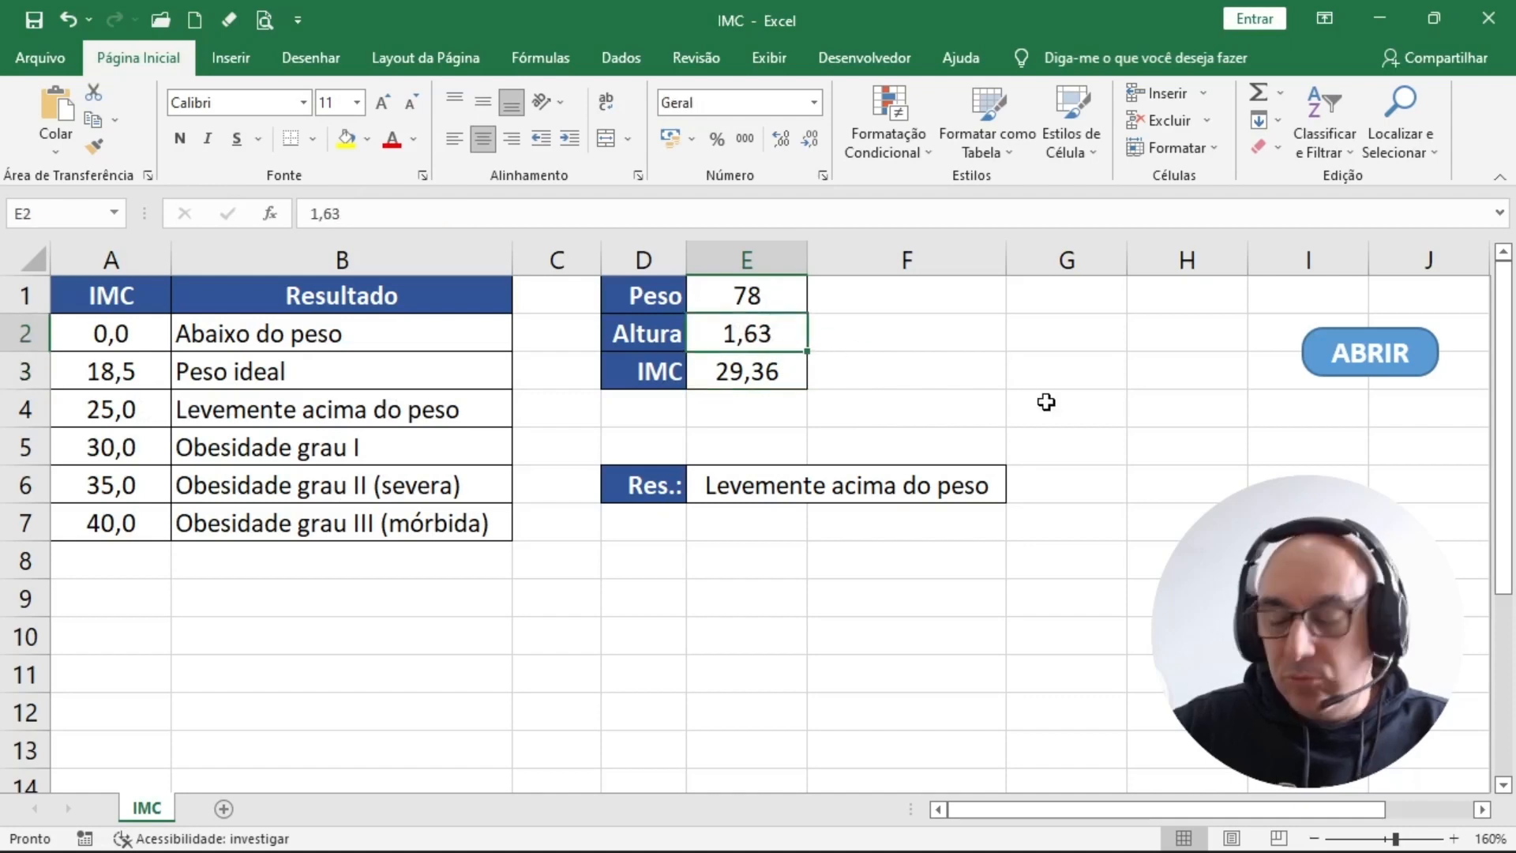
type("1,66")
key("Return")
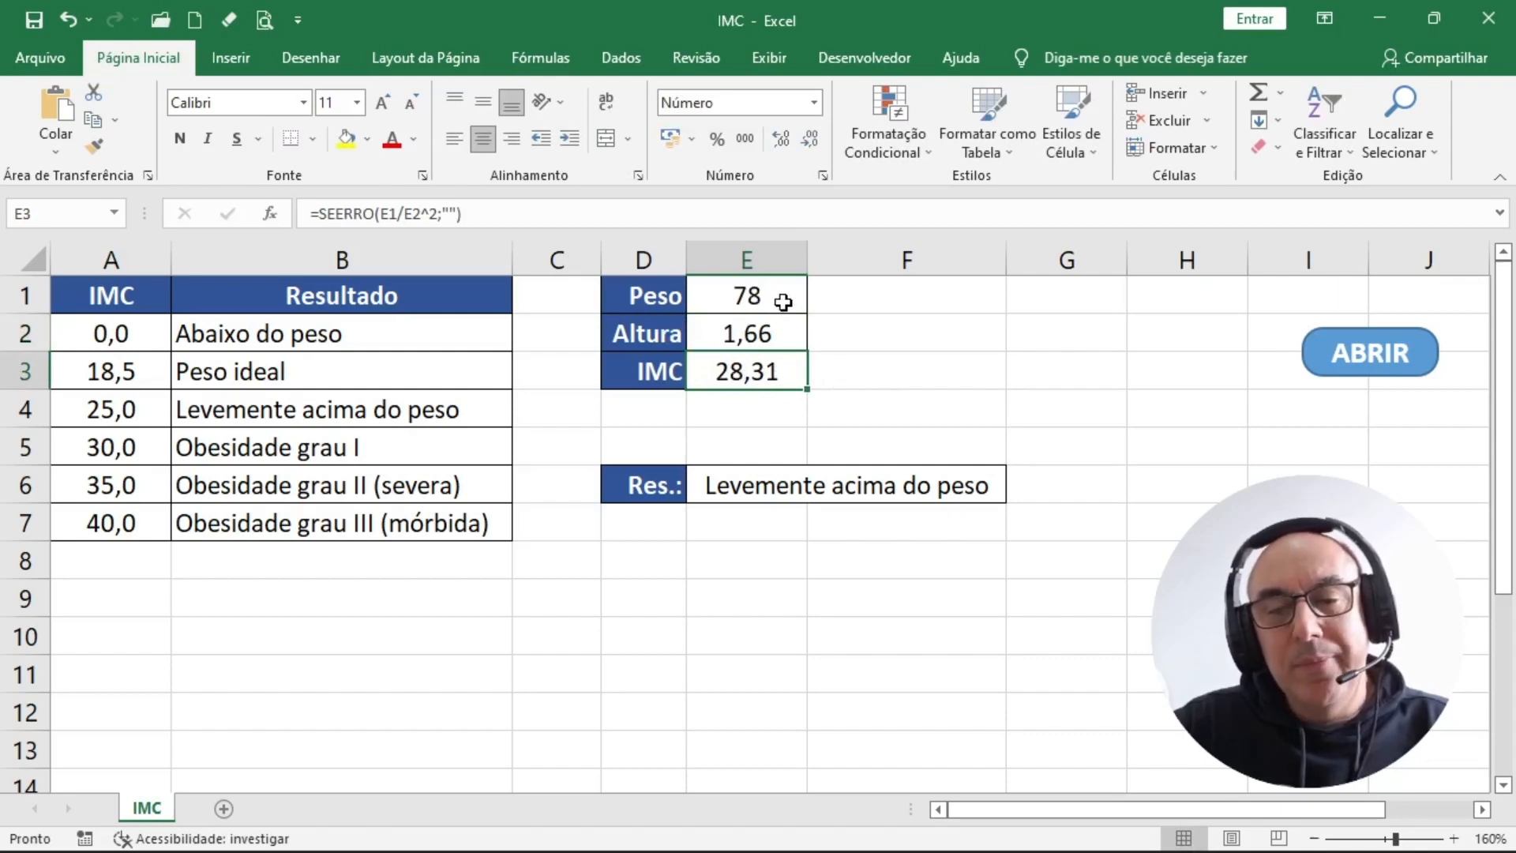
left_click_drag(778, 301, 774, 336)
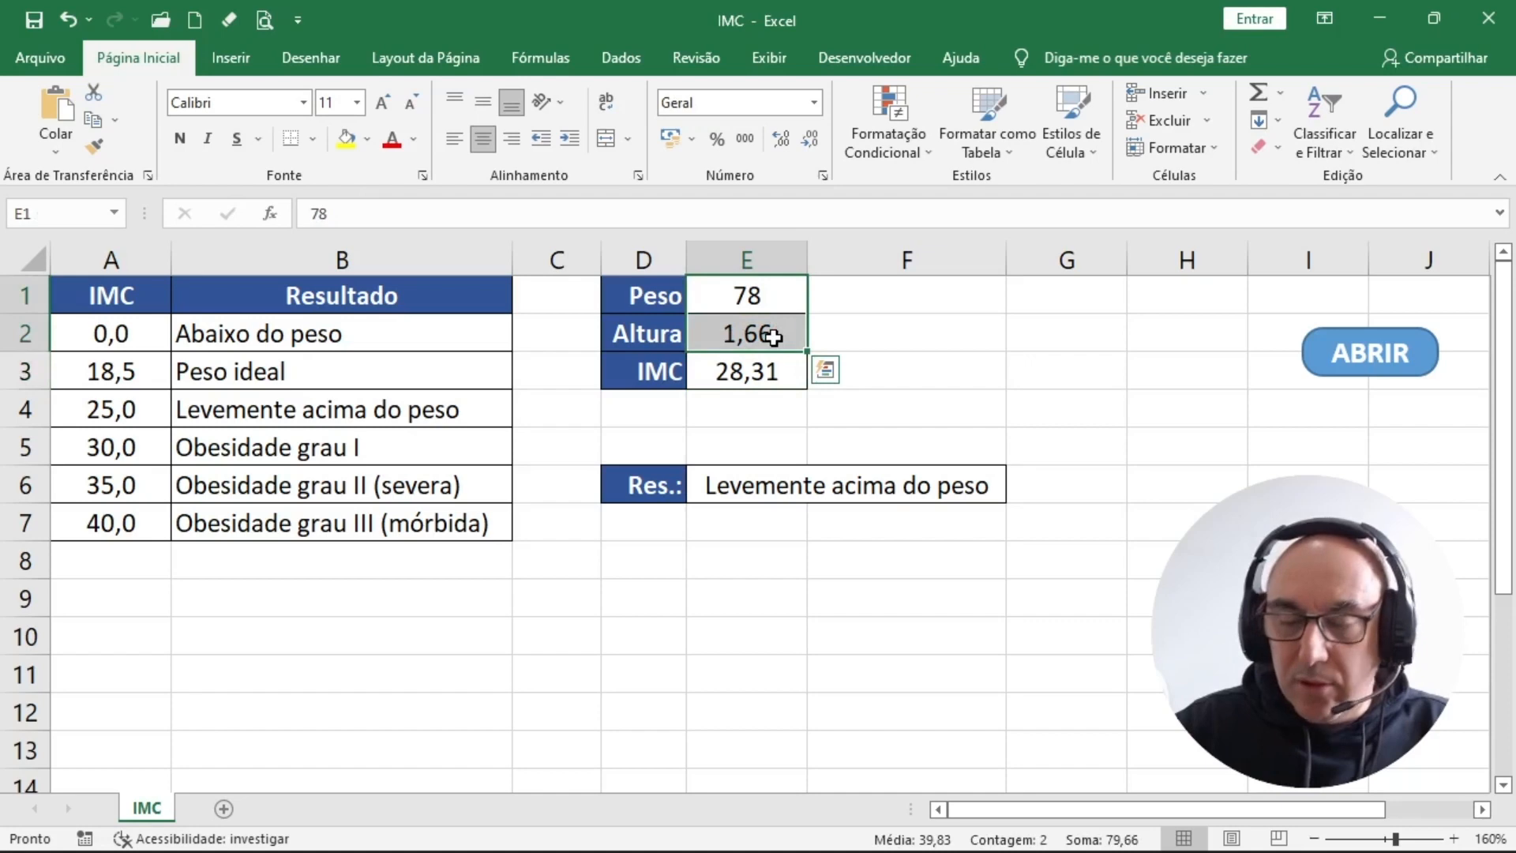
key("Delete")
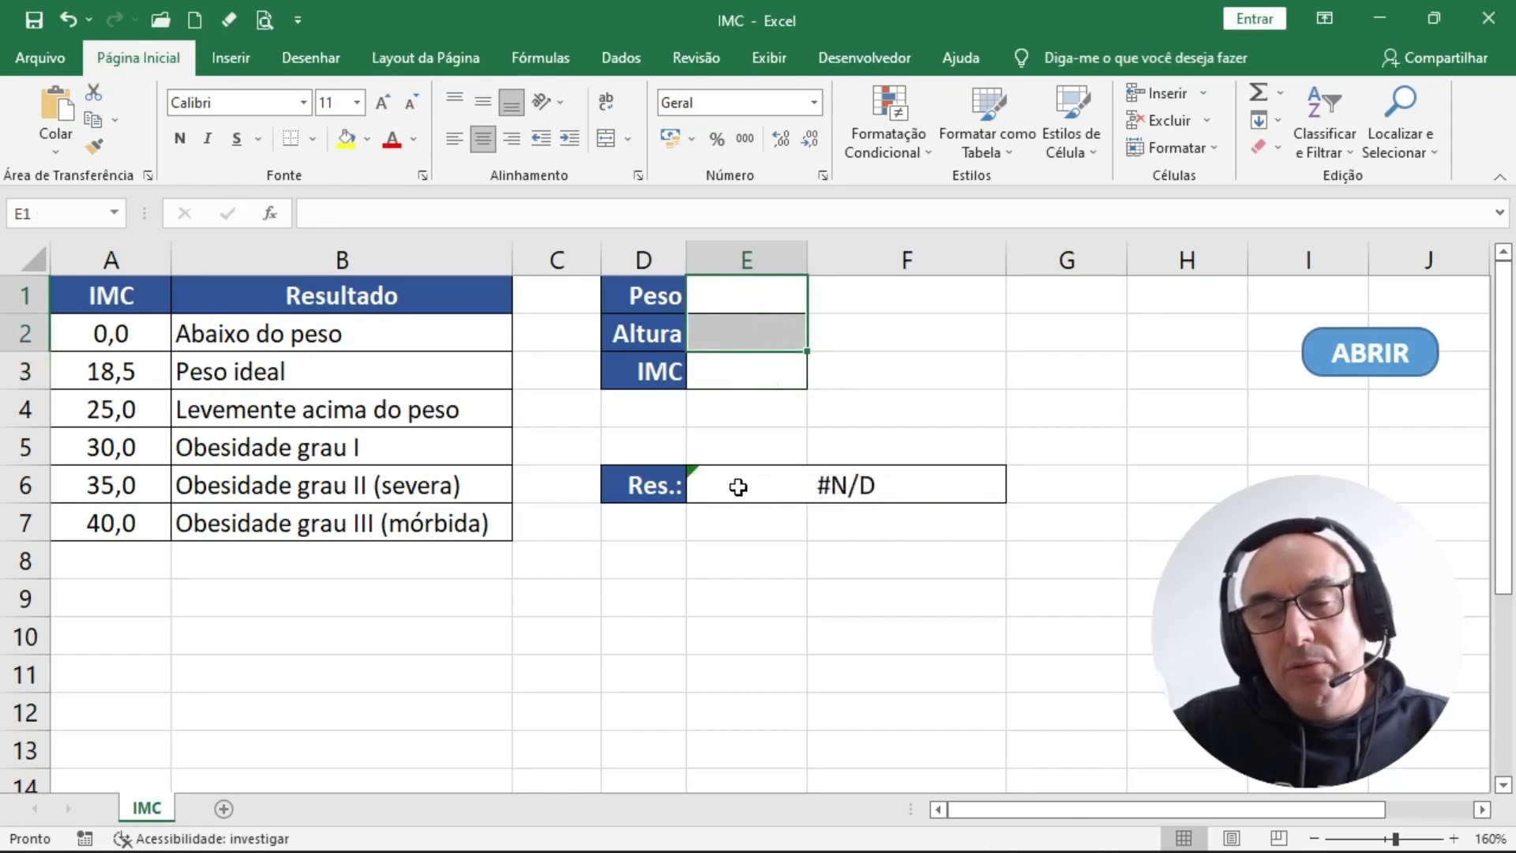
Wrap the PROCV formula in the Res. cell E6 in SEERRO, returning empty text "" on an error
double_click(734, 486)
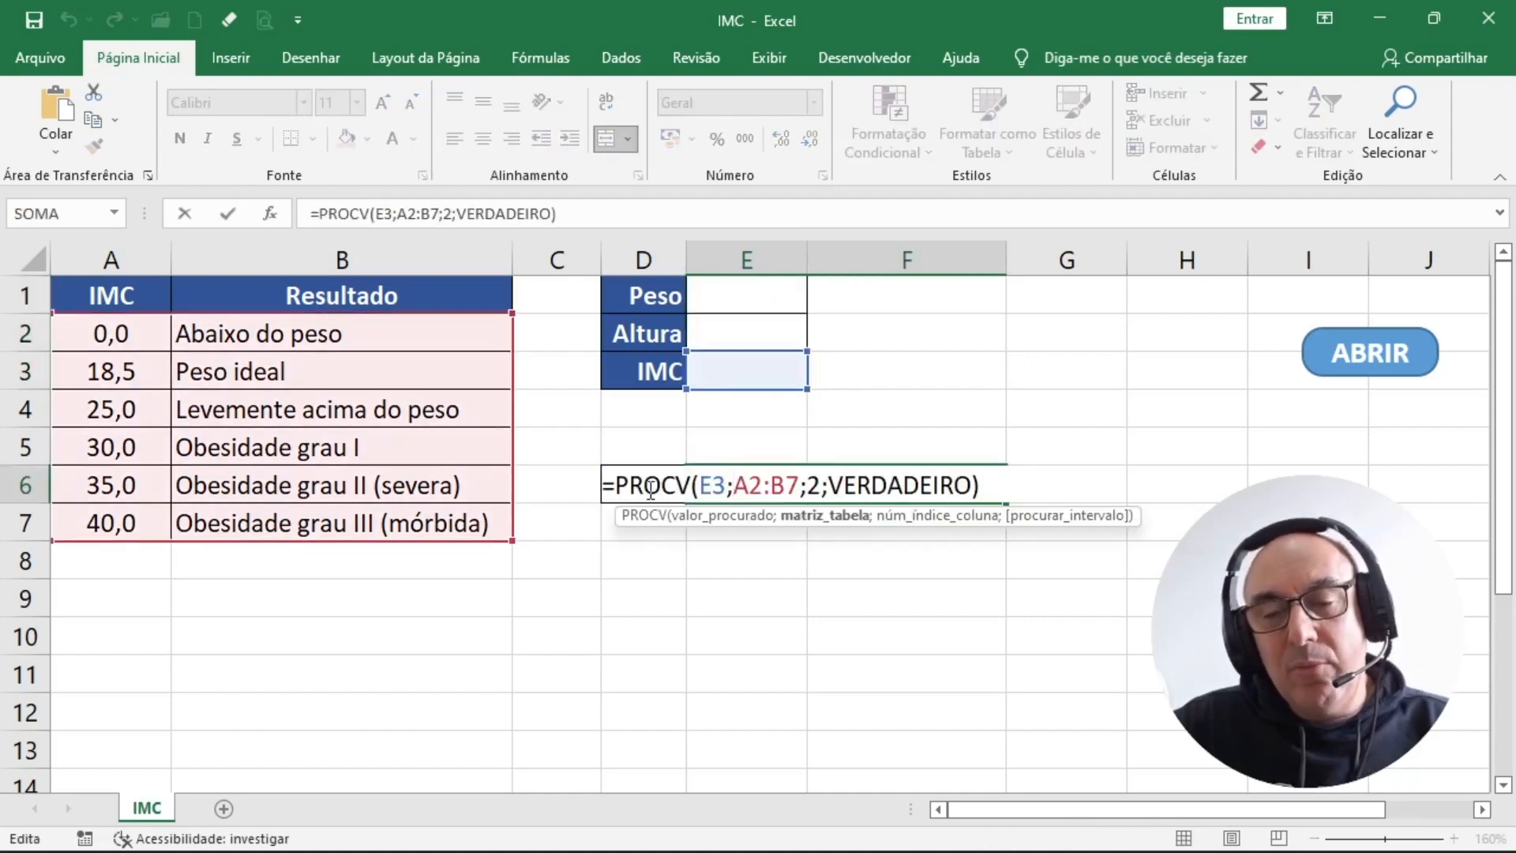
left_click(618, 485)
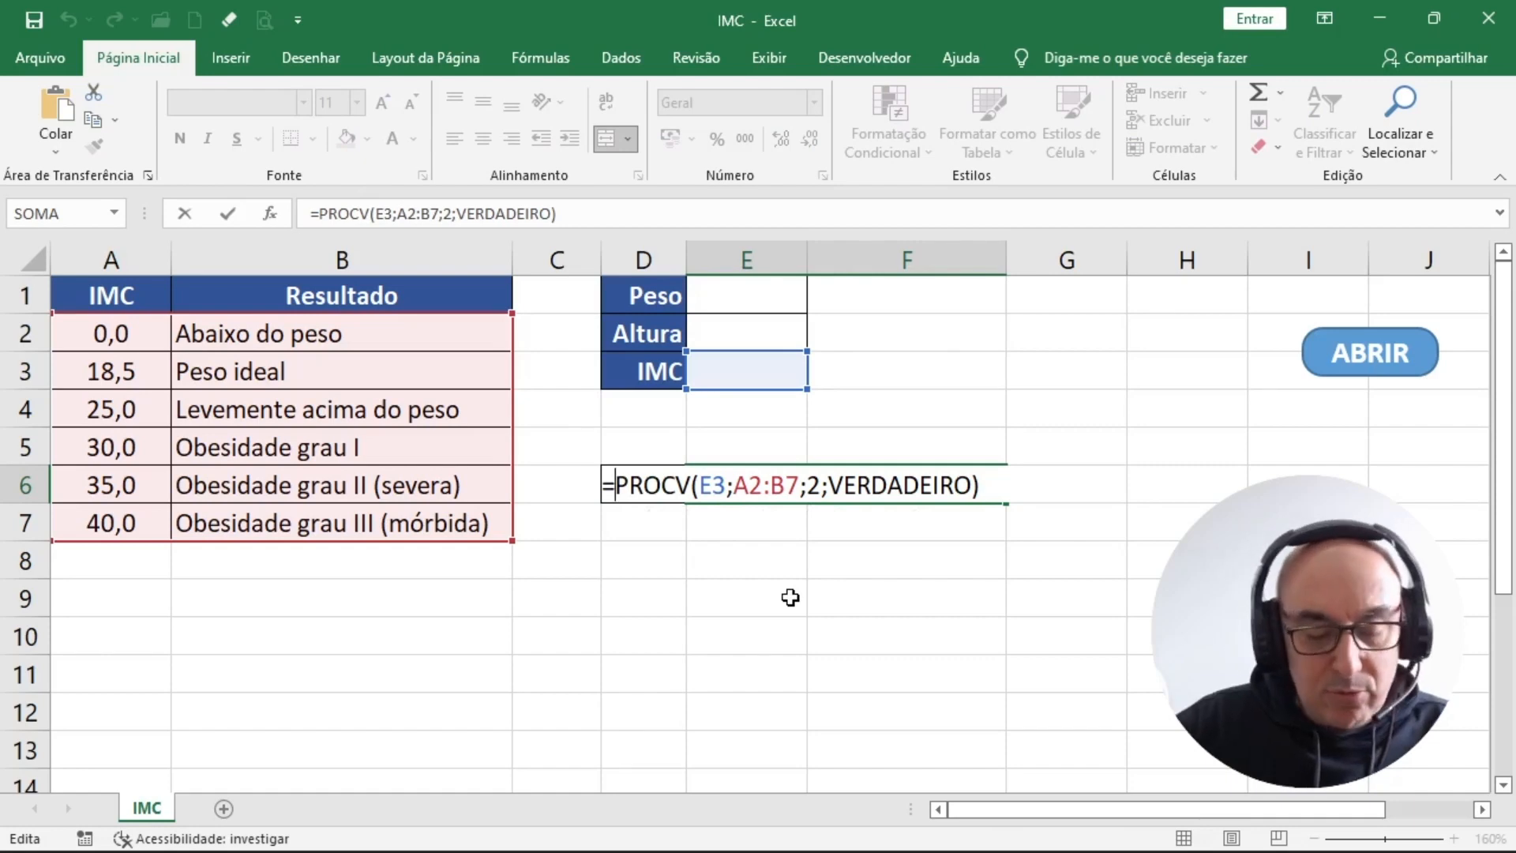
type("see")
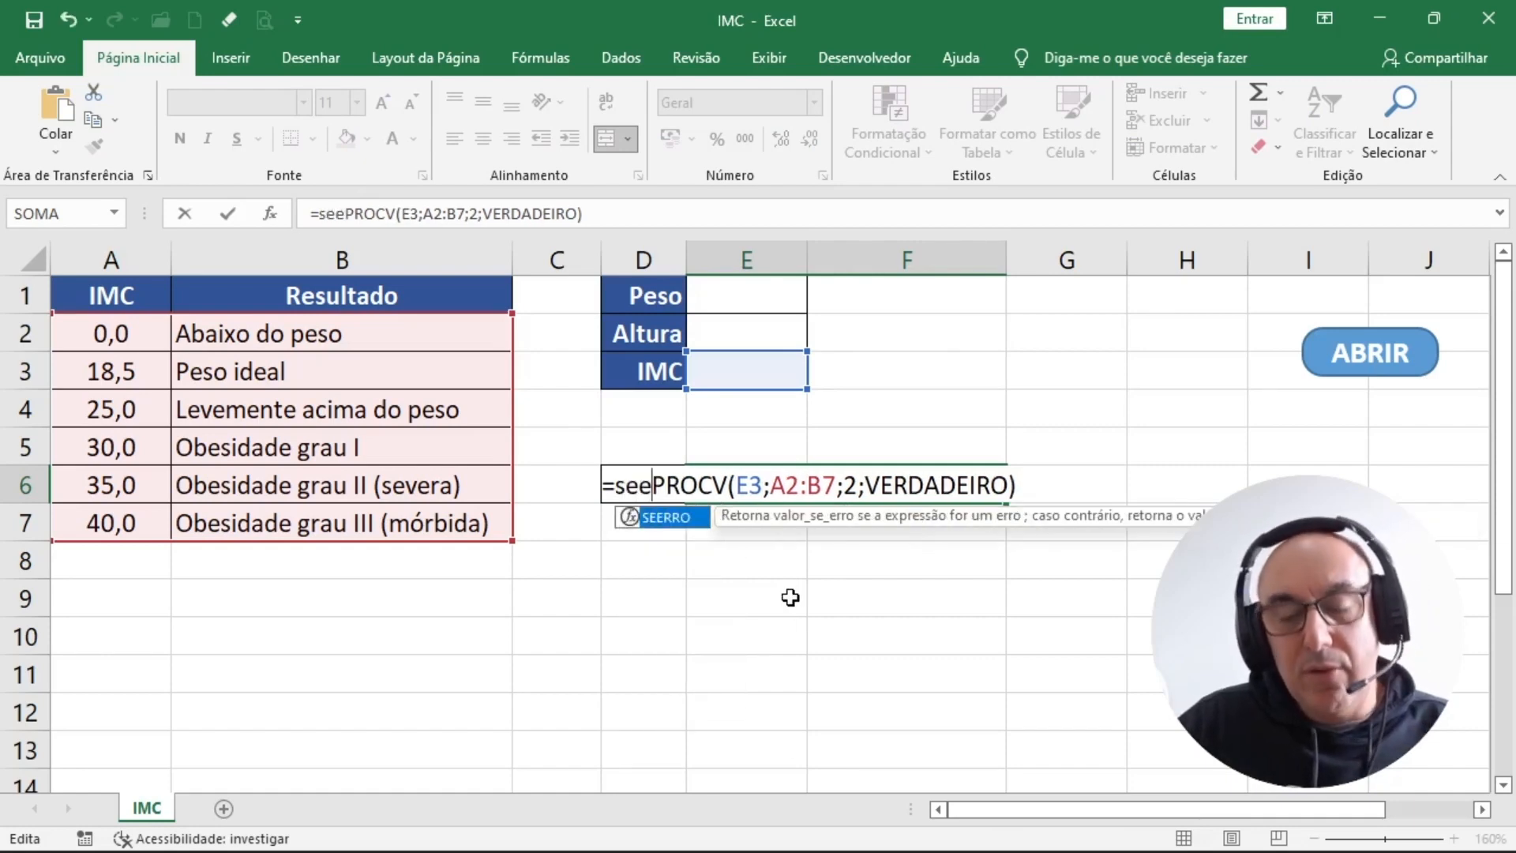
type("rro")
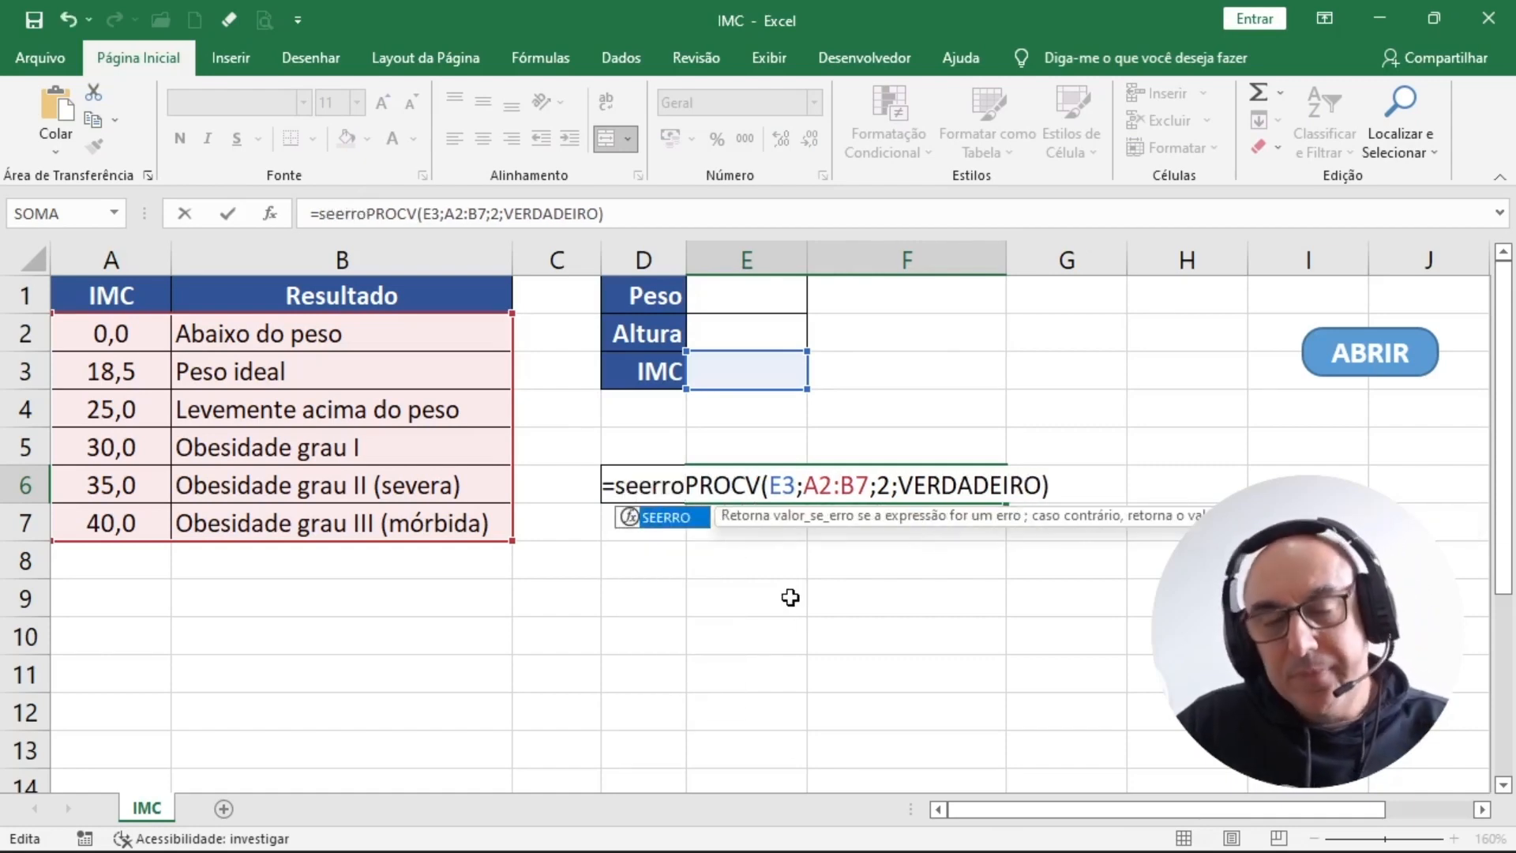
type("(")
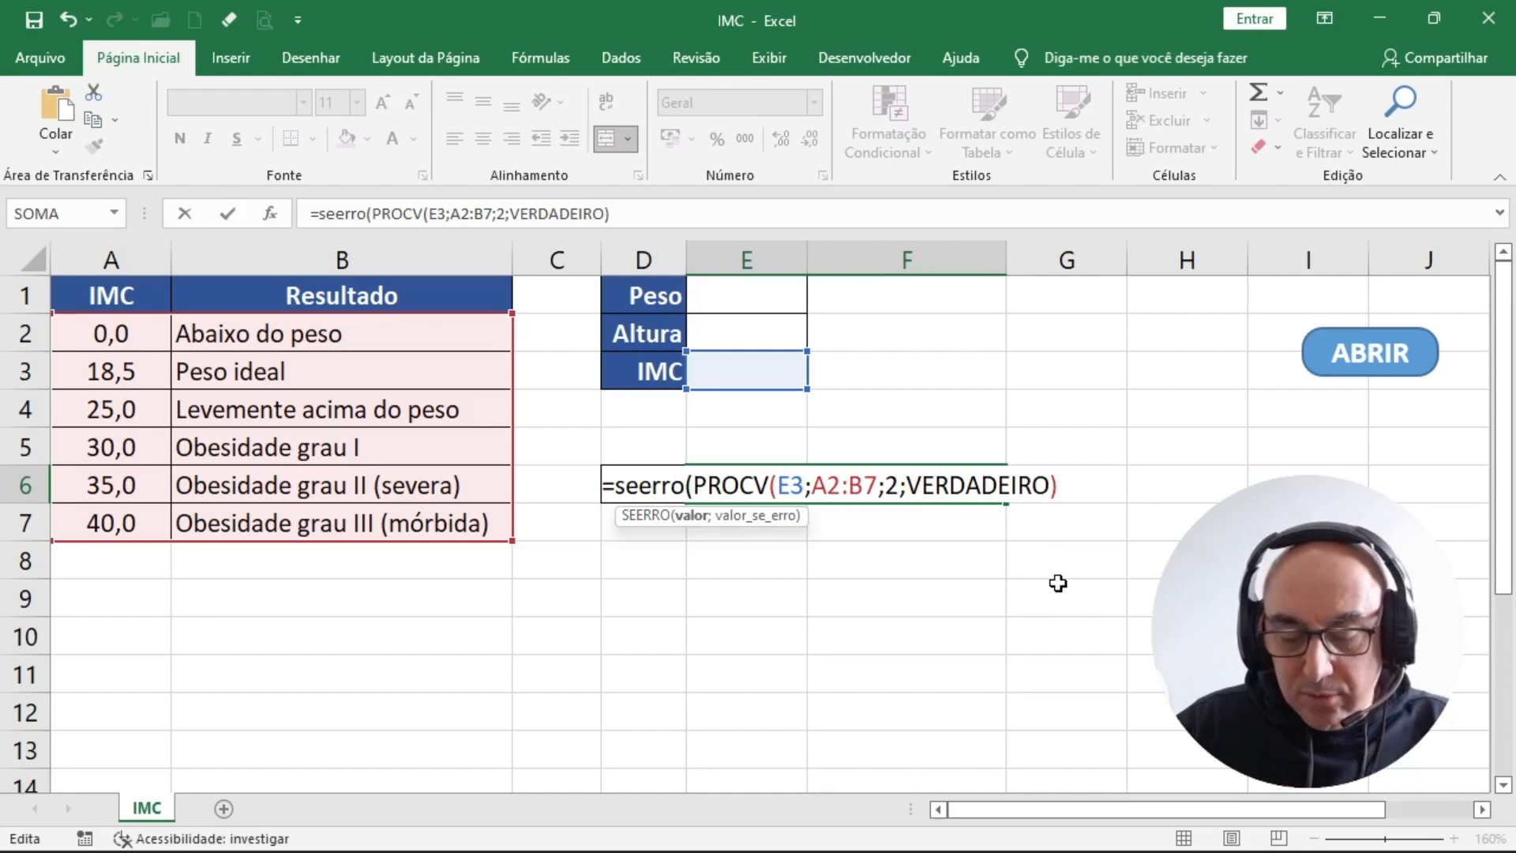
type(";")
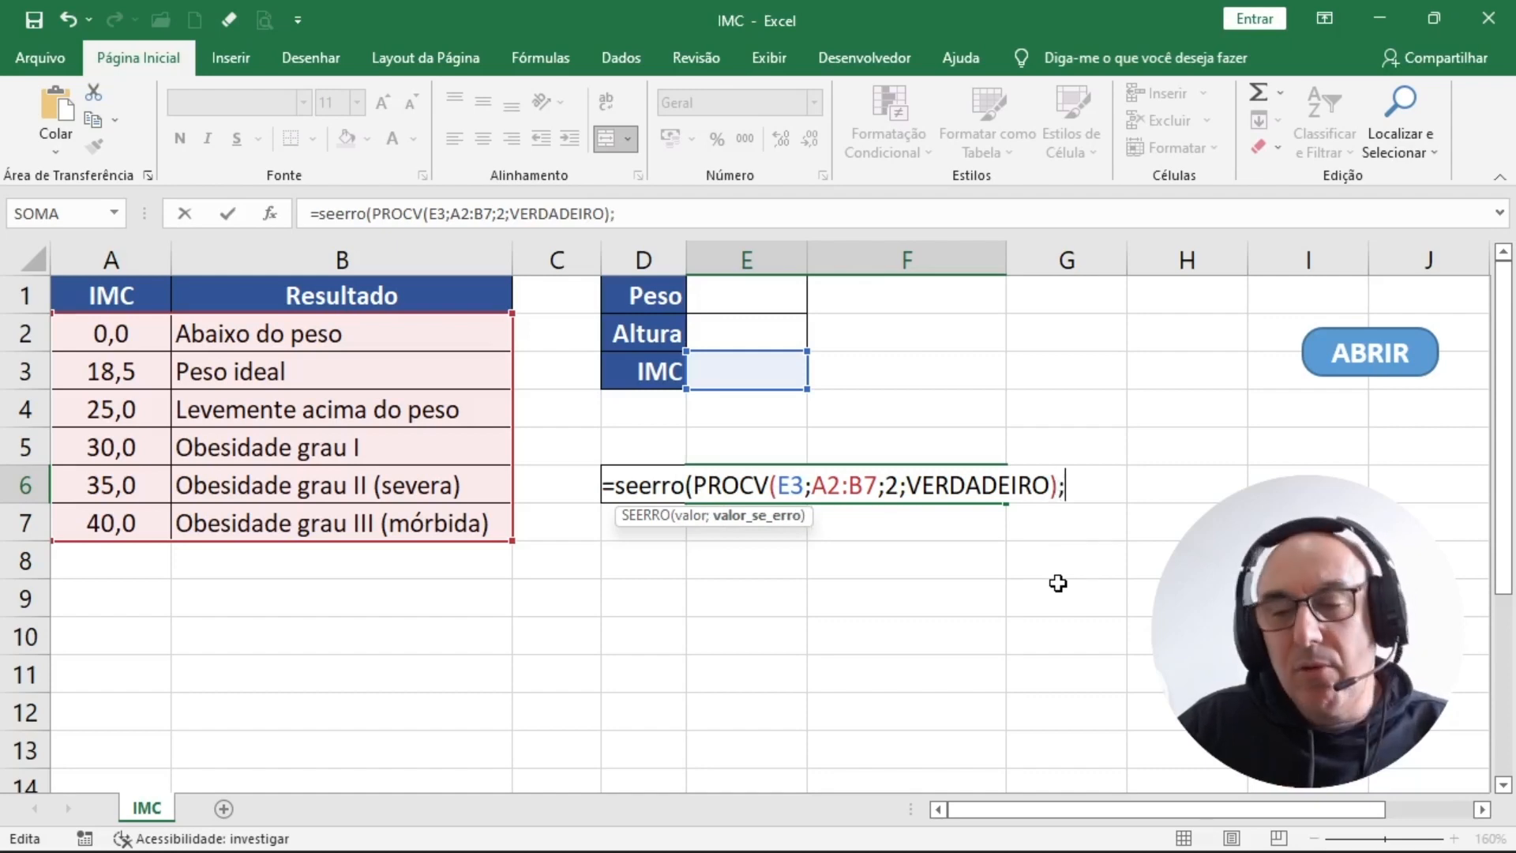
type("\"\")")
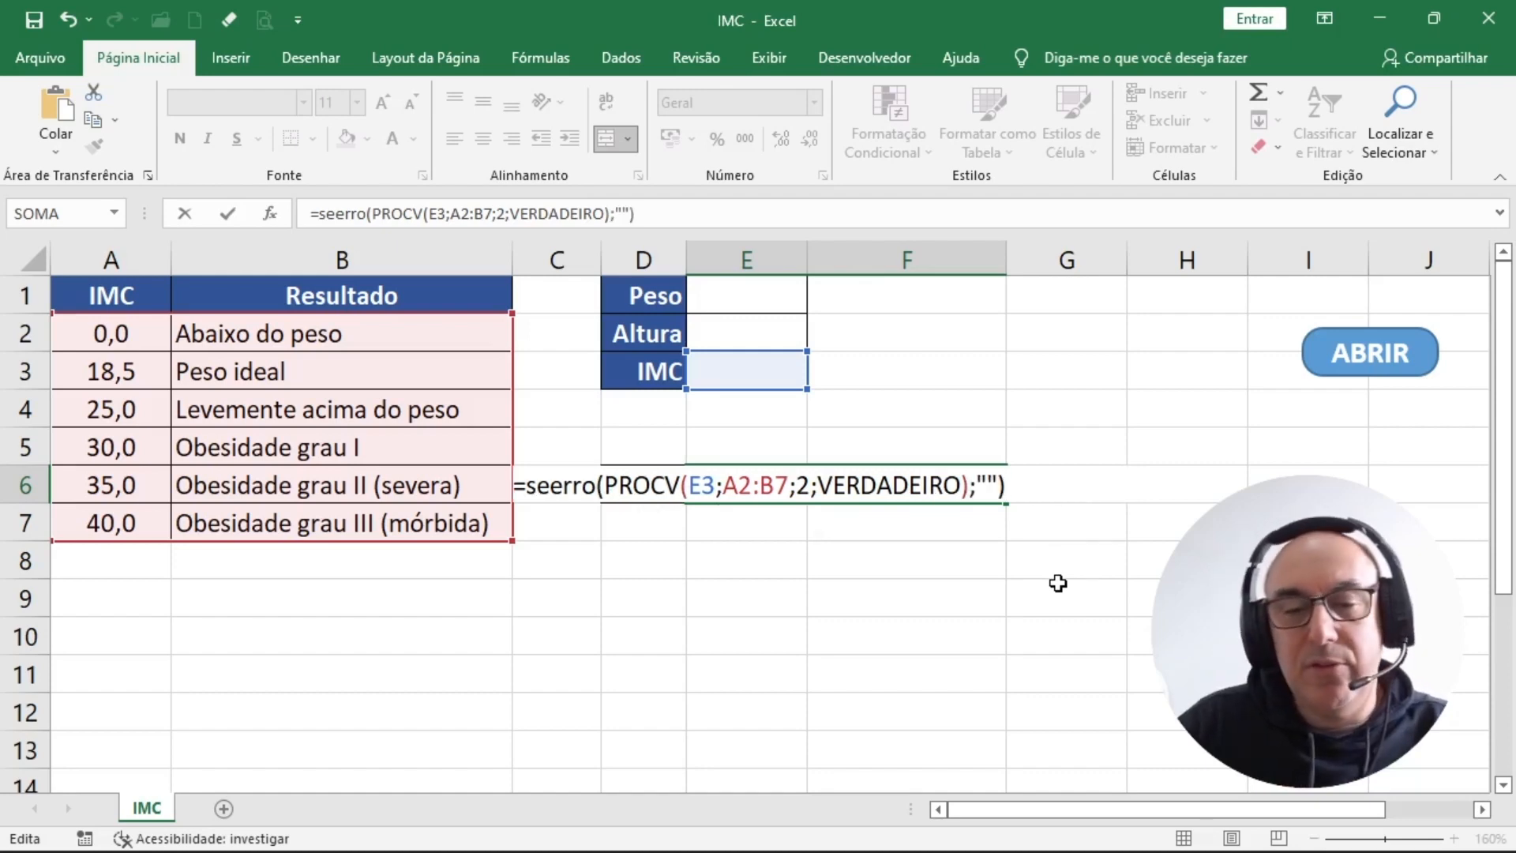
key("Return")
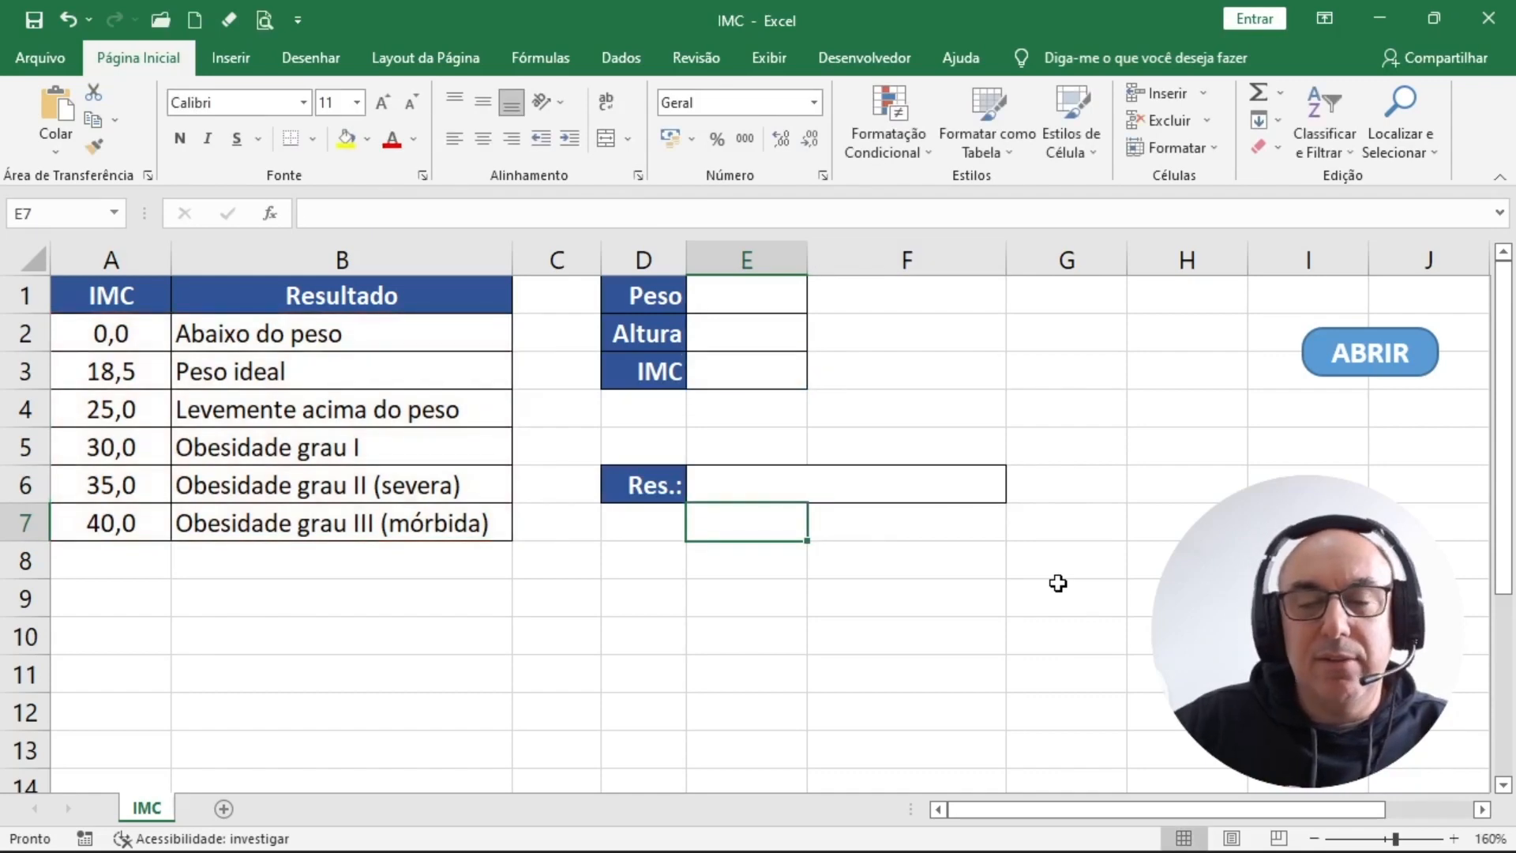
left_click(655, 598)
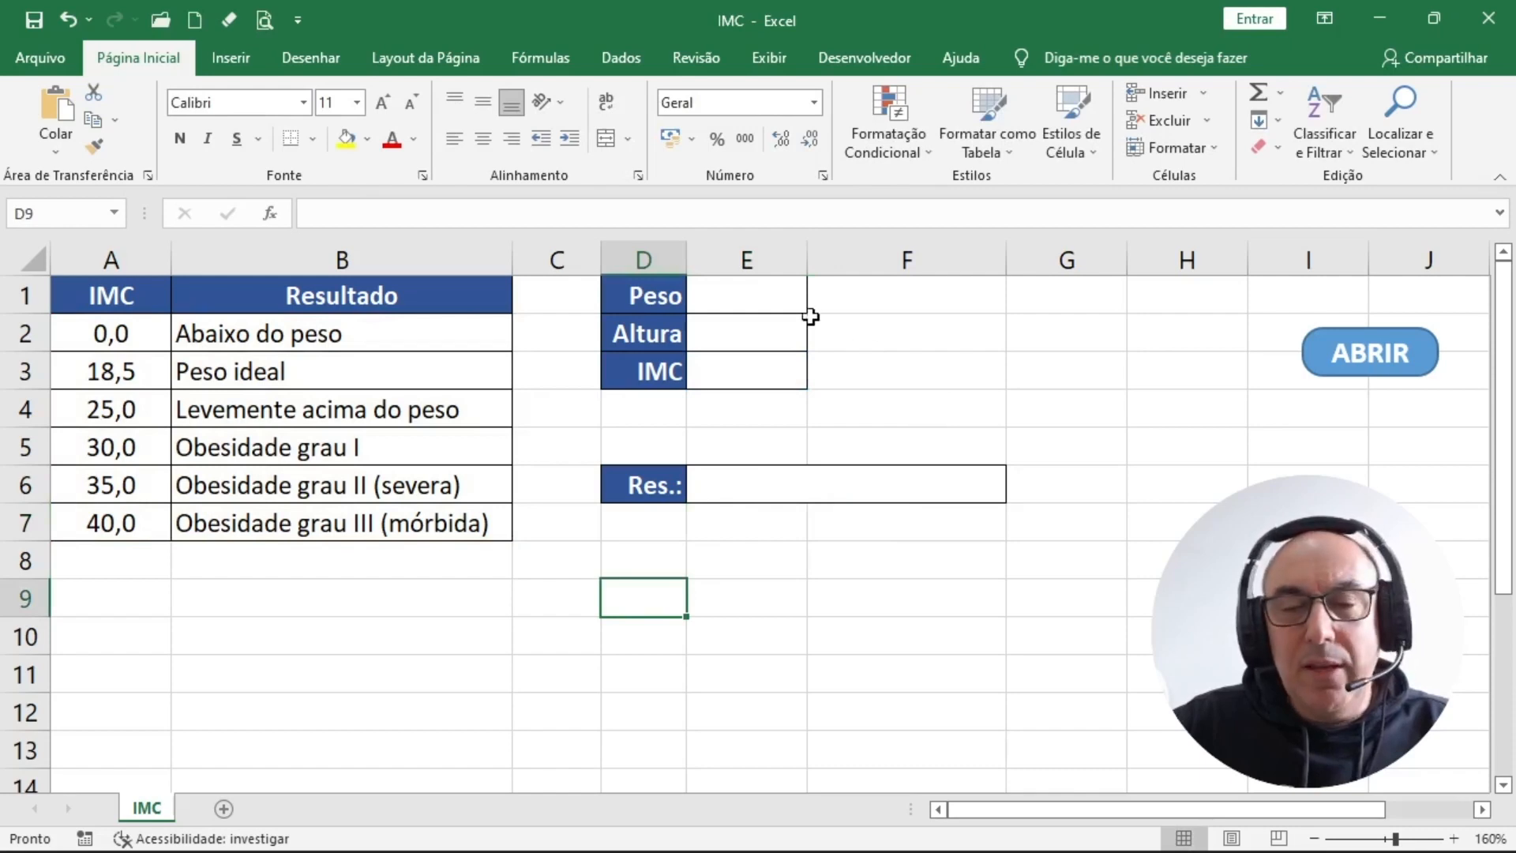
Test the result lookup with a Peso of 105 and an Altura of 1,77
left_click(758, 294)
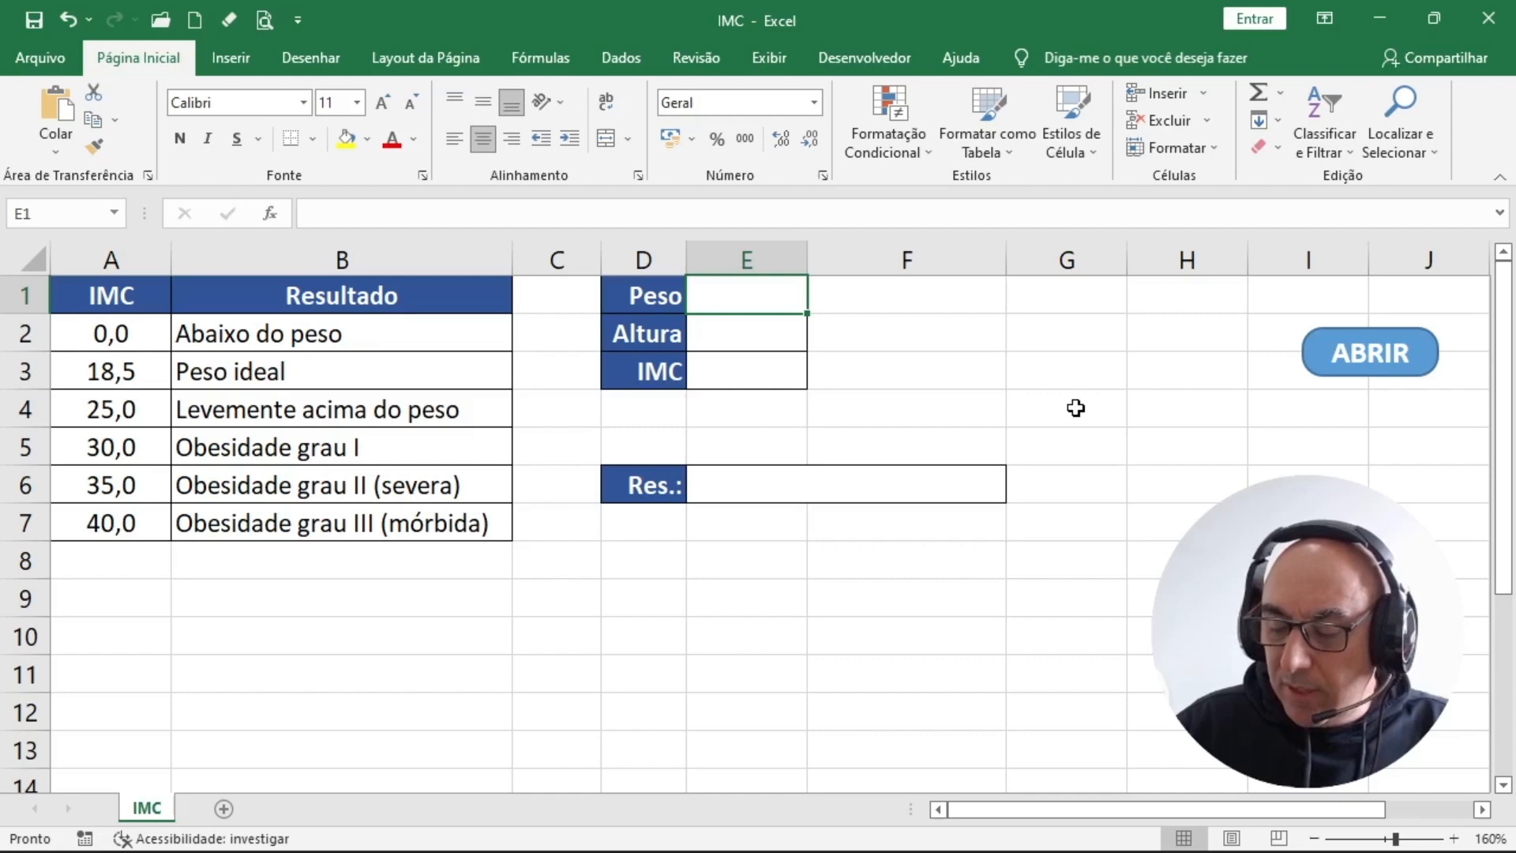
type("105")
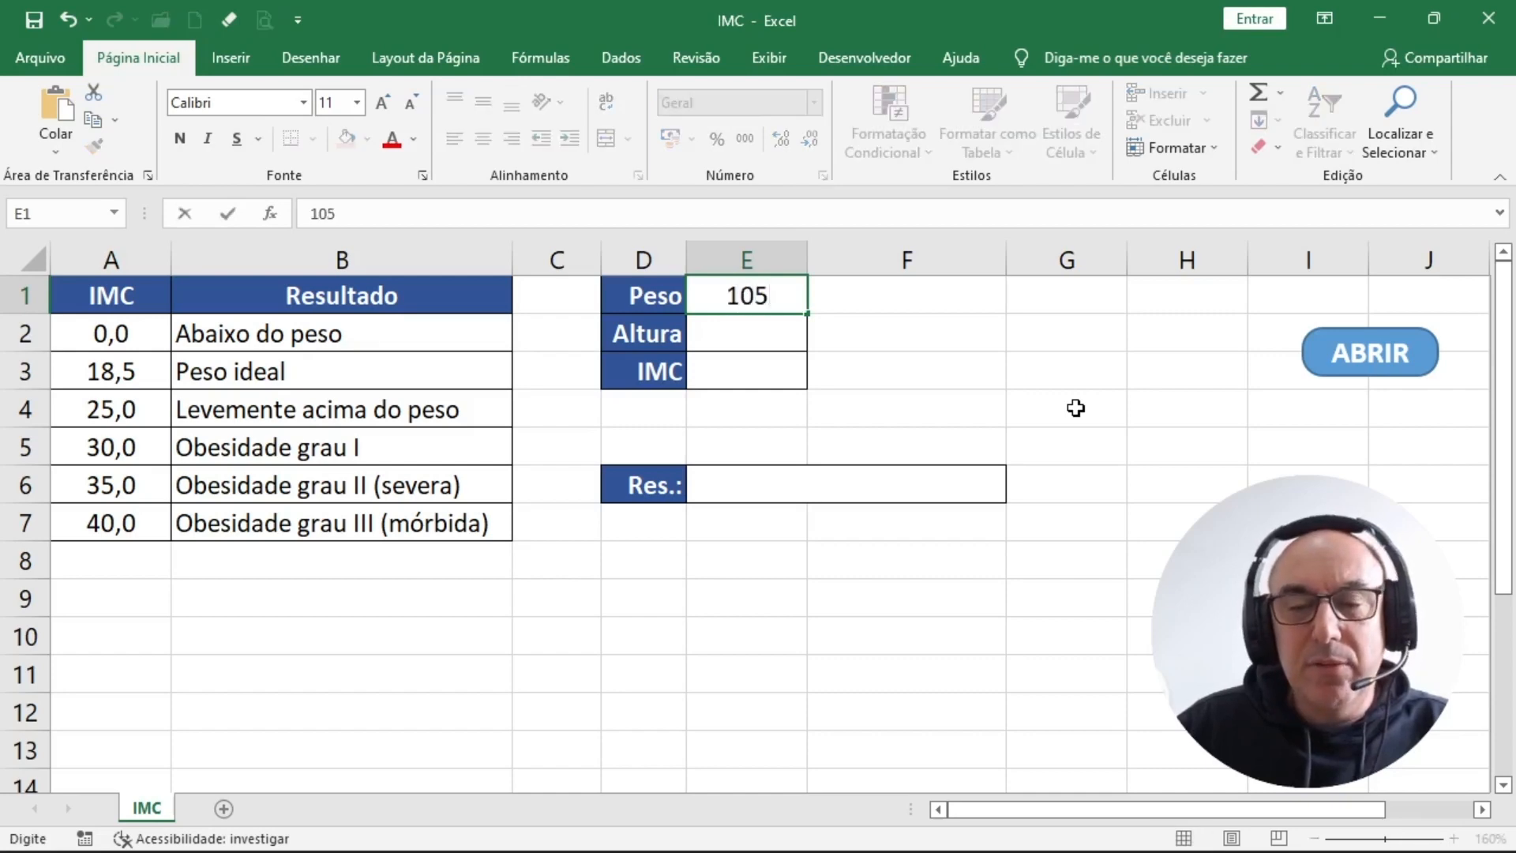
key("Return")
type("1,77")
key("Return")
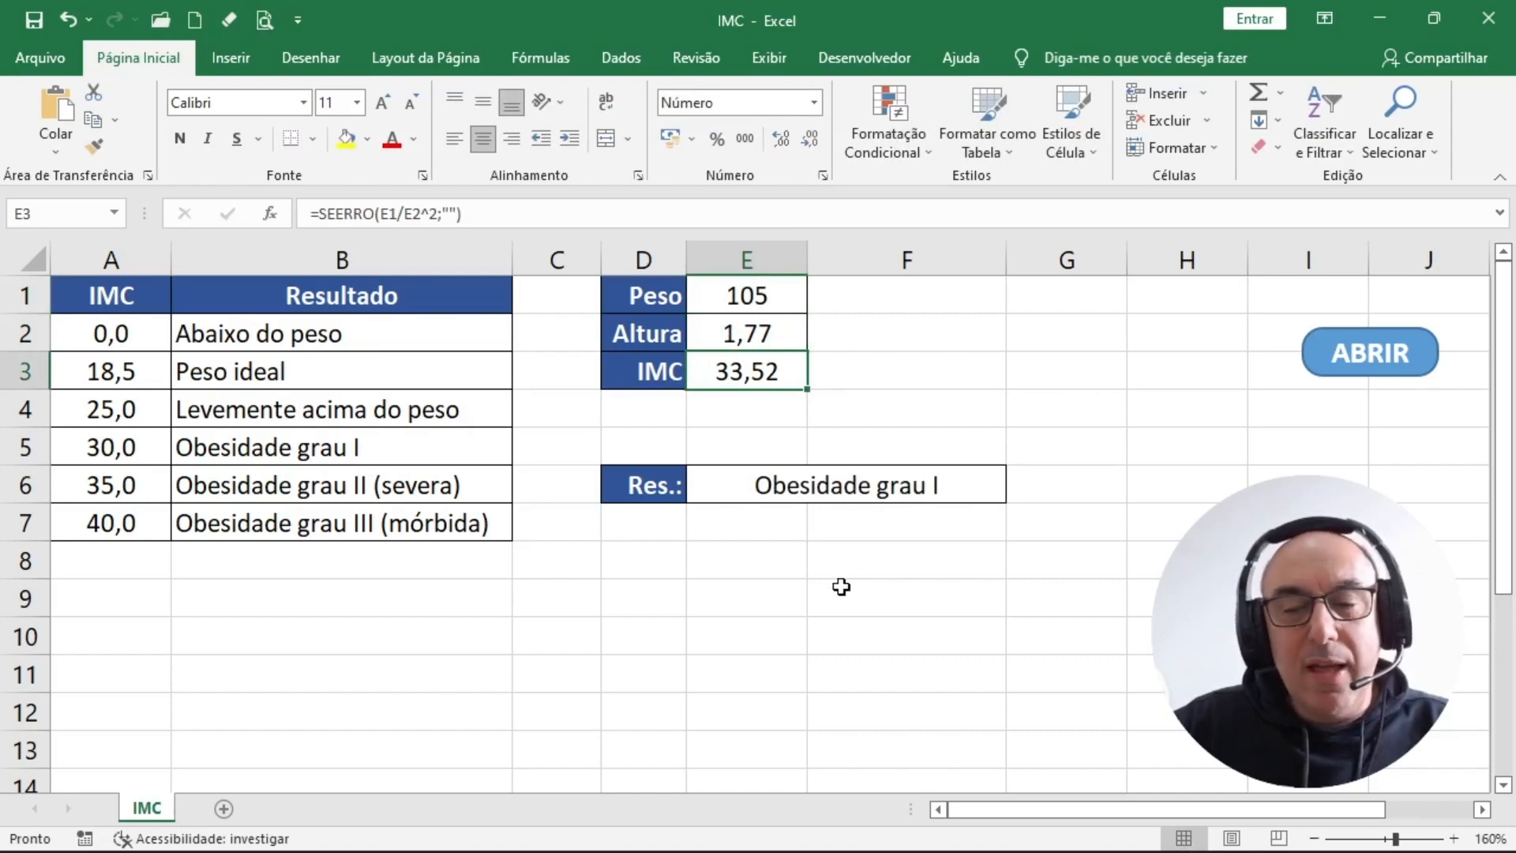
left_click(773, 585)
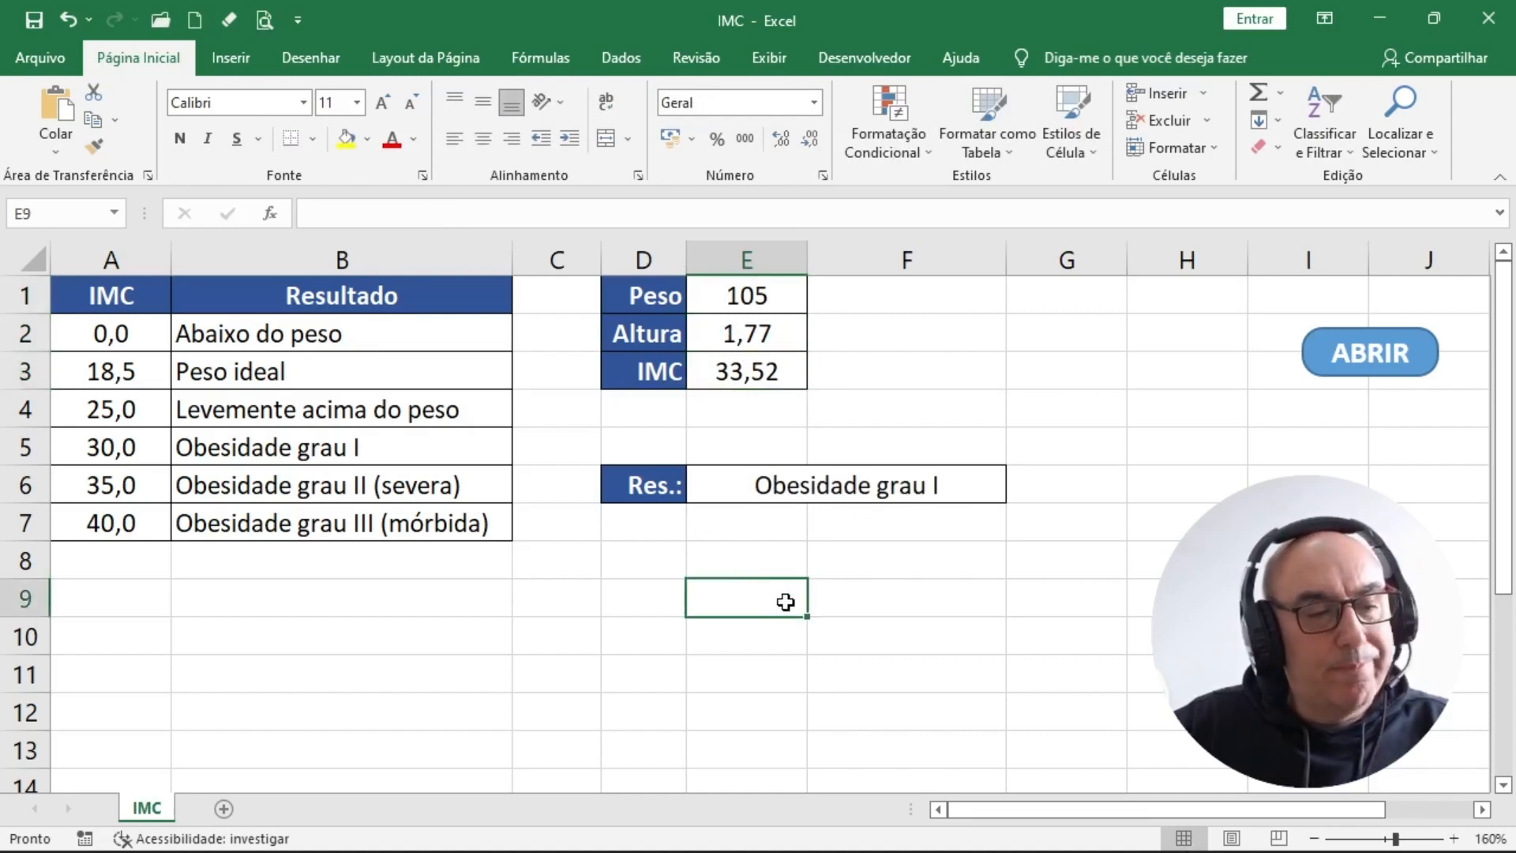
left_click(893, 591)
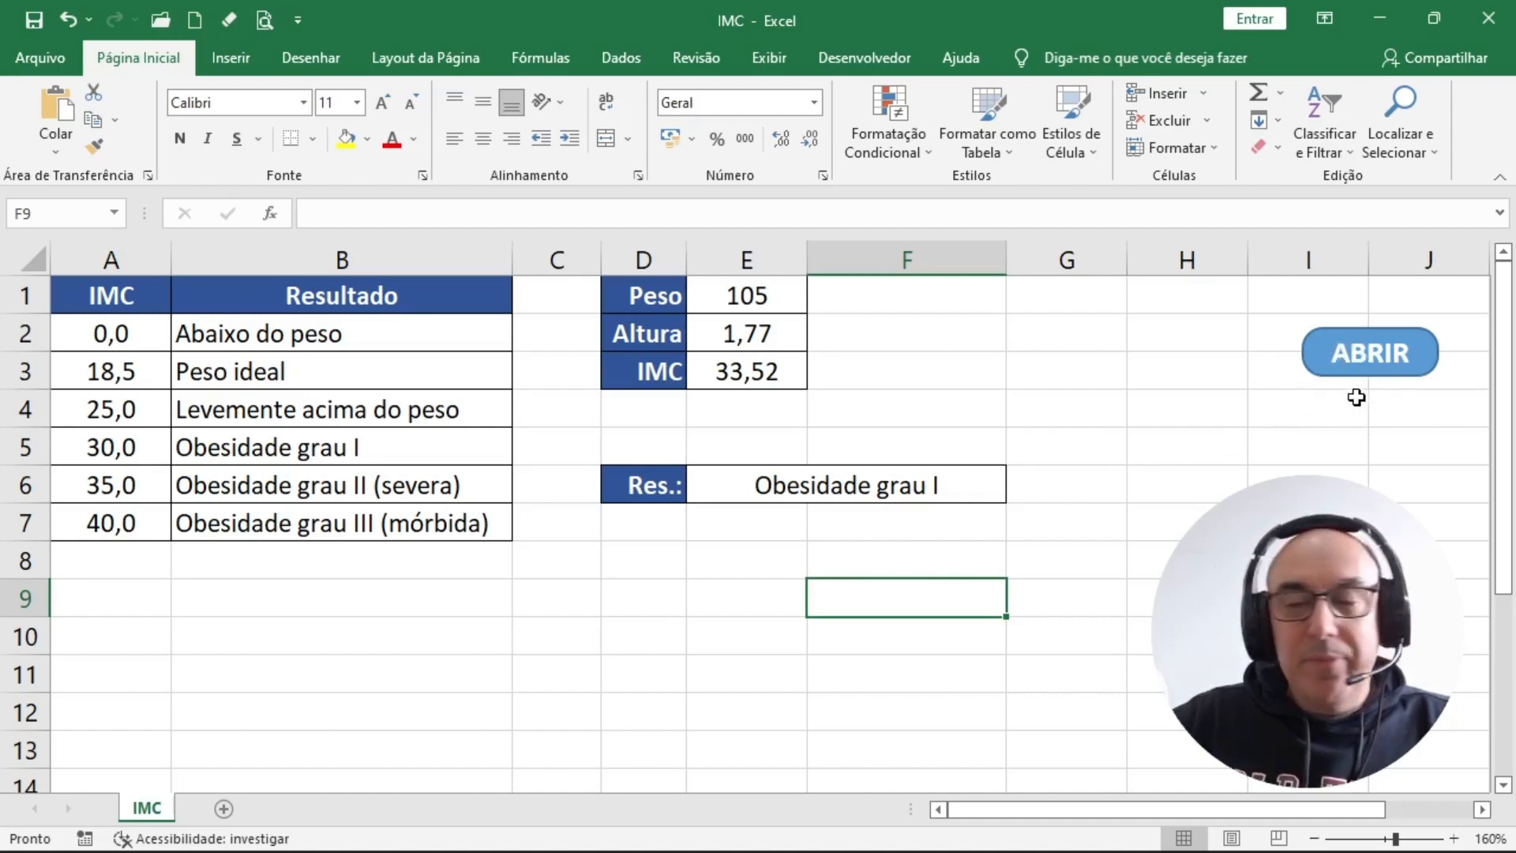
Open the IMC form, calculate with a peso of 100 and an altura of 1,78, and clear the form's fields
left_click(1358, 362)
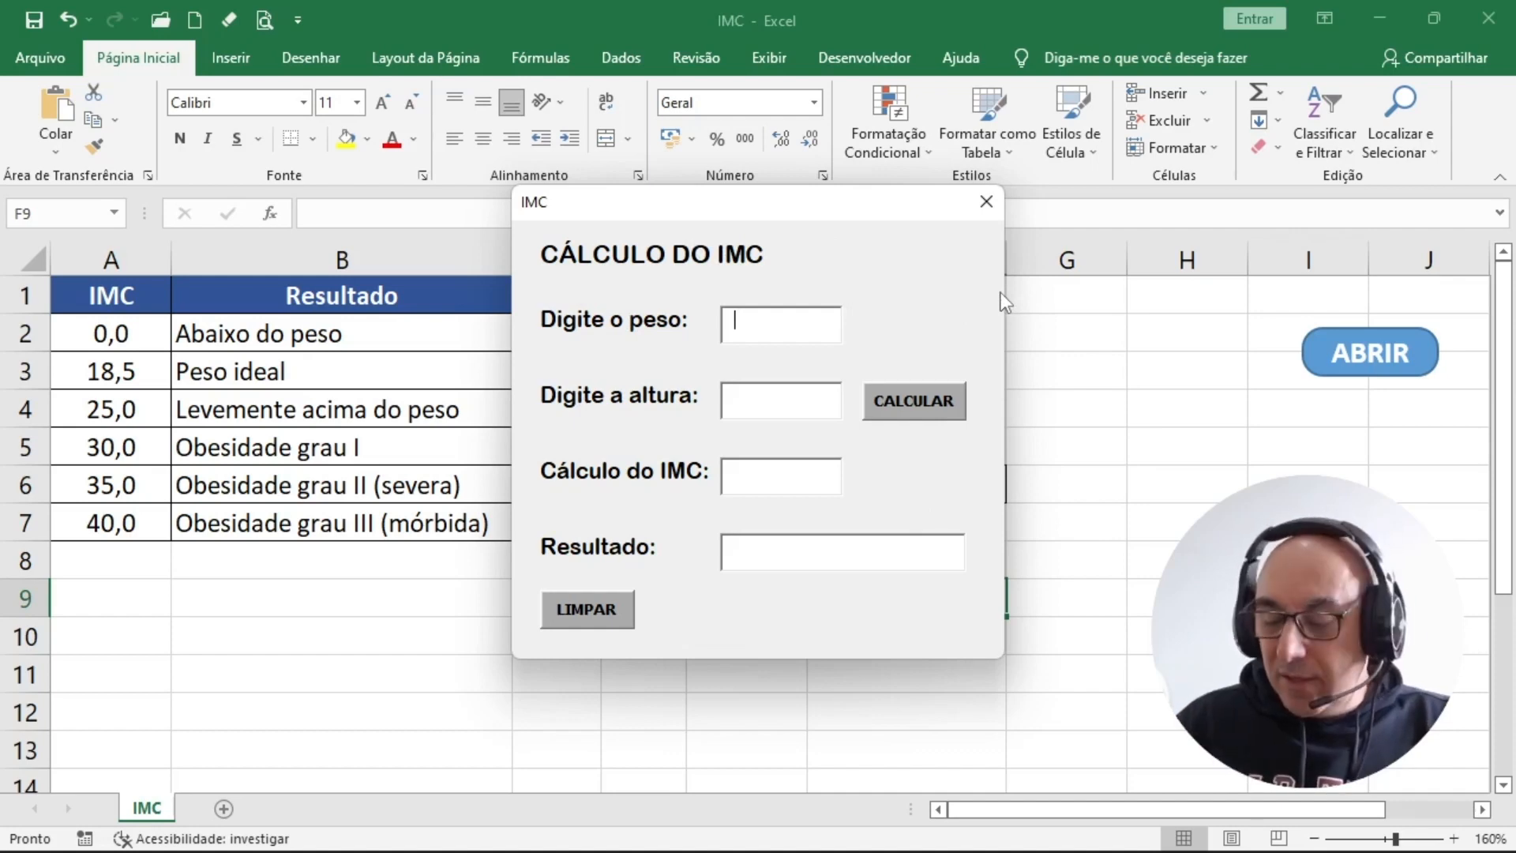
type("100")
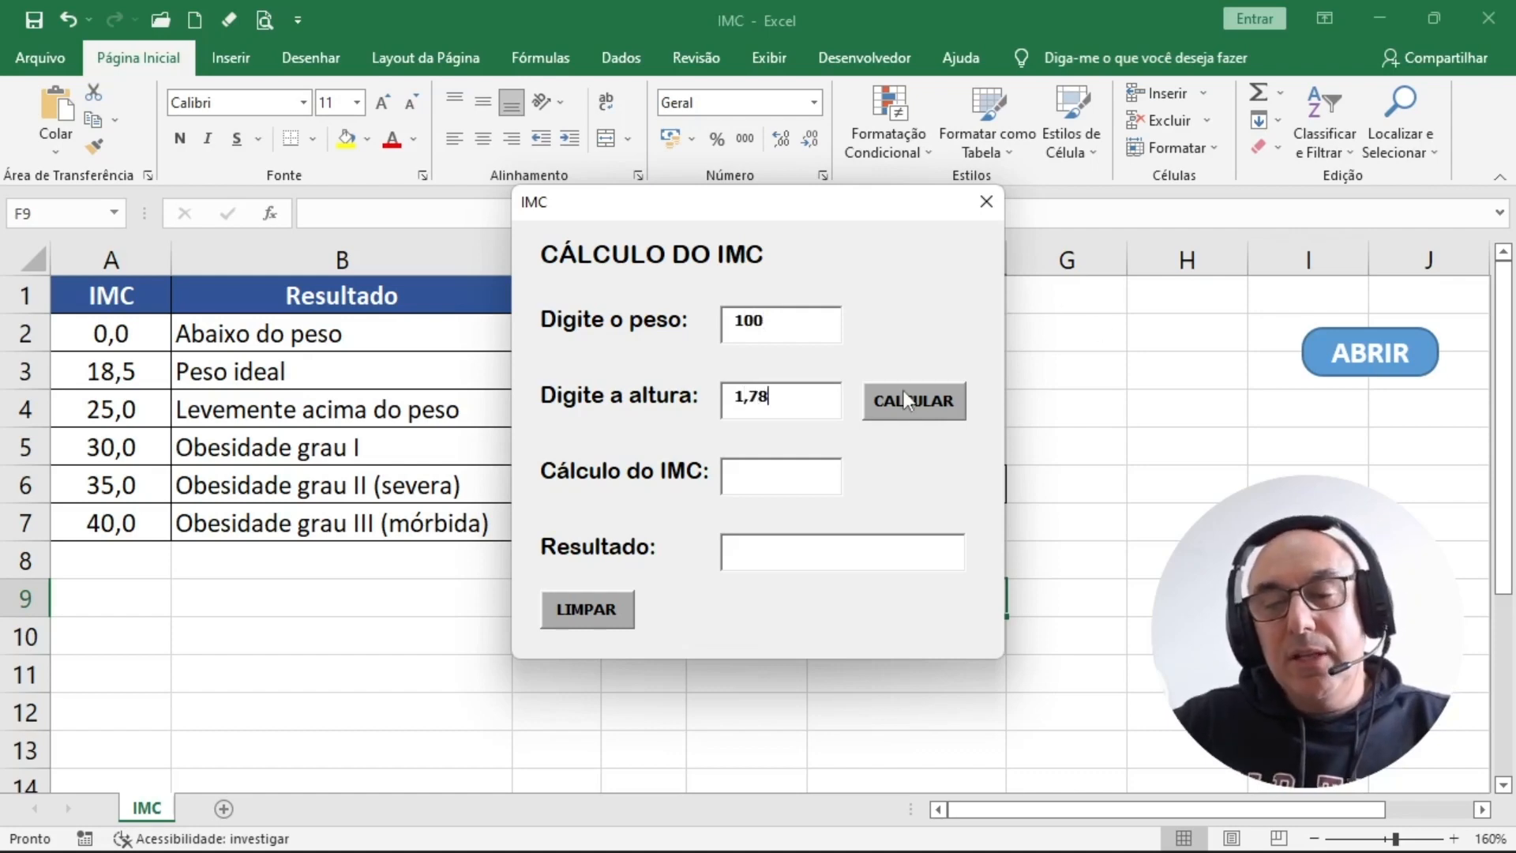
left_click(923, 406)
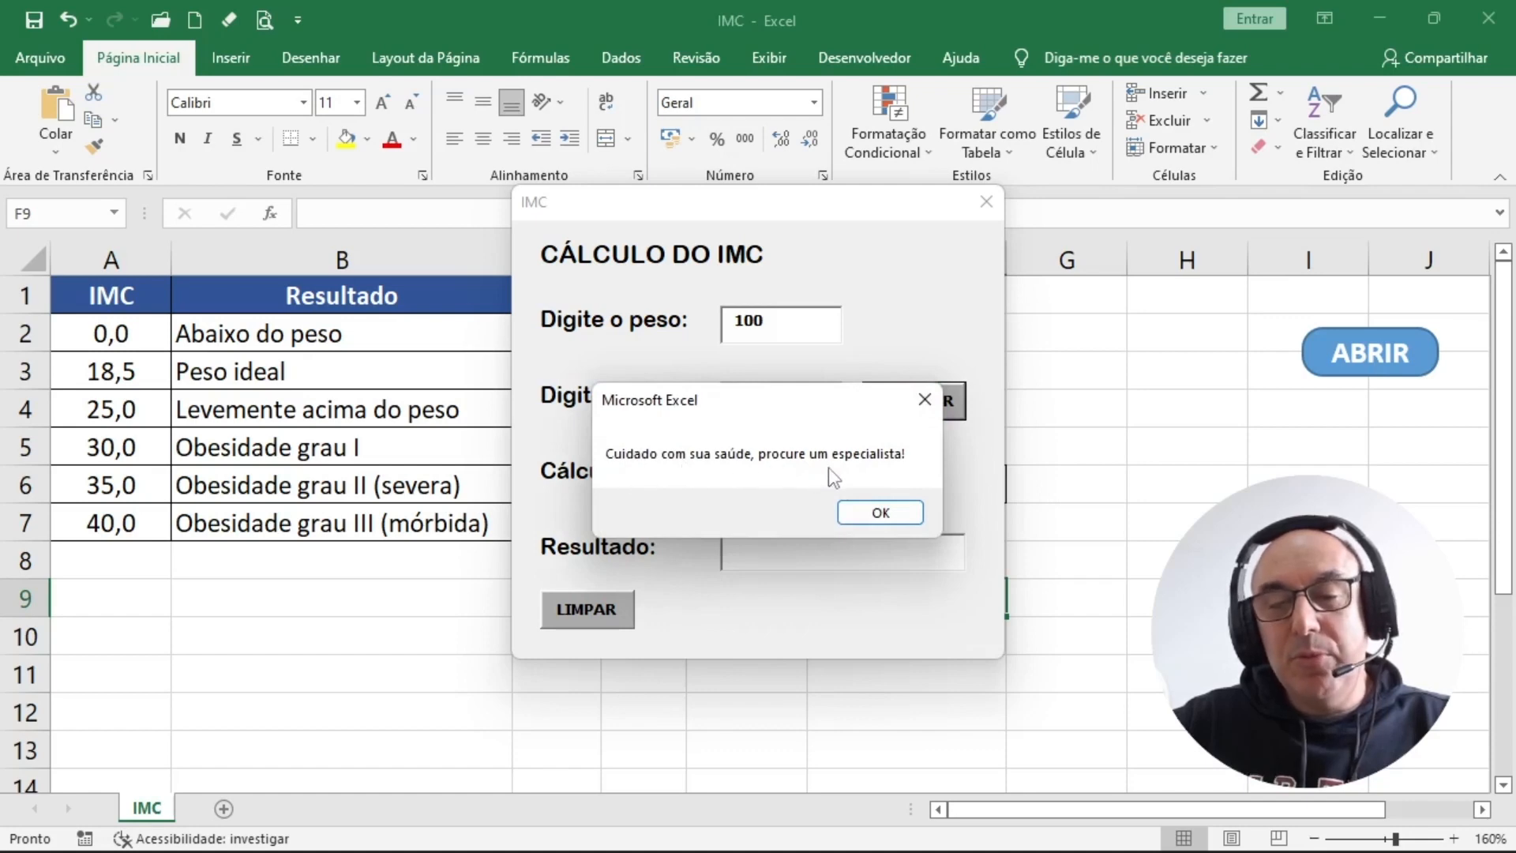
left_click(894, 516)
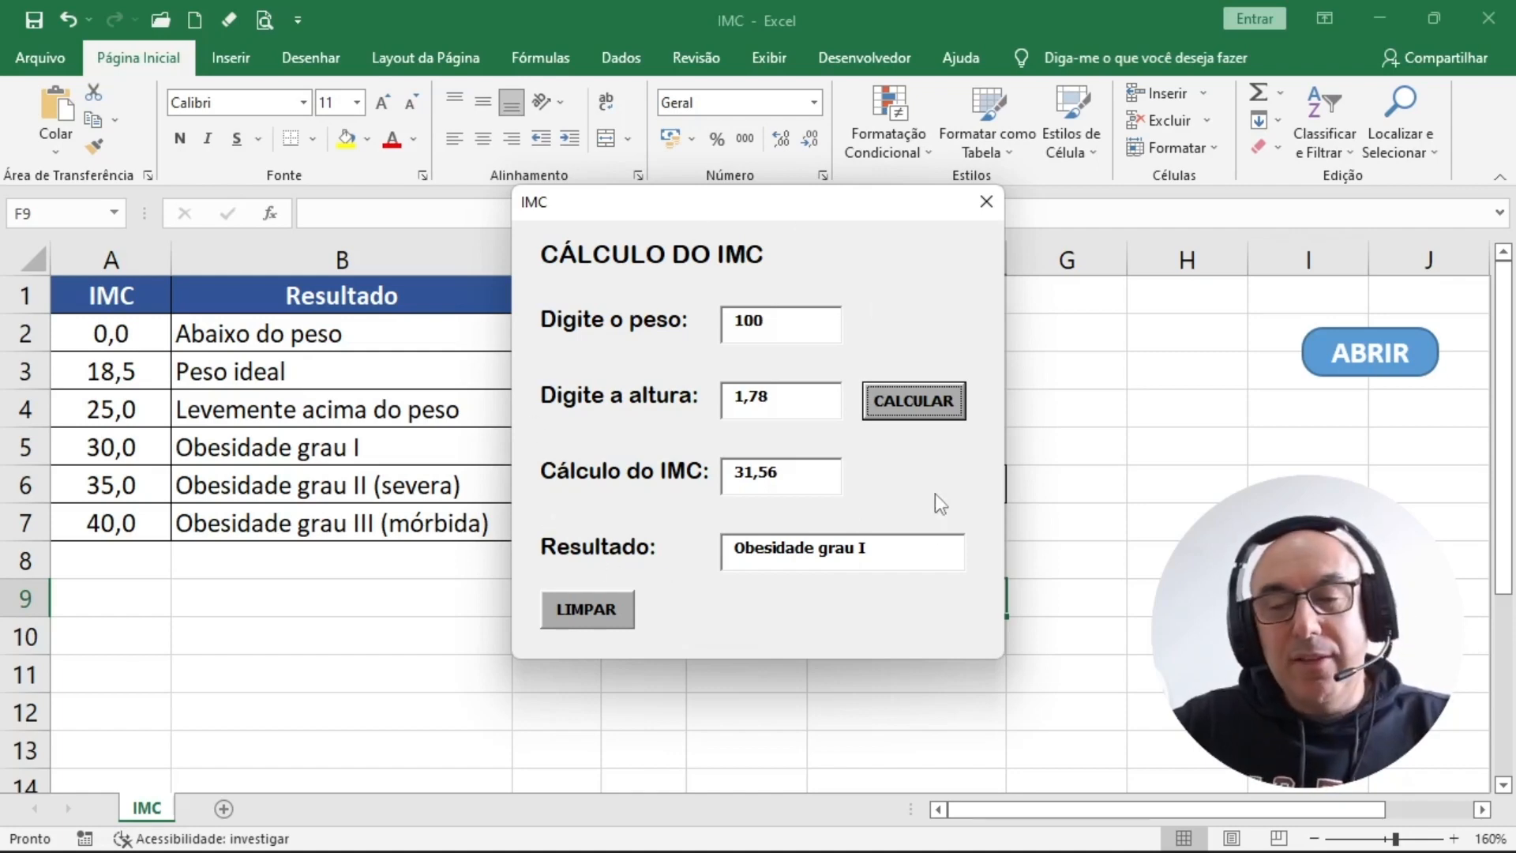
left_click(610, 617)
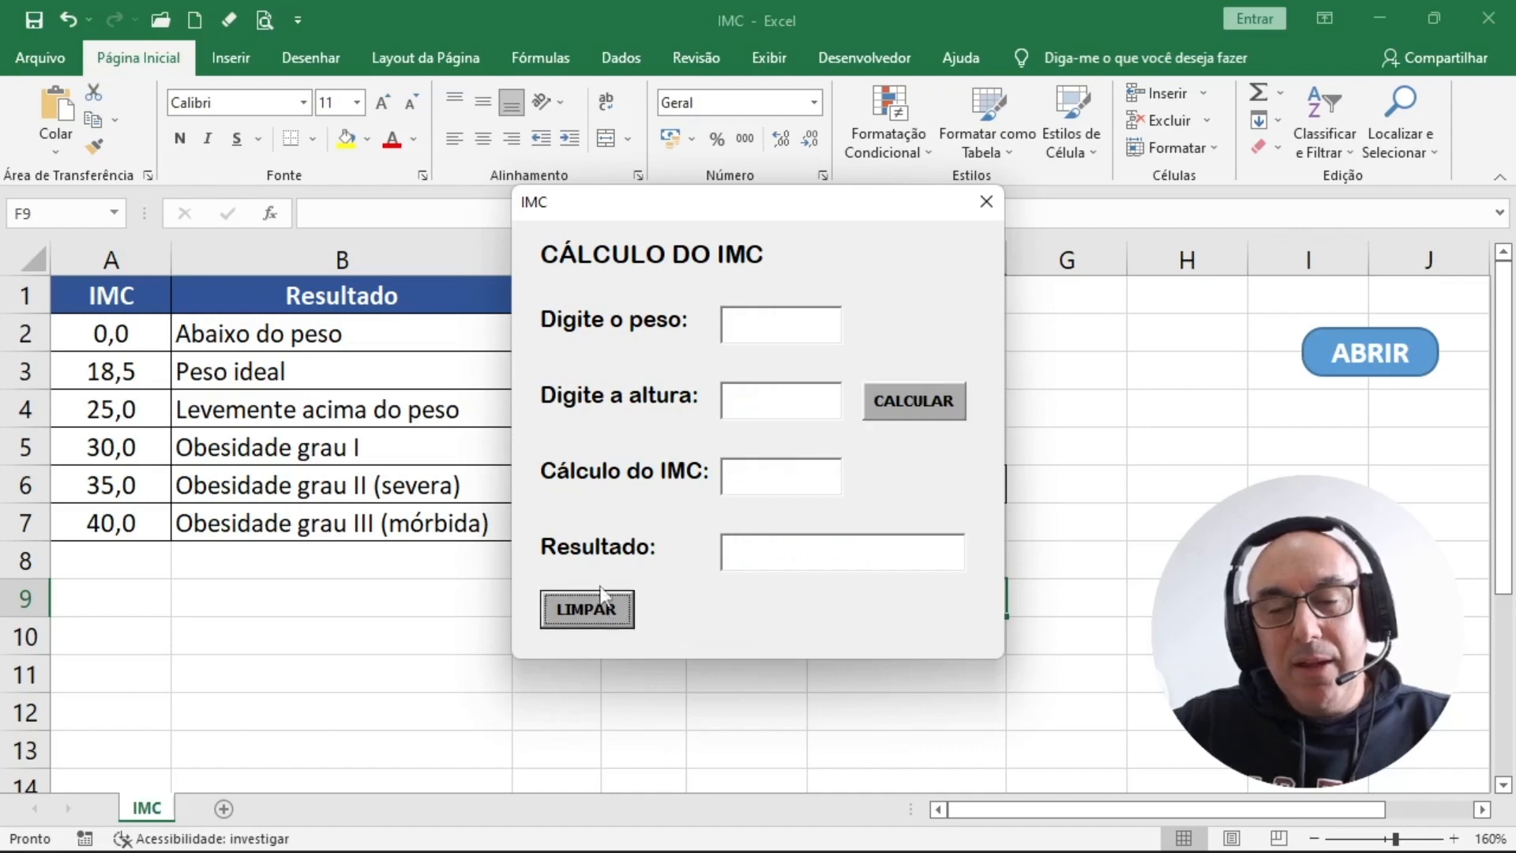